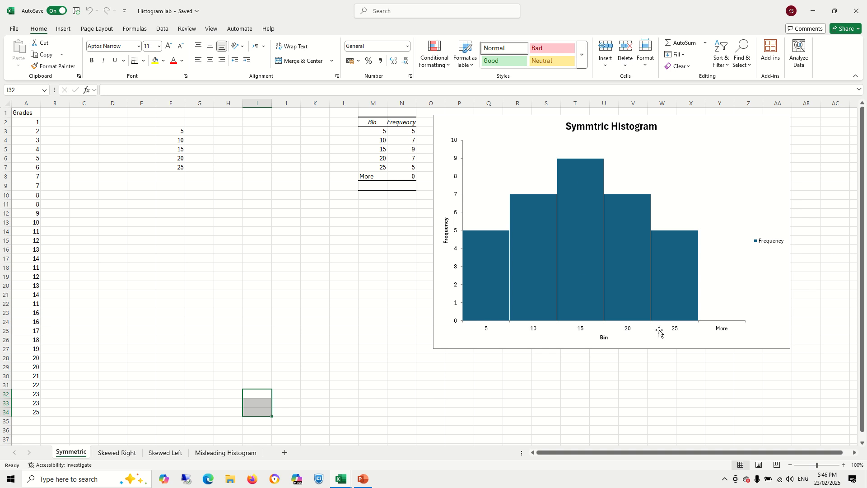
- Move the Symmtric Histogram chart slightly lower on the sheet
drag(730, 122, 734, 161)
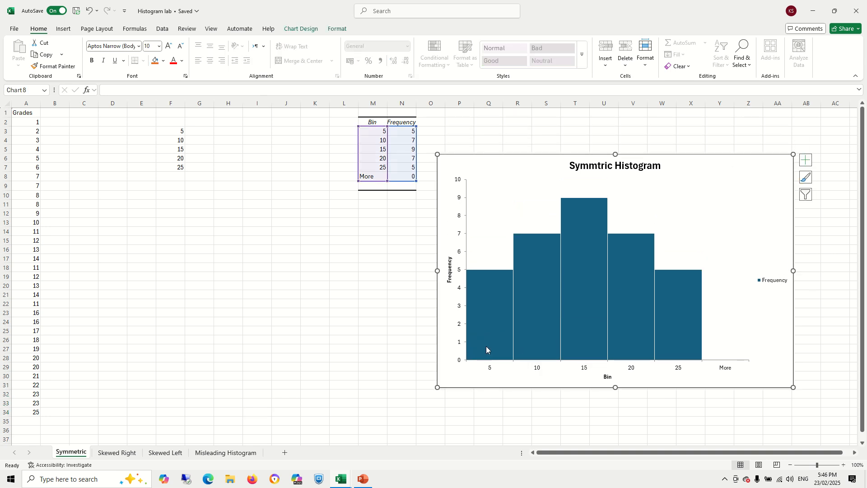
mouse_move(482, 350)
mouse_move(489, 329)
- Highlight the grades column, the bin values and the frequency counts to examine the histogram data
click(26, 122)
drag(23, 154, 31, 413)
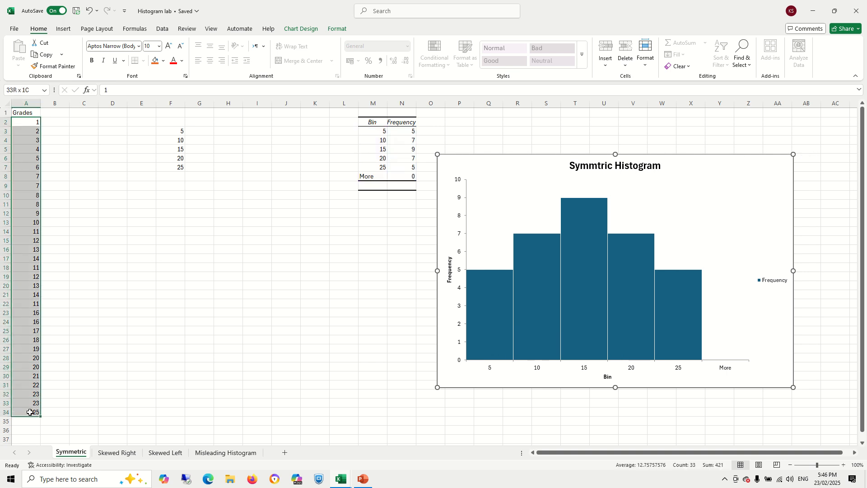
click(151, 193)
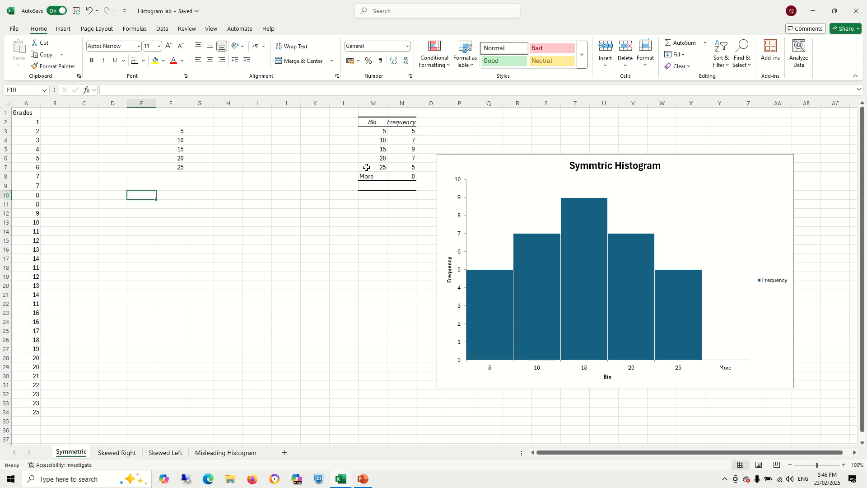
drag(372, 131, 380, 177)
click(400, 130)
drag(400, 130, 400, 167)
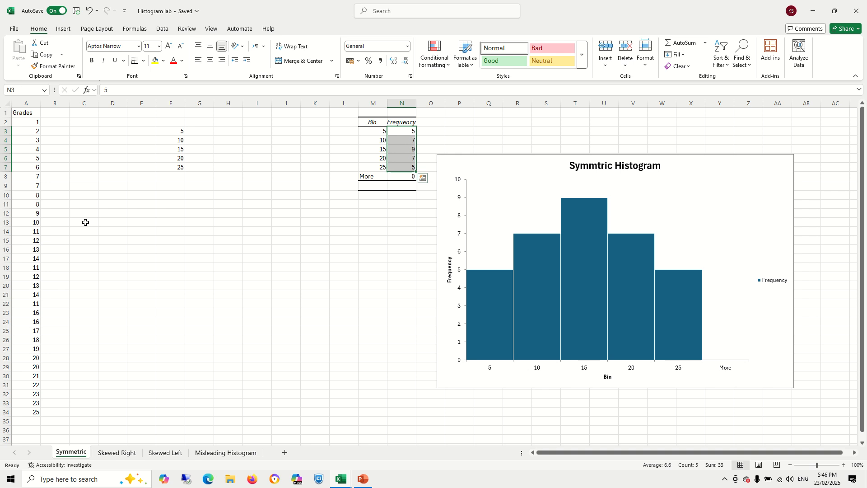
drag(367, 129, 381, 168)
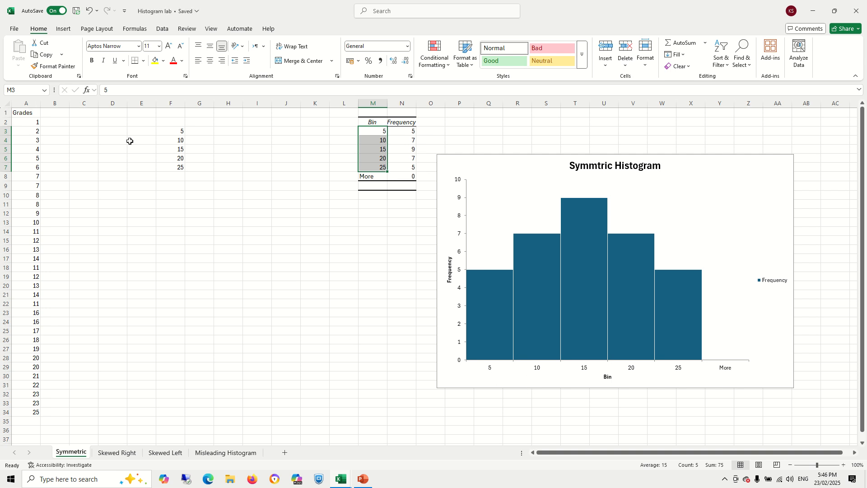
- Step through each bin value from 5 to 25 in the bin table
click(369, 131)
click(374, 141)
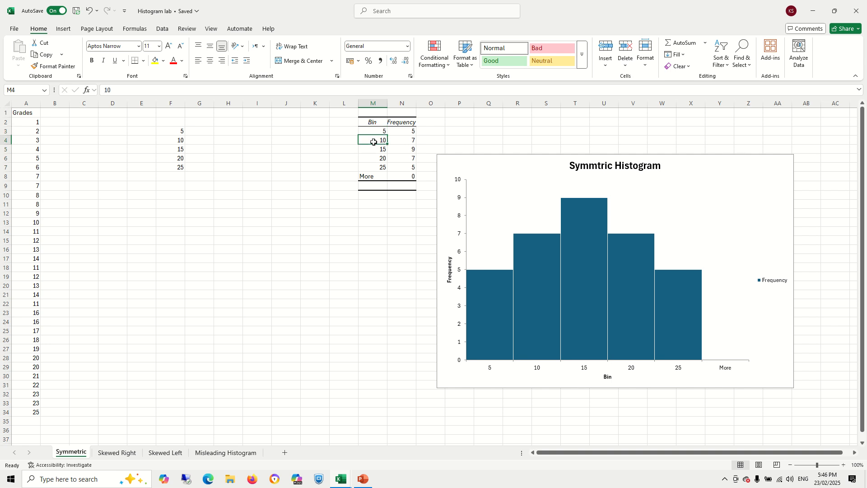
click(372, 150)
click(373, 158)
click(373, 167)
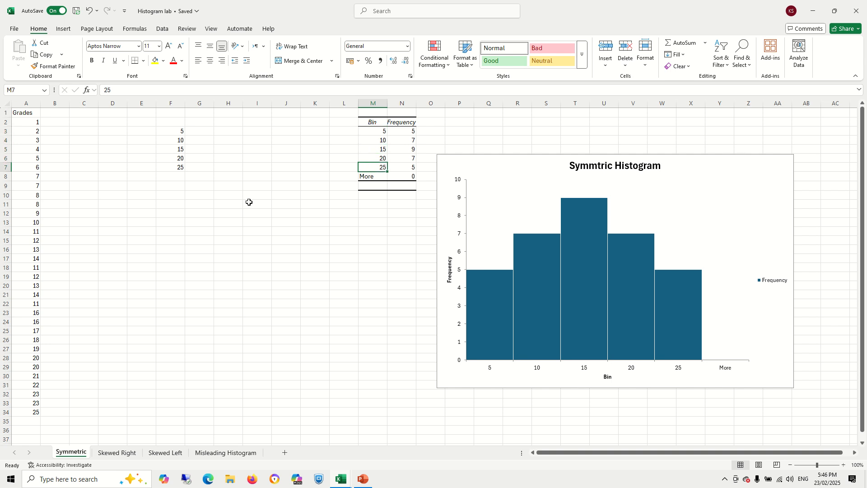
click(365, 131)
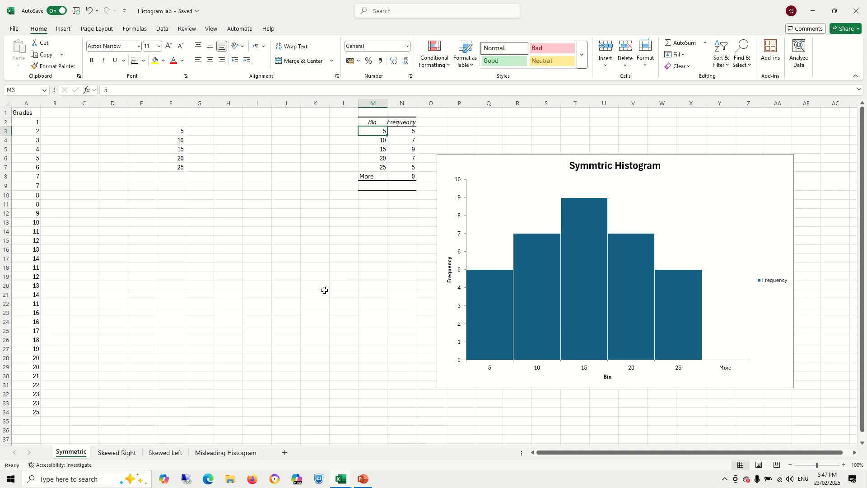
- Select groups of grades and the class interval values to compare them against the bins
click(28, 123)
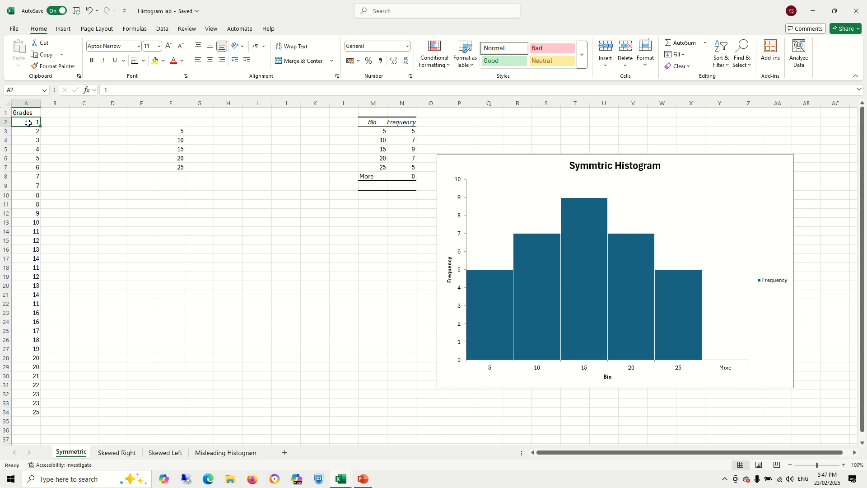
drag(28, 123, 32, 157)
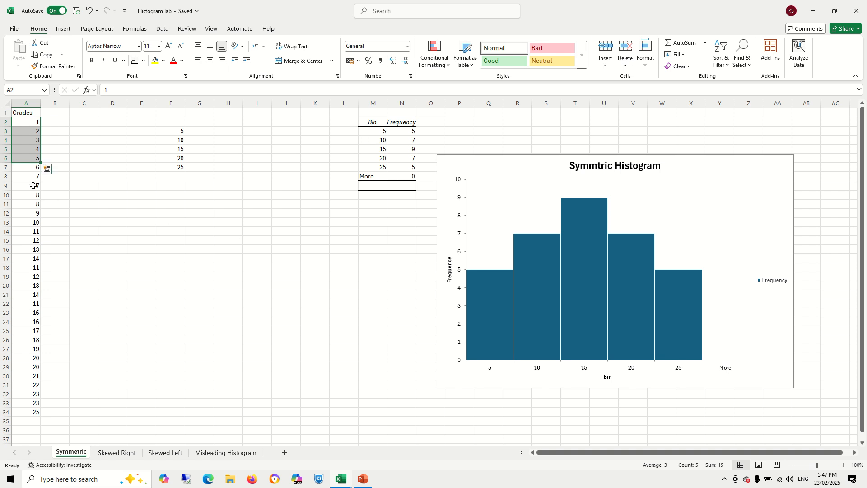
click(32, 168)
drag(32, 168, 34, 222)
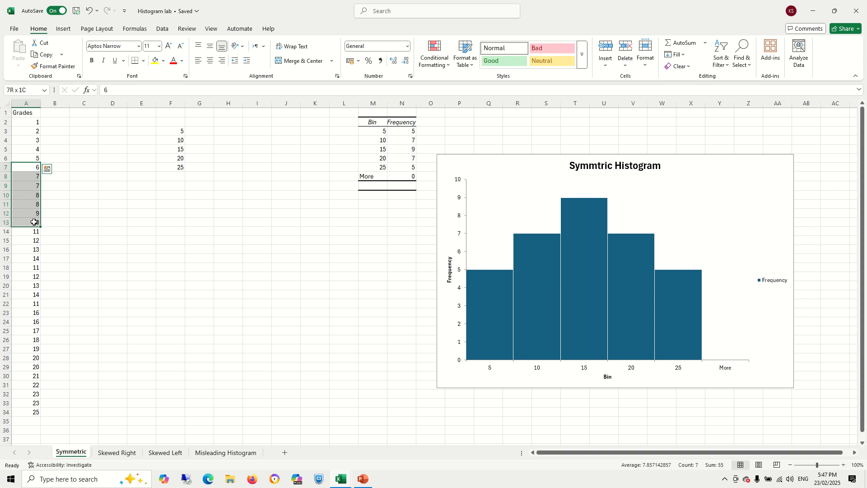
drag(33, 223, 34, 223)
click(165, 203)
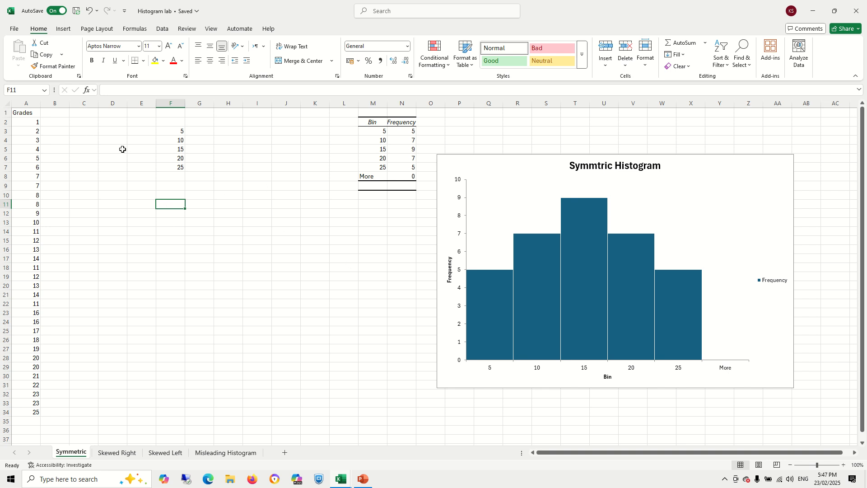
click(335, 211)
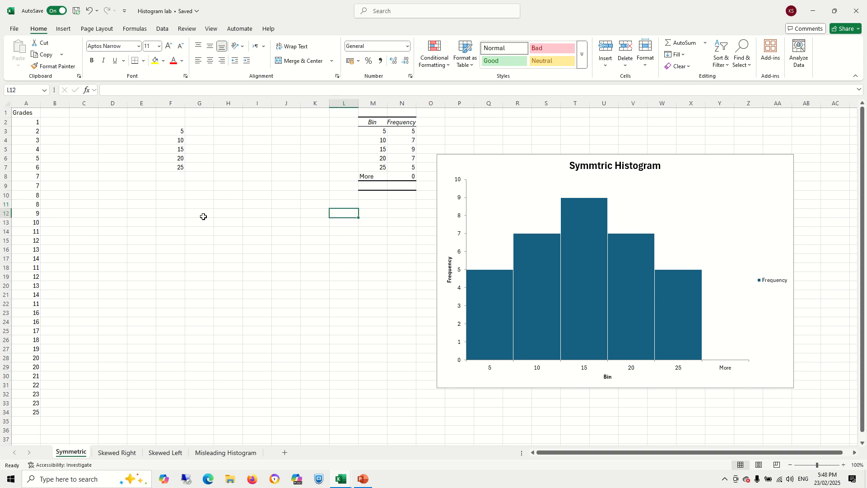
drag(175, 130, 177, 169)
click(171, 194)
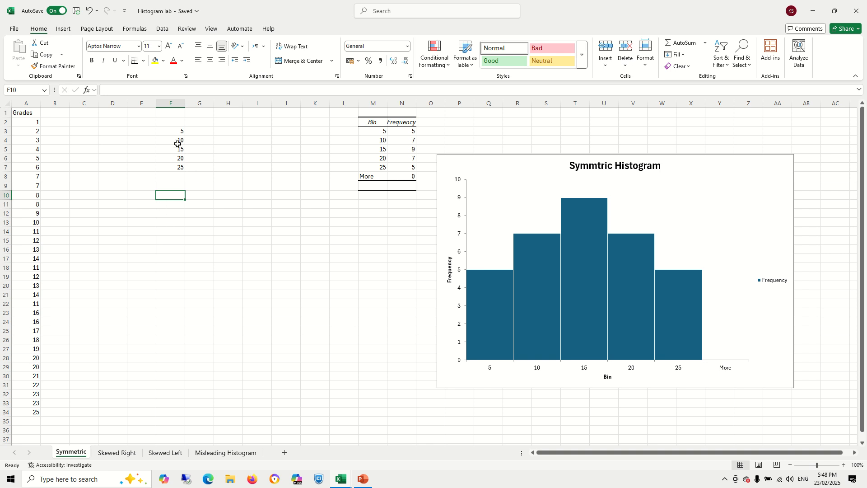
drag(168, 131, 169, 166)
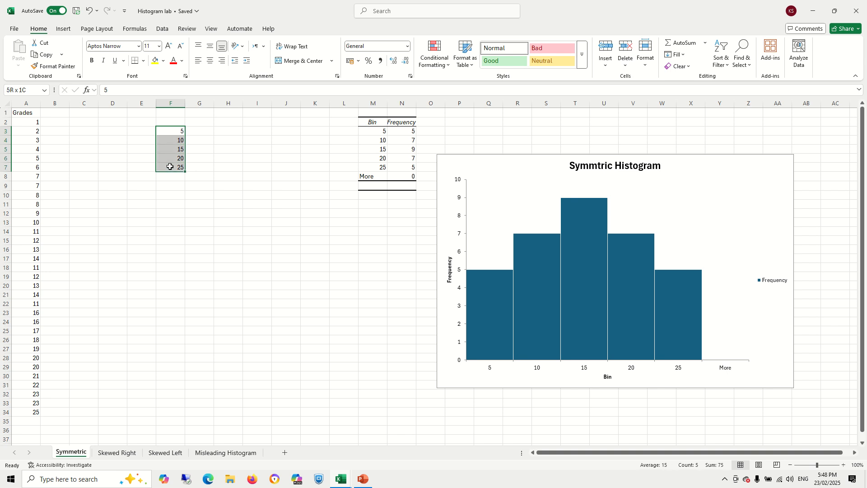
- Enter the header Class Interval in F2 and autofit the column width to fit it
click(178, 122)
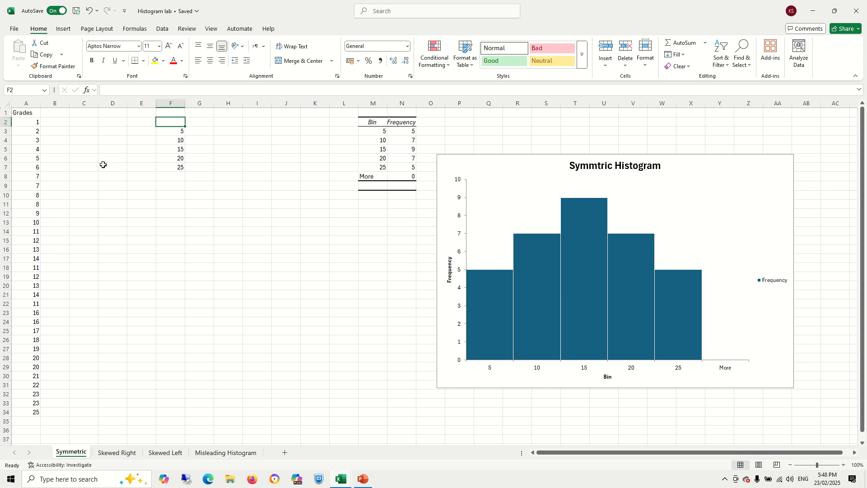
text(Class I)
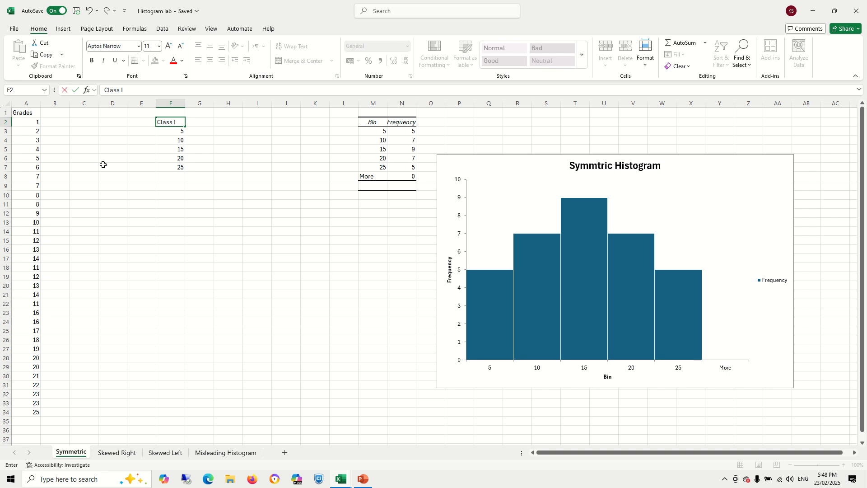
text(nterval)
key(Tab)
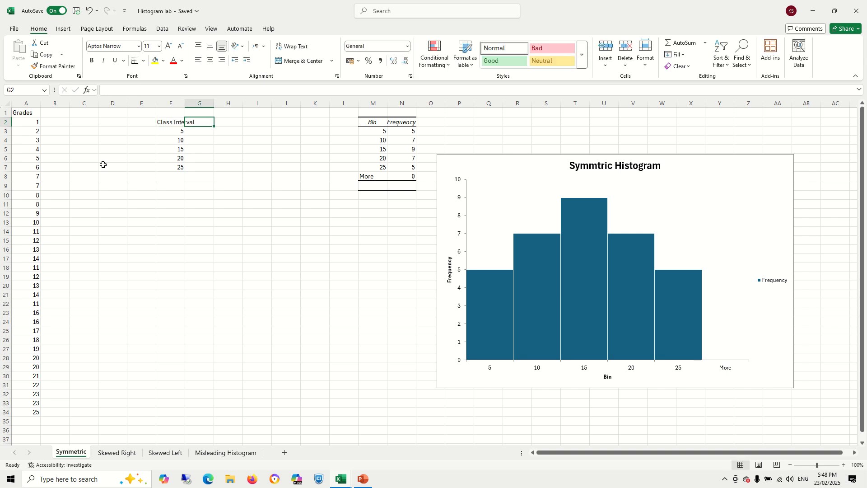
double_click(185, 103)
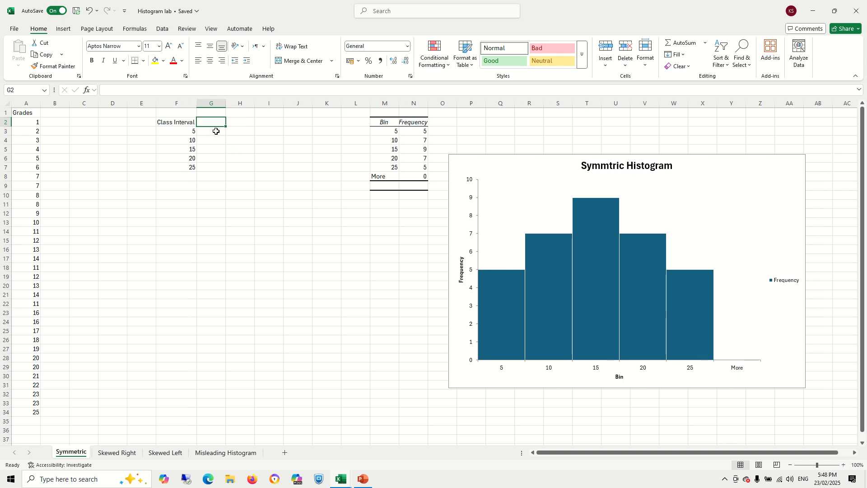
- Enter the header Frequency in G2 beside the class intervals
text(Fre)
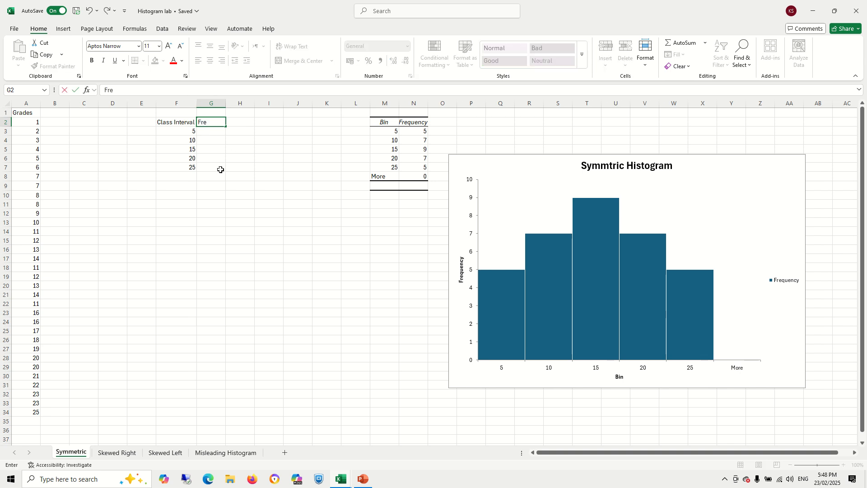
text(quency)
key(Return)
key(Right)
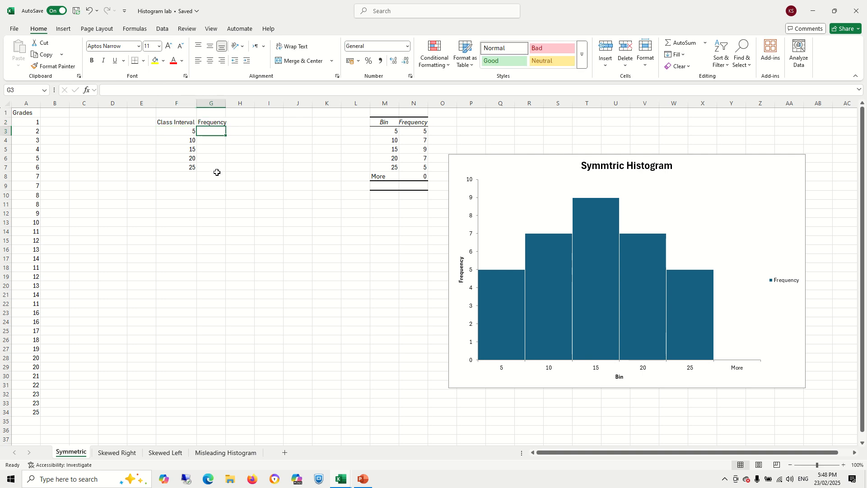
- Enter the formula =FREQUENCY(A2:A34,F3:F7) in G3 to count grades per class interval
text(=fre)
key(Tab)
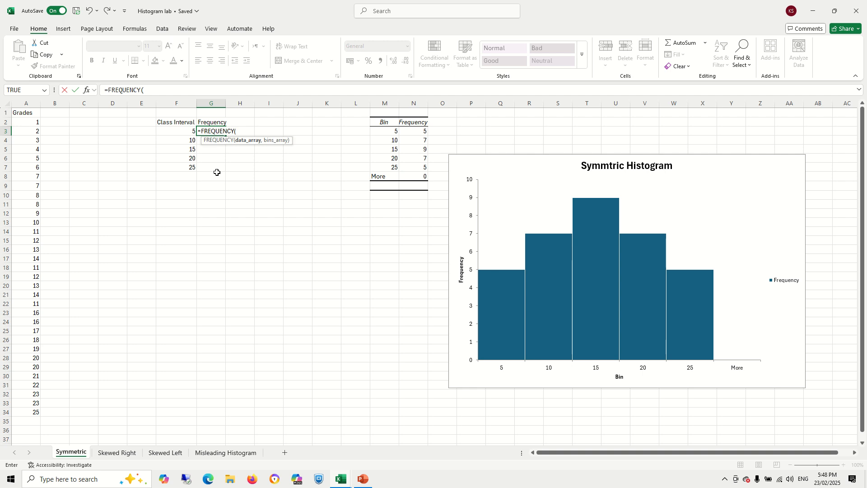
drag(22, 121, 20, 412)
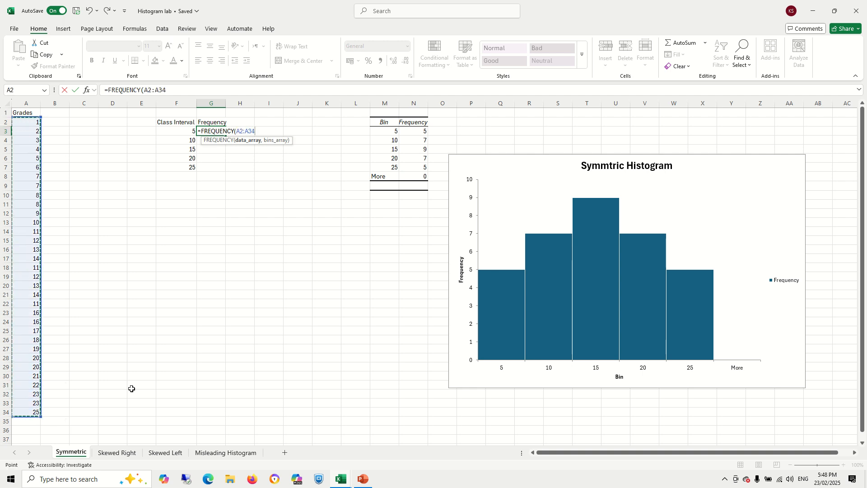
text(,)
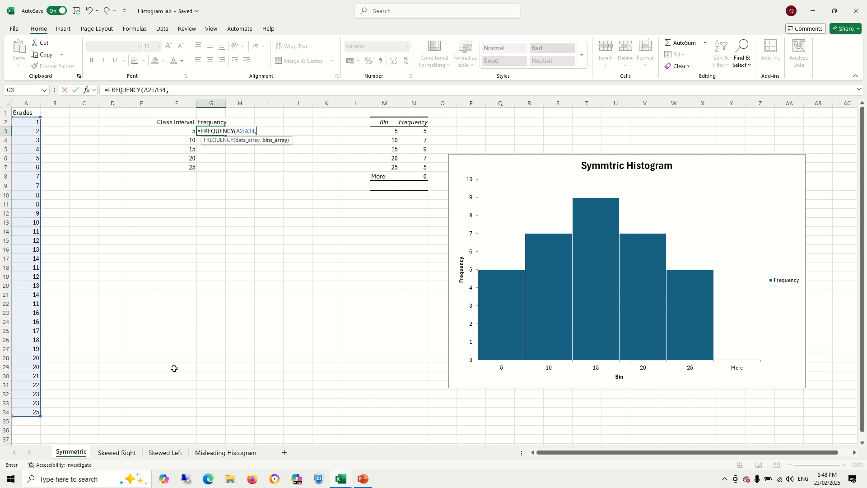
click(182, 132)
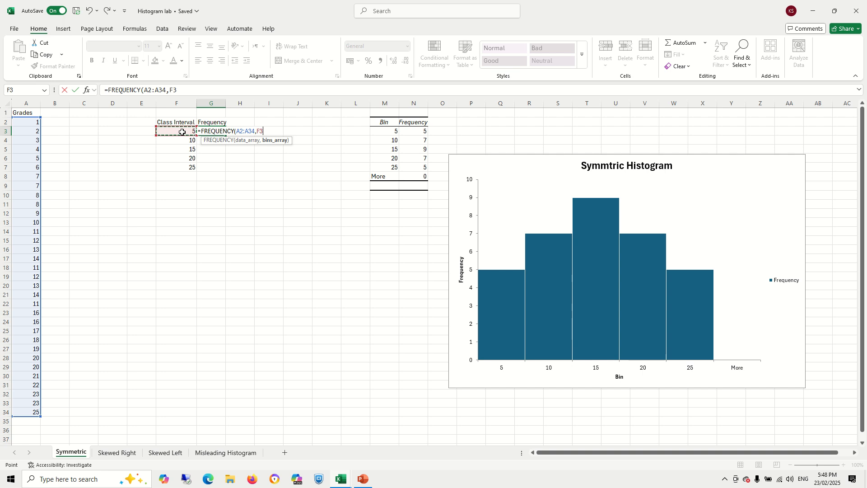
drag(182, 131, 183, 165)
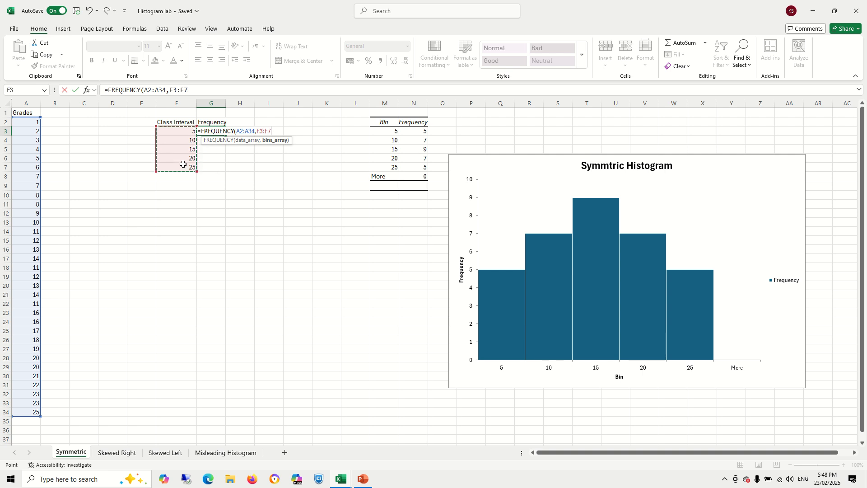
key(Return)
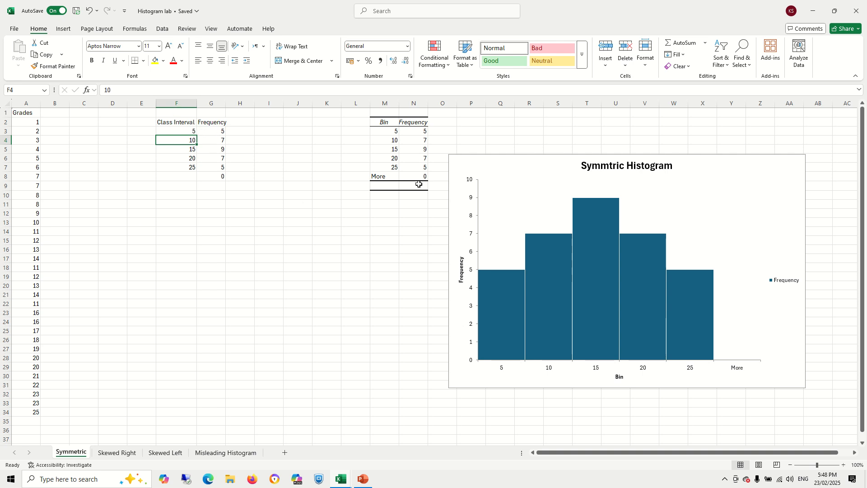
- Compare the chart's horizontal axis labels with the class interval values in the new table
click(295, 205)
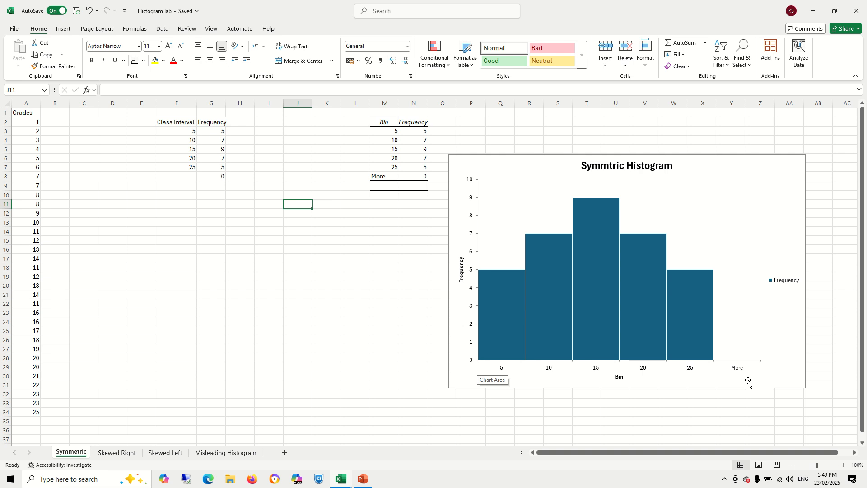
click(501, 372)
click(500, 373)
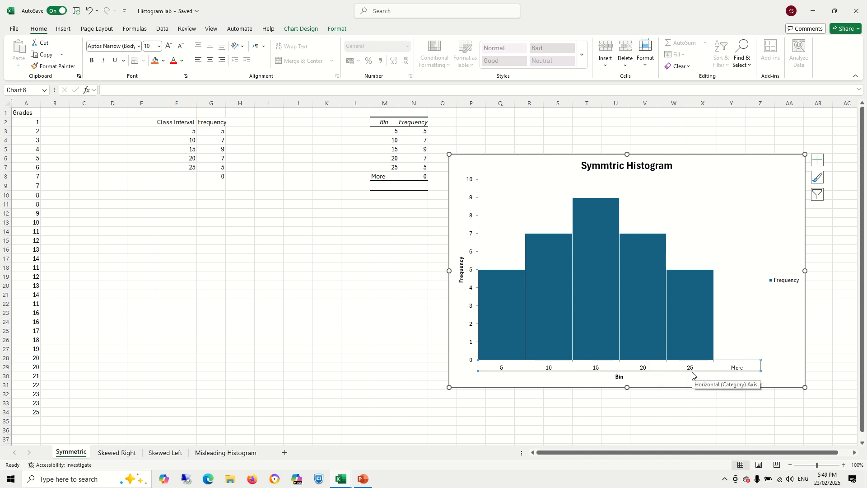
click(472, 326)
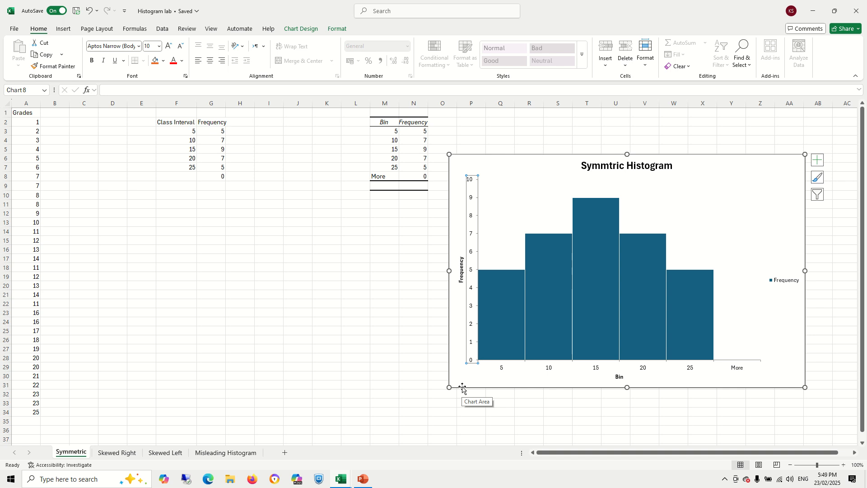
mouse_move(500, 290)
click(179, 131)
click(184, 140)
click(181, 148)
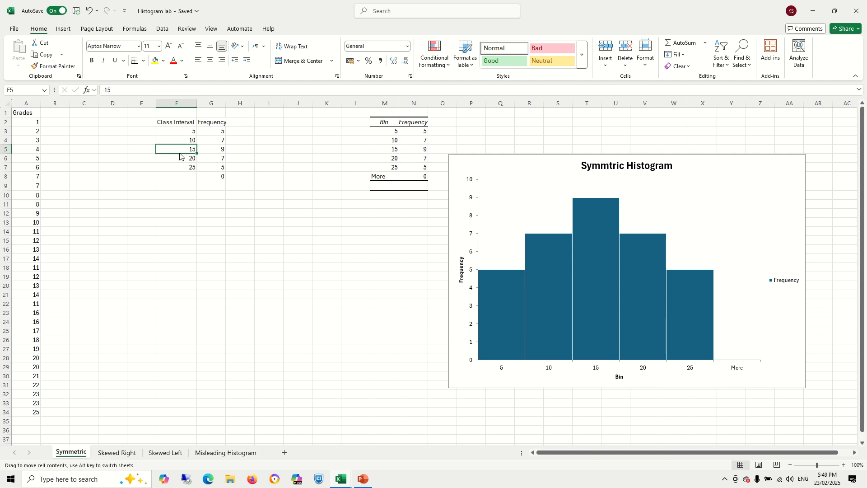
click(181, 166)
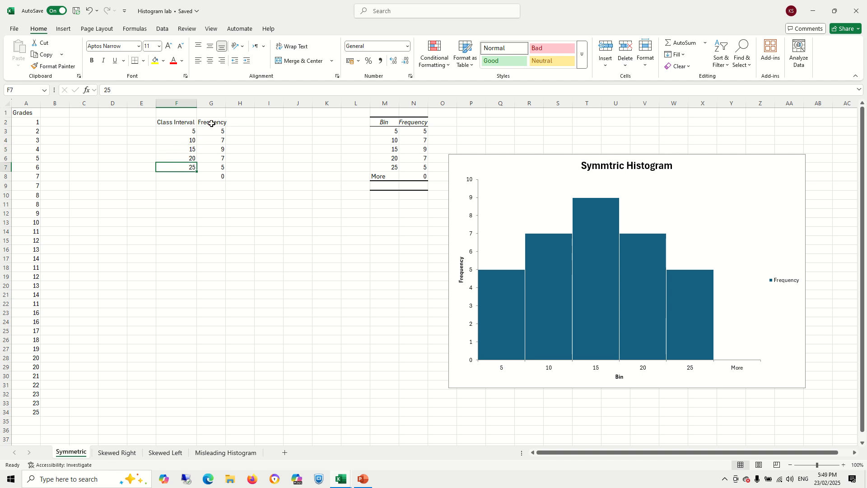
- Move the Frequency column from column G to column H
click(212, 103)
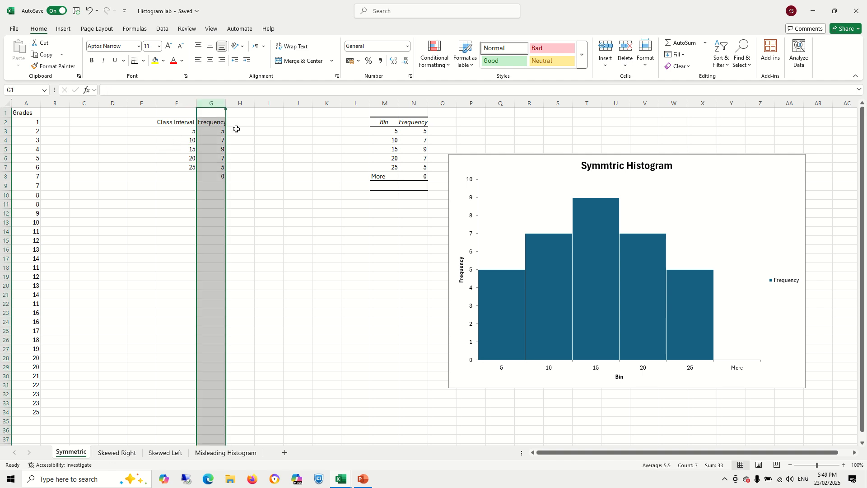
drag(225, 129, 254, 129)
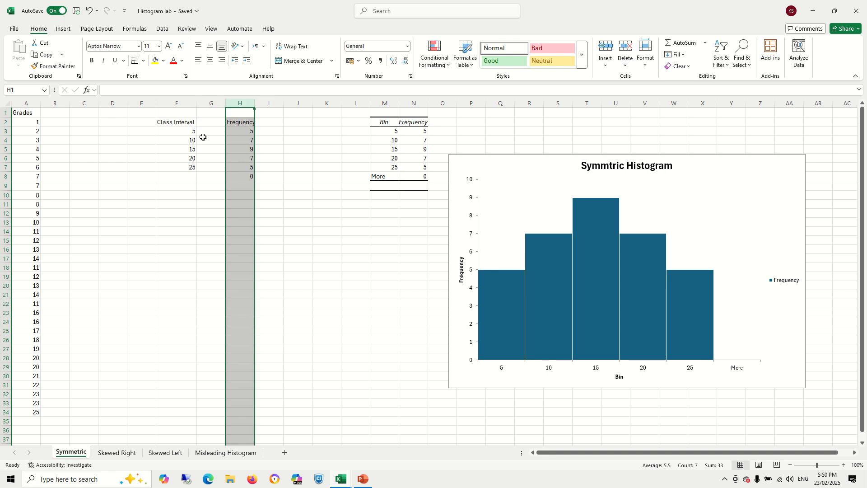
click(205, 132)
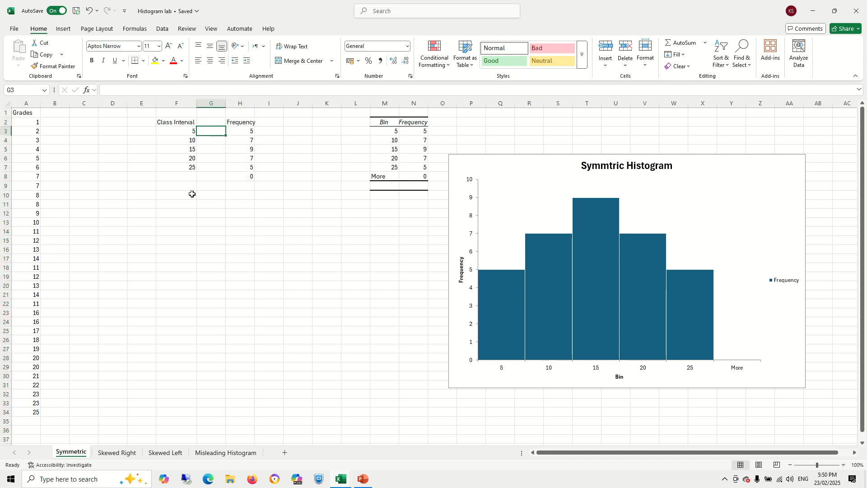
- Fill G3:G7 with a class width of 5 for each interval and label the column Width in G2
text(5)
key(Return)
text(5)
key(Return)
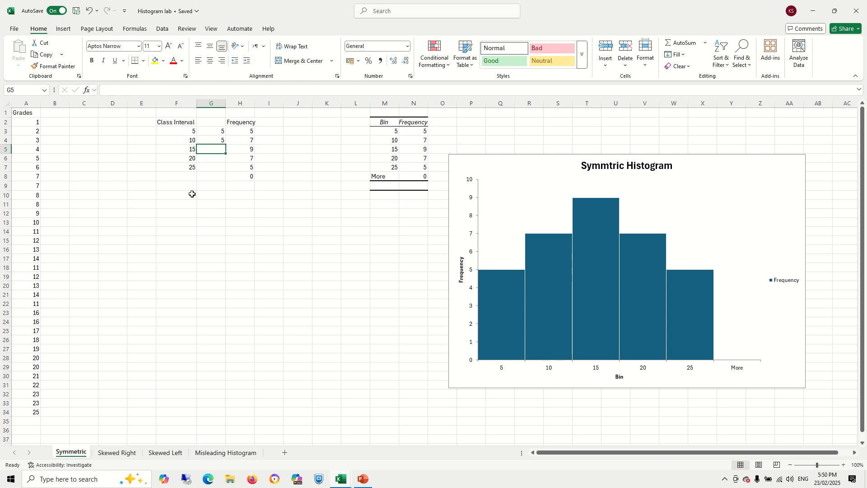
text(5)
key(Return)
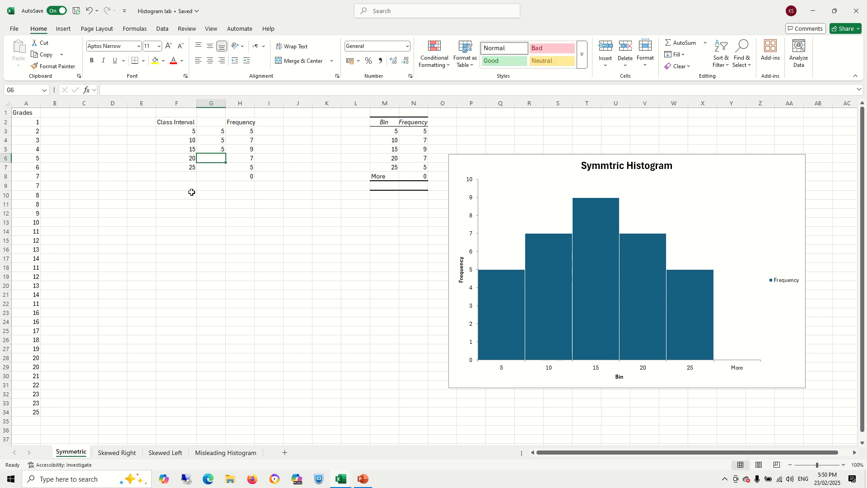
text(5)
key(Return)
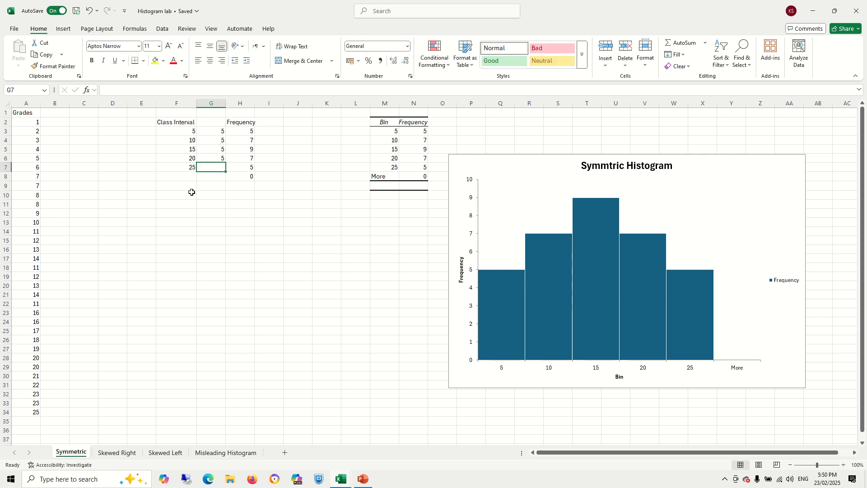
text(5)
key(Return)
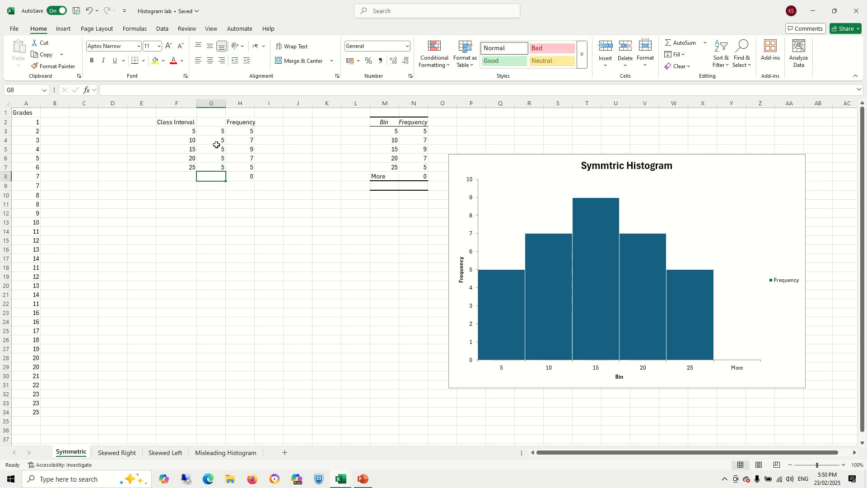
click(214, 123)
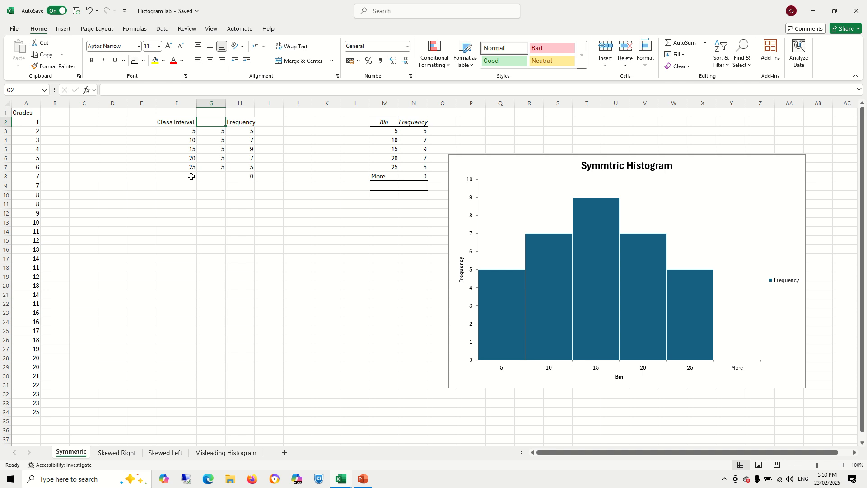
text(Width)
key(Return)
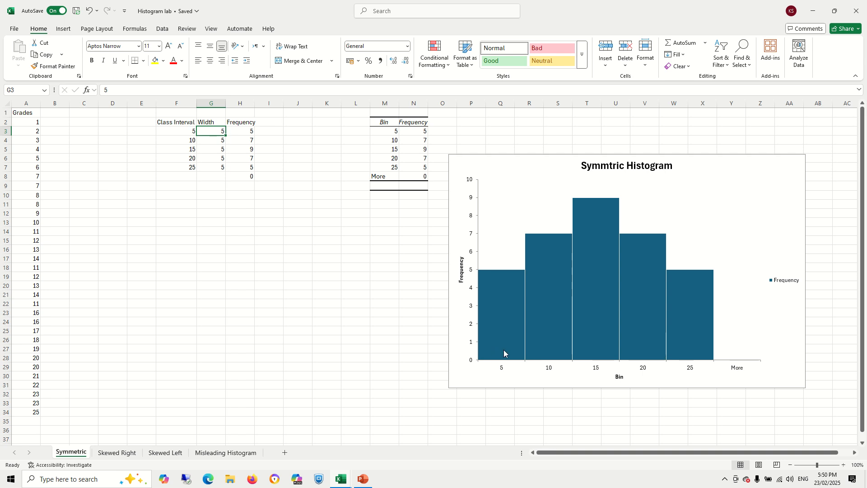
- Inspect the existing histogram chart's axis title and data series range
click(461, 277)
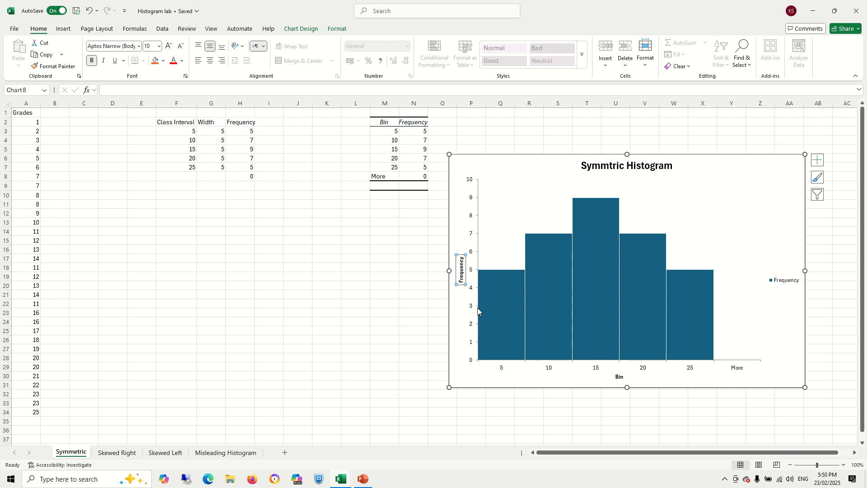
click(494, 295)
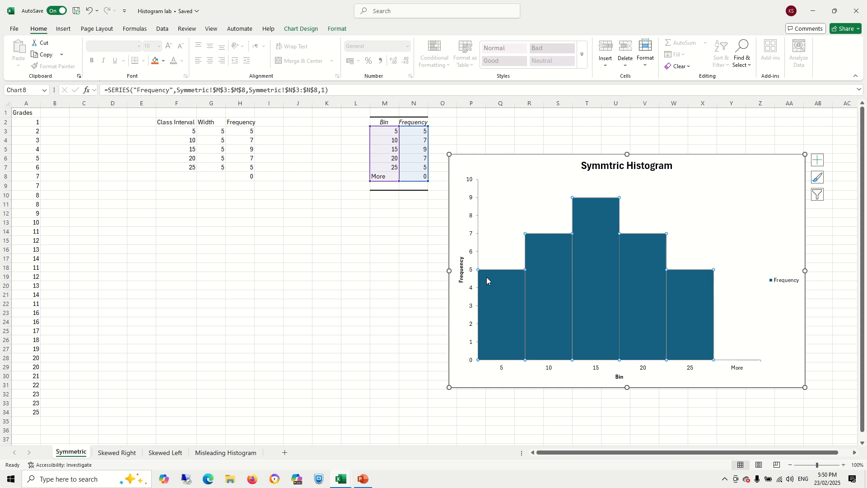
mouse_move(487, 277)
mouse_move(535, 280)
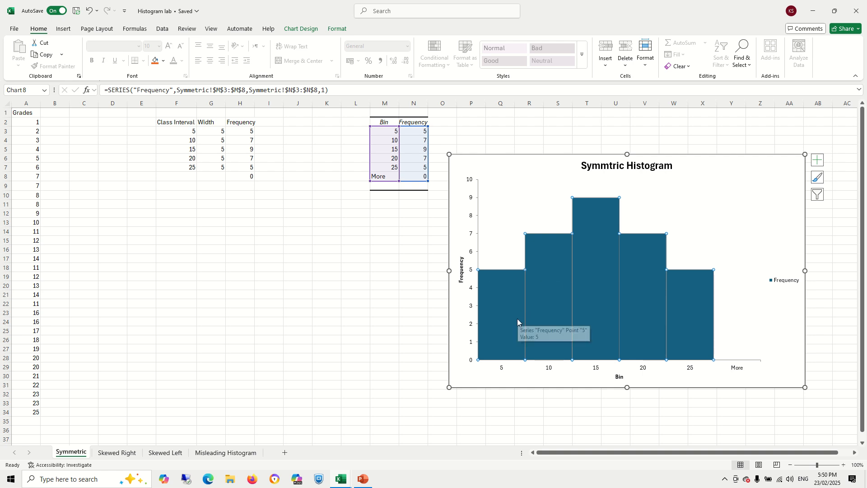
mouse_move(520, 327)
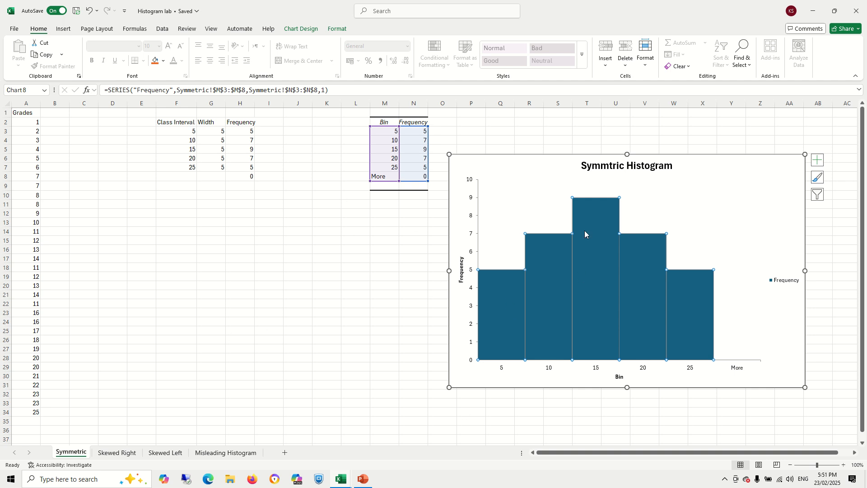
click(394, 250)
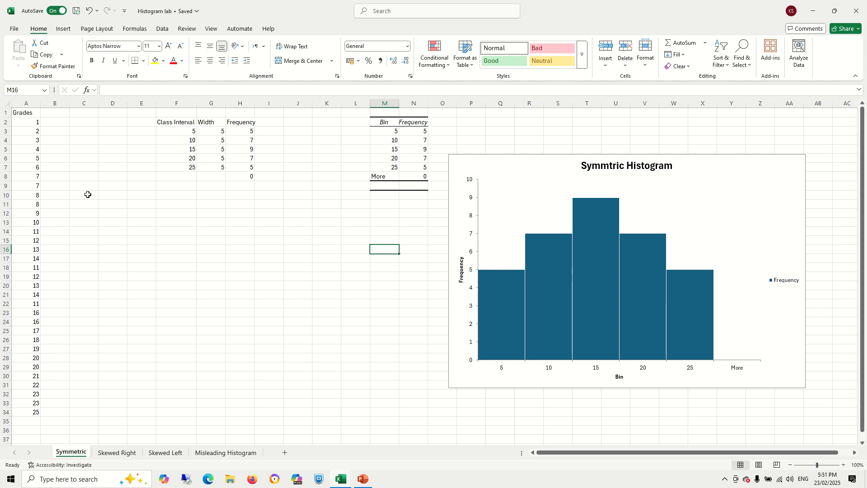
click(176, 205)
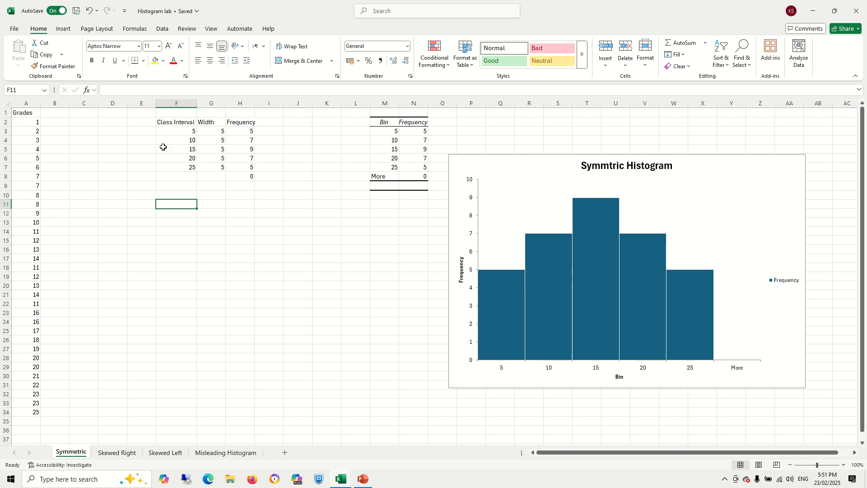
- Open the Data Analysis Histogram tool with input range $A$2:$A$34 and bin range $F$3:$F$7
click(162, 28)
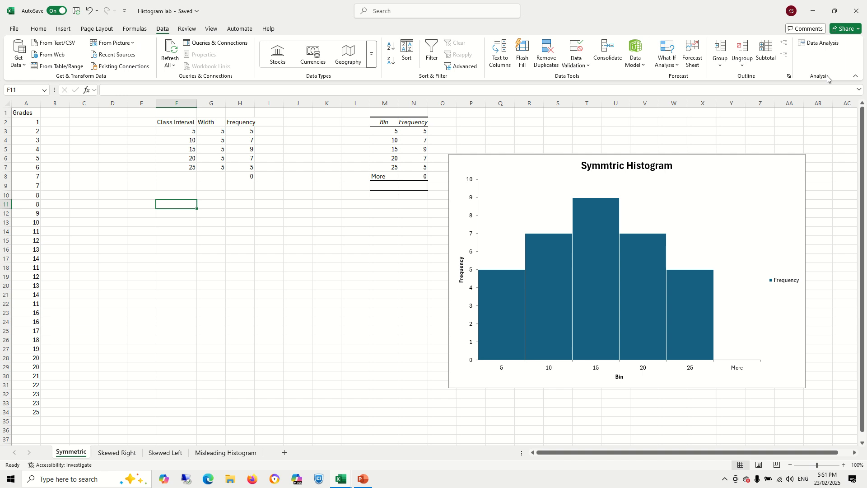
click(819, 43)
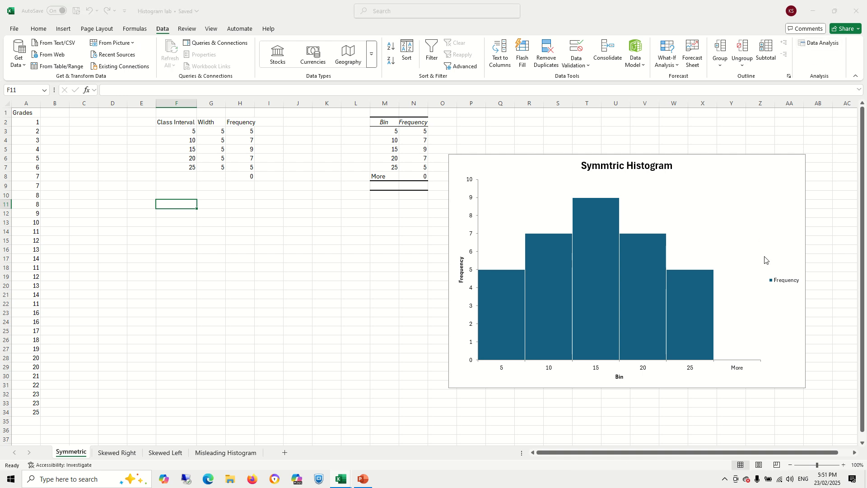
click(526, 225)
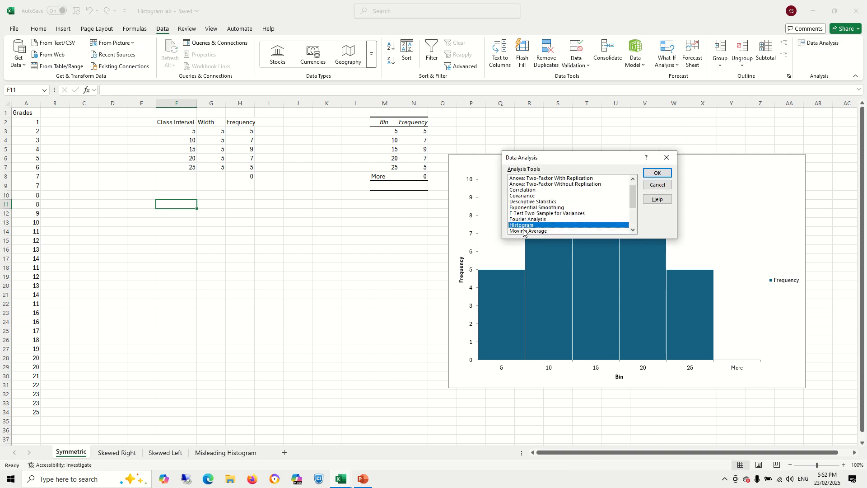
click(658, 173)
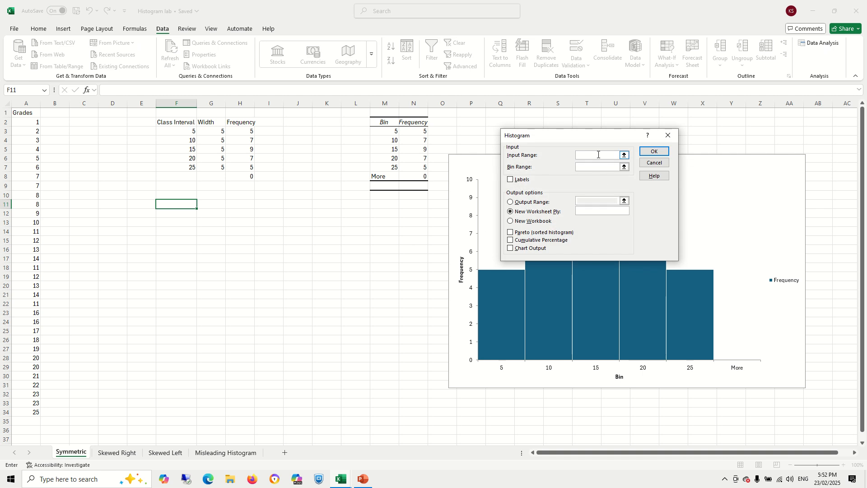
drag(591, 138, 360, 209)
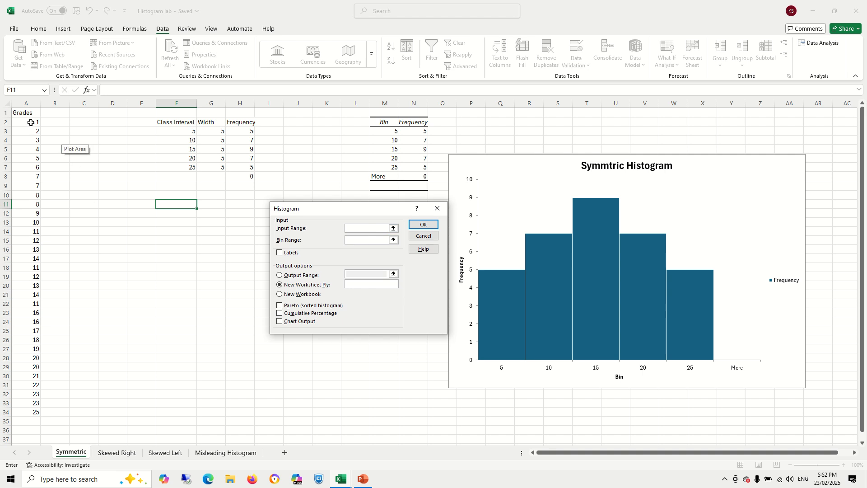
drag(32, 122, 19, 412)
click(387, 240)
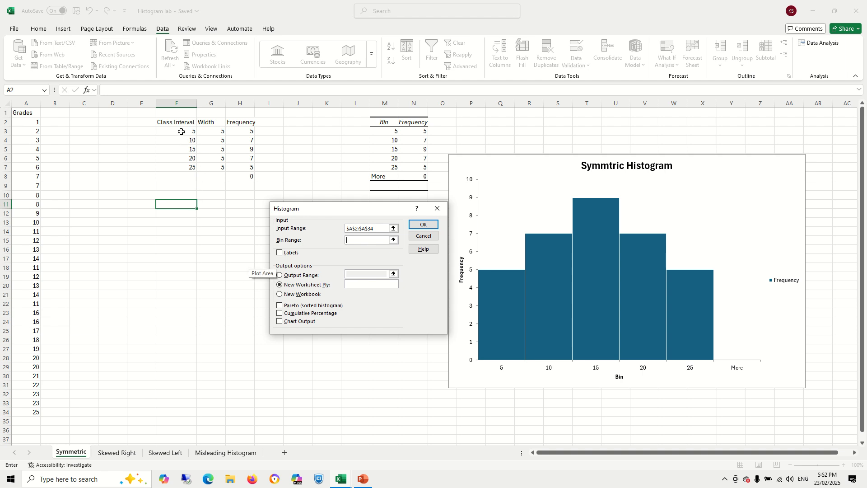
drag(182, 131, 183, 167)
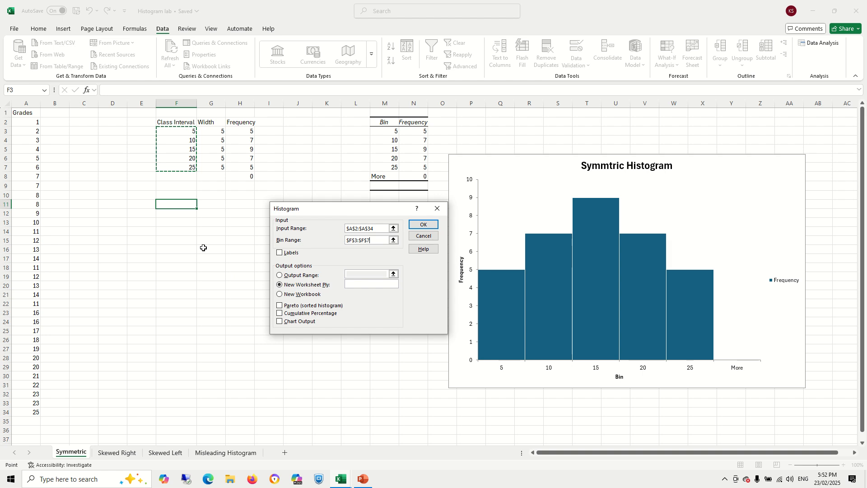
- Send the histogram output to $E$16 with Chart Output enabled and run the tool
click(280, 276)
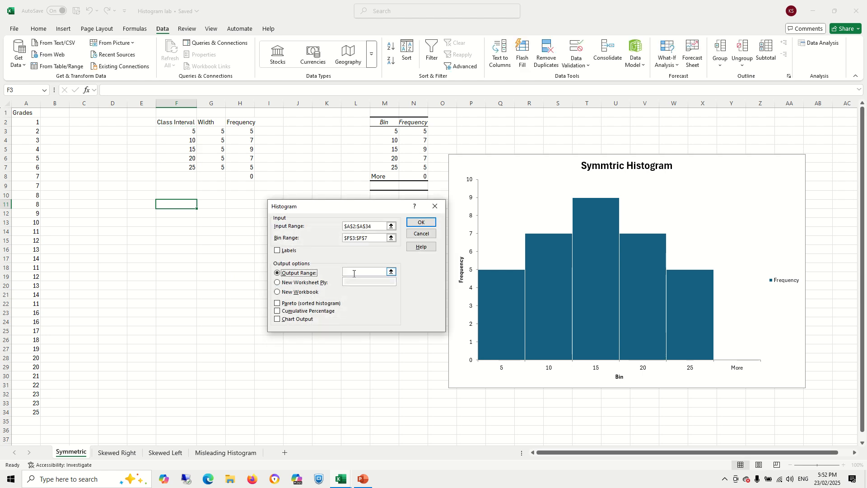
click(144, 250)
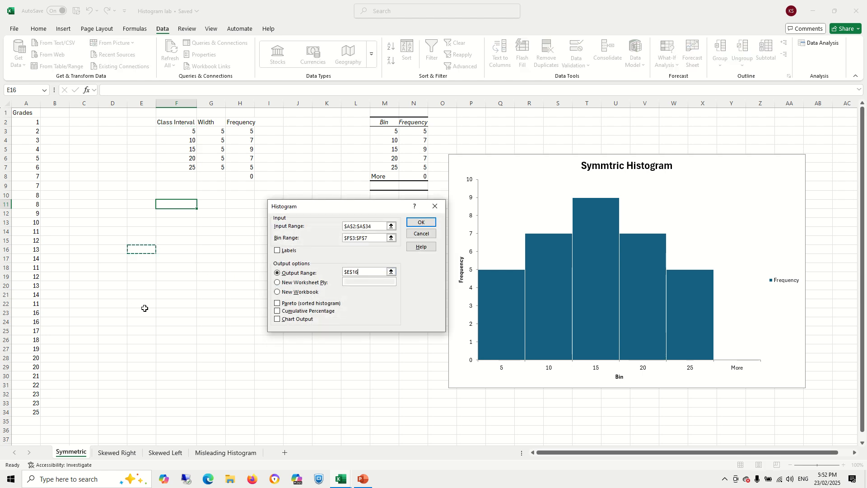
click(277, 320)
click(423, 223)
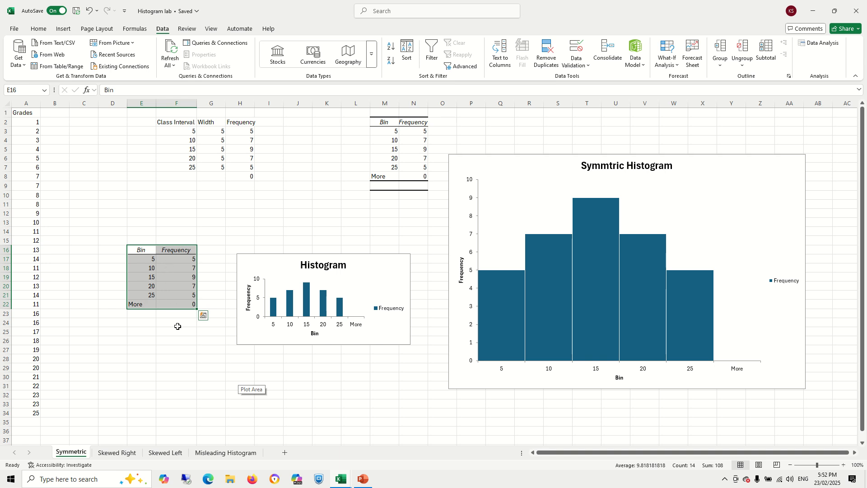
- Move and enlarge the generated Histogram chart to sit beside the symmetric histogram
click(377, 264)
drag(377, 263, 353, 220)
drag(386, 301, 448, 388)
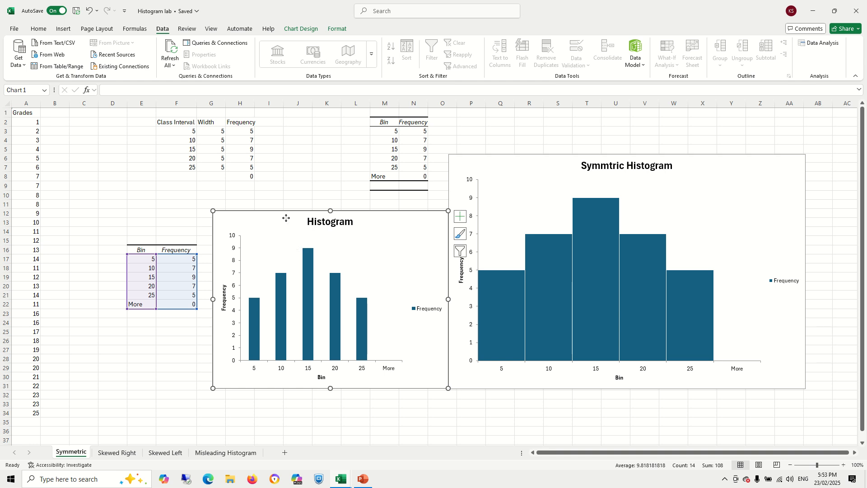
drag(286, 218, 277, 212)
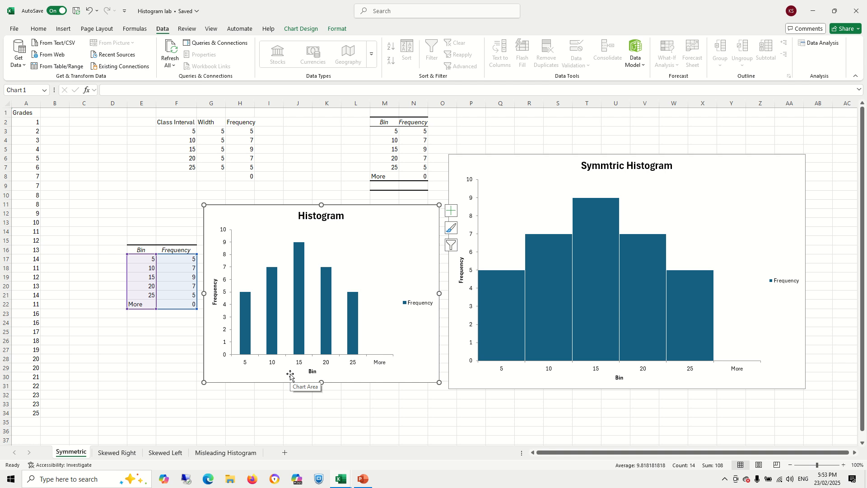
- Set the new histogram's data series gap width to 0%
click(299, 289)
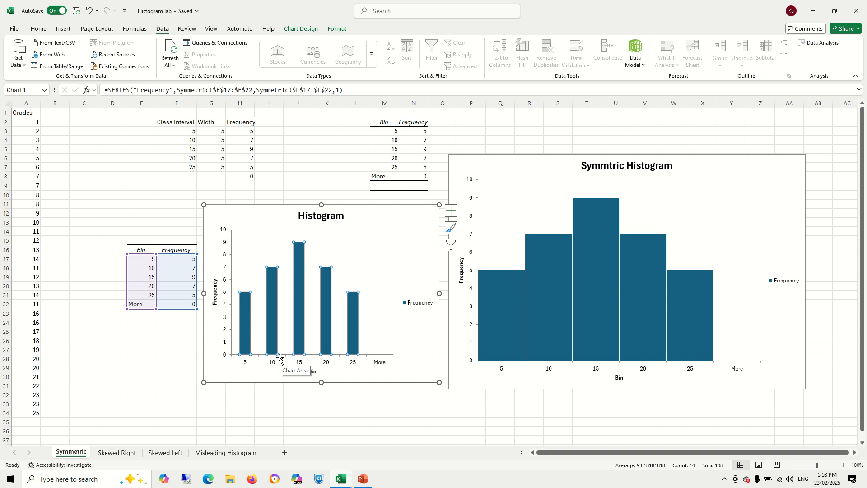
right_click(303, 279)
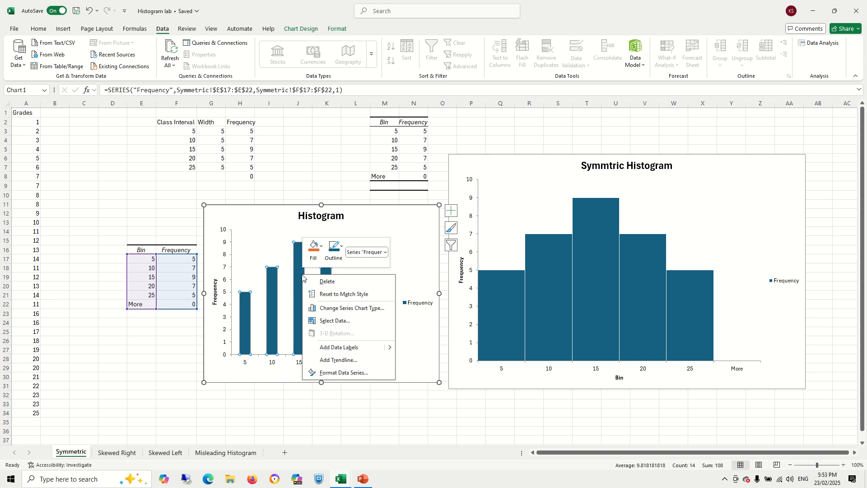
click(321, 373)
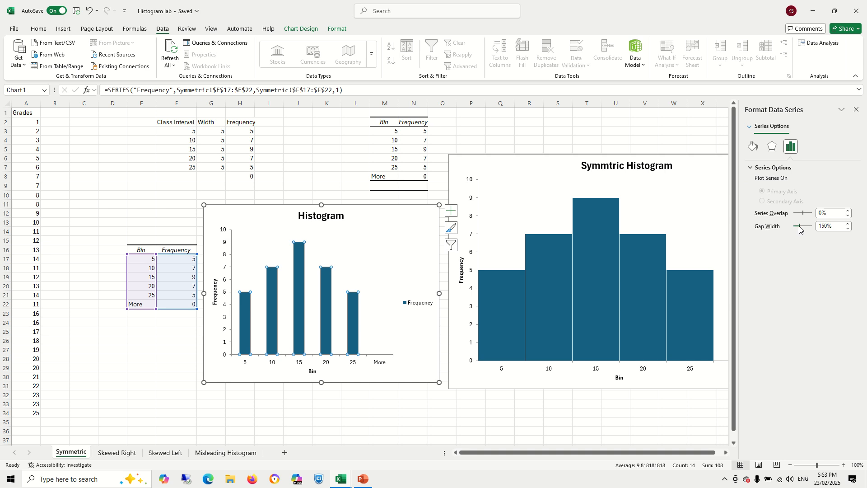
drag(799, 229, 793, 228)
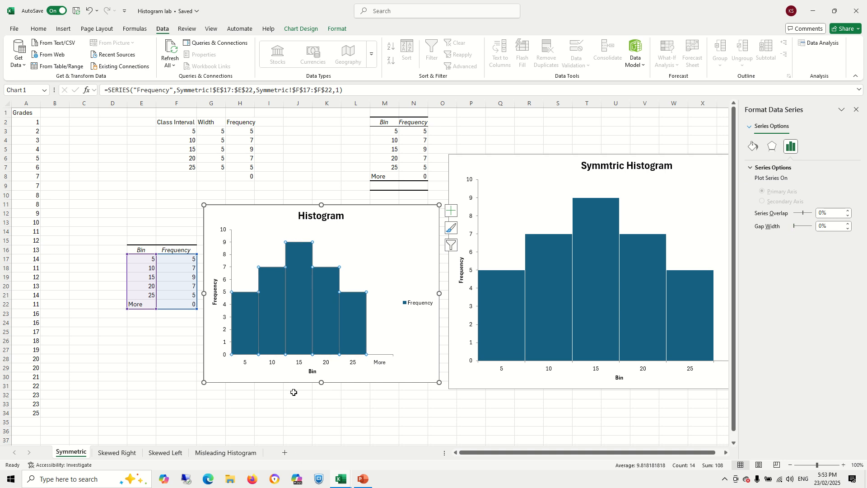
click(325, 395)
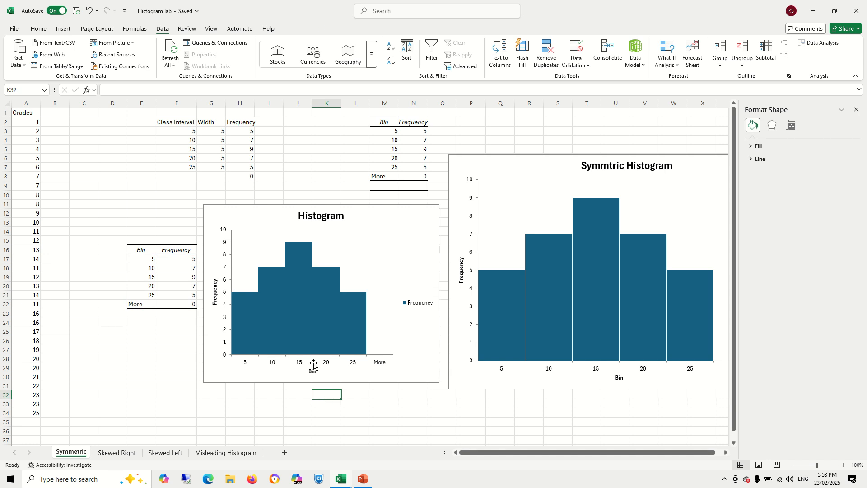
- Give the new histogram's bars a solid white border line
click(311, 320)
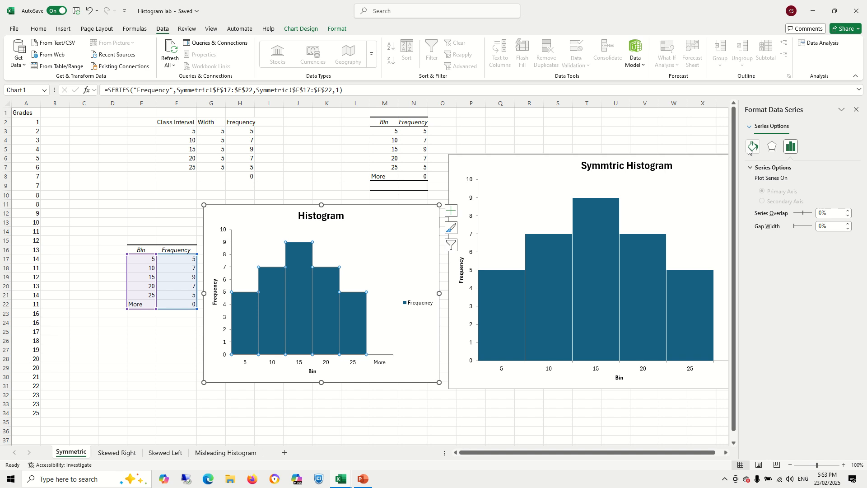
click(751, 147)
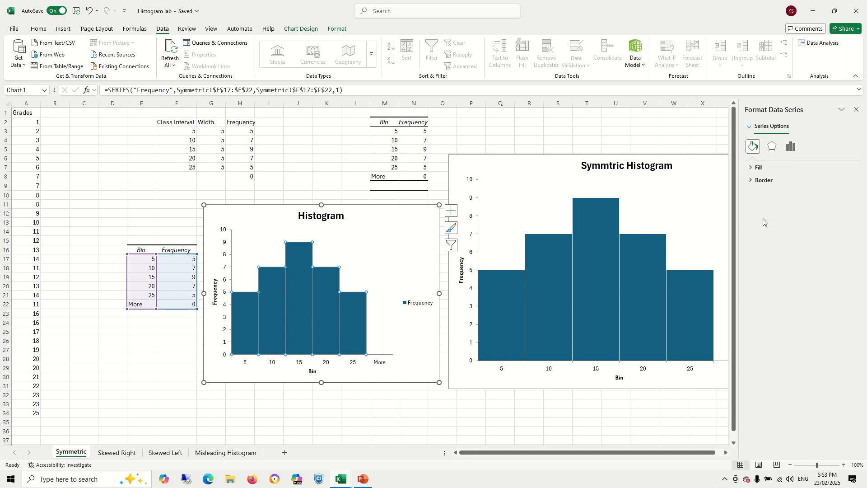
click(751, 181)
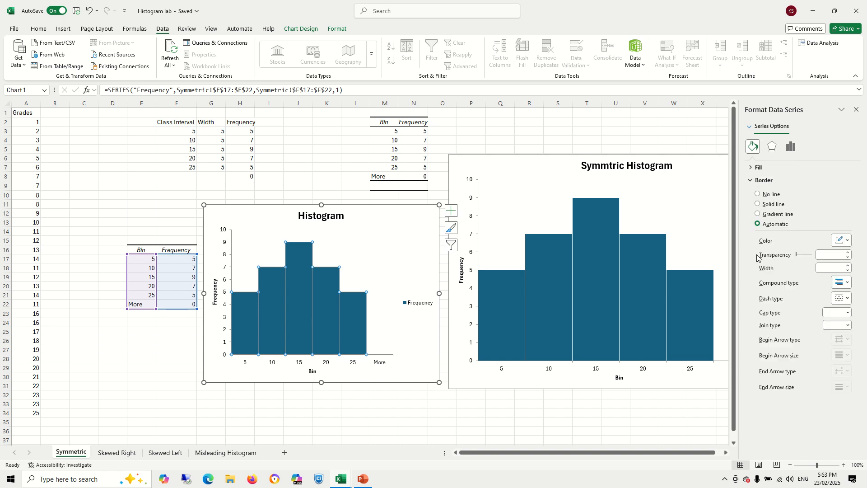
click(758, 204)
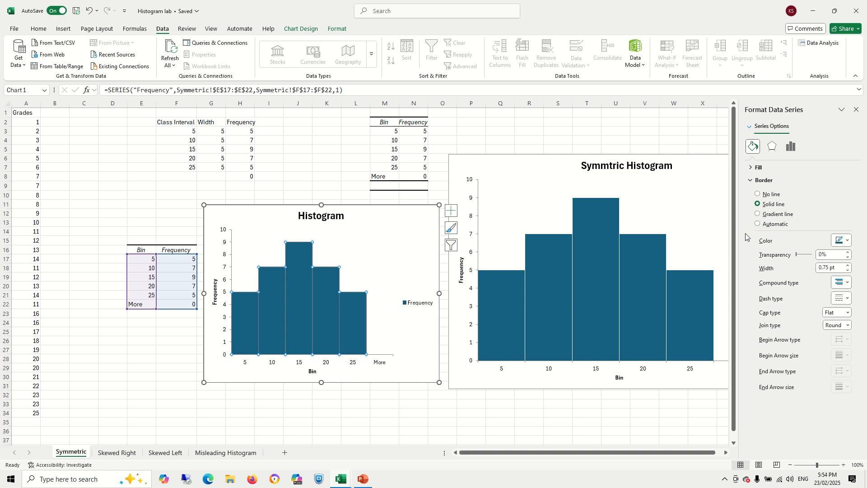
click(847, 241)
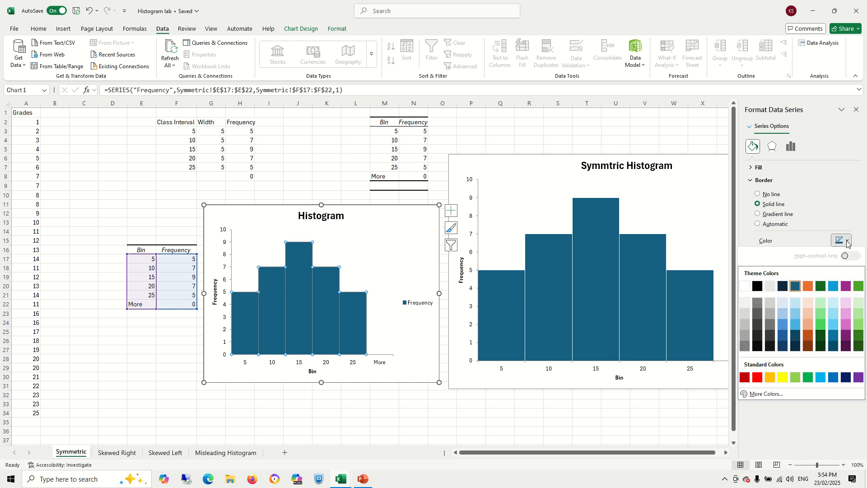
click(746, 286)
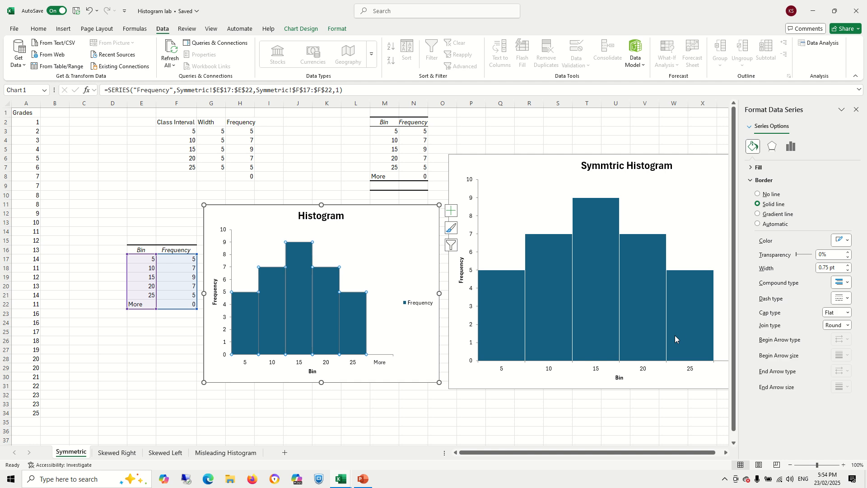
- Close the format pane and add a data label to each bar of the Skewed Right histogram
click(358, 405)
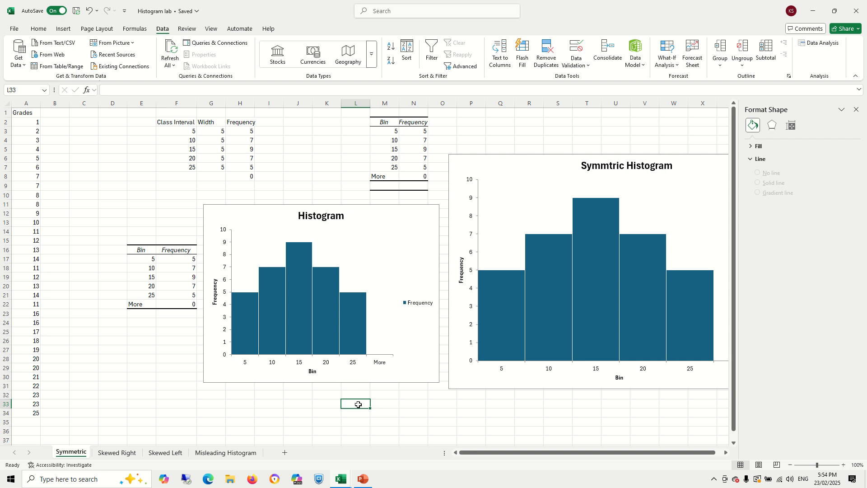
click(857, 109)
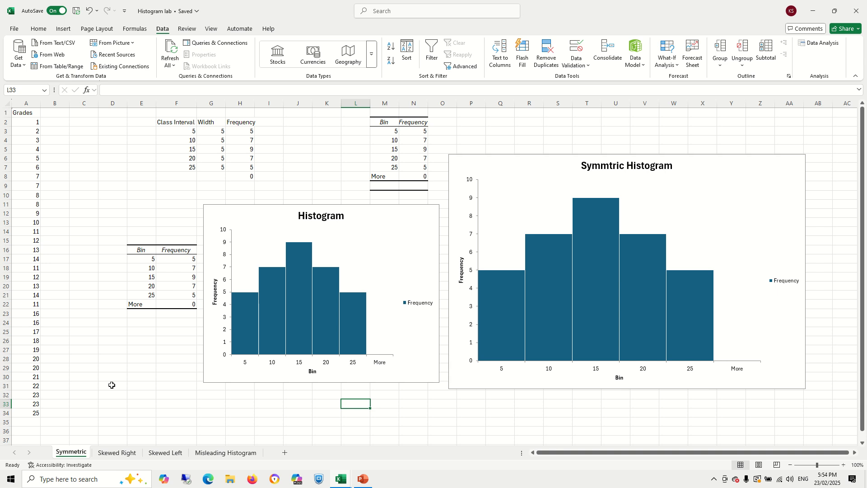
click(117, 452)
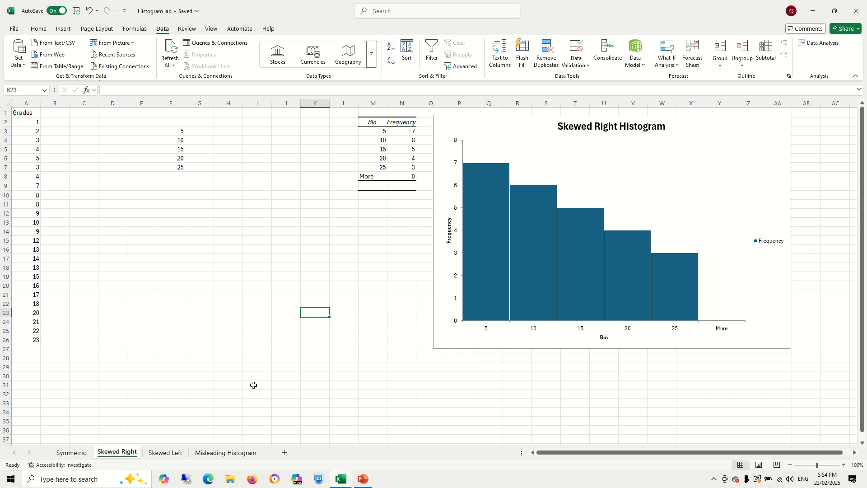
click(485, 272)
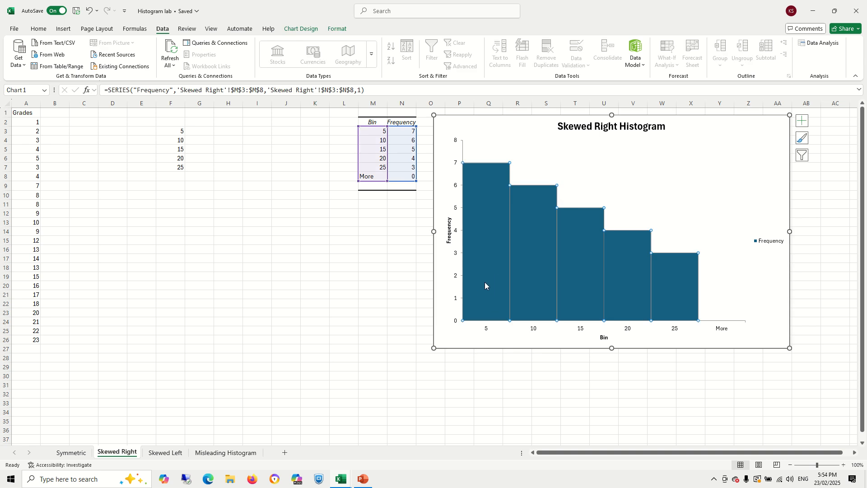
click(543, 287)
click(587, 288)
click(623, 288)
click(671, 294)
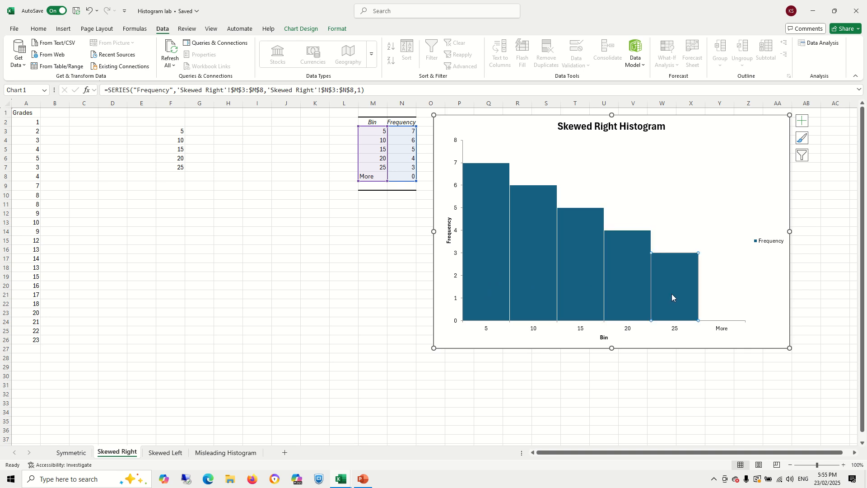
click(488, 238)
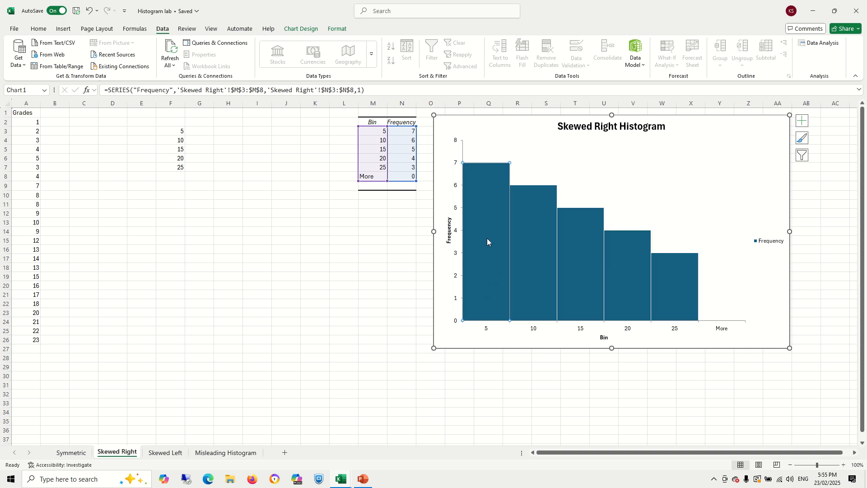
right_click(488, 237)
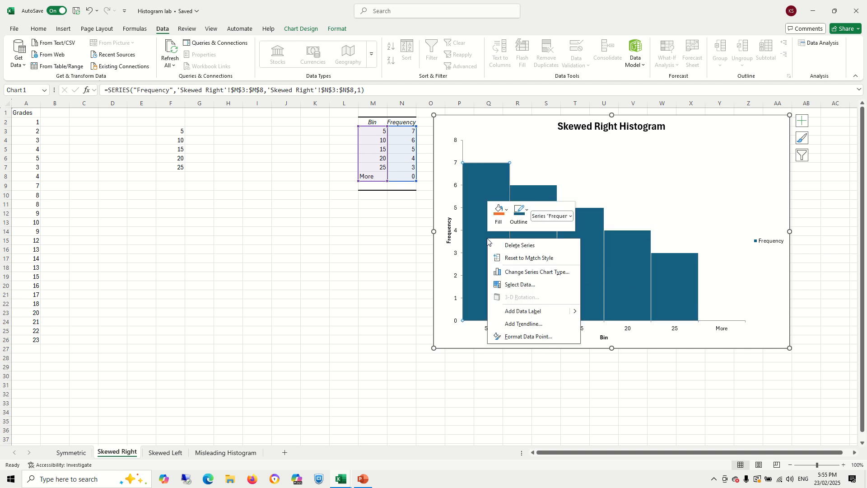
click(532, 311)
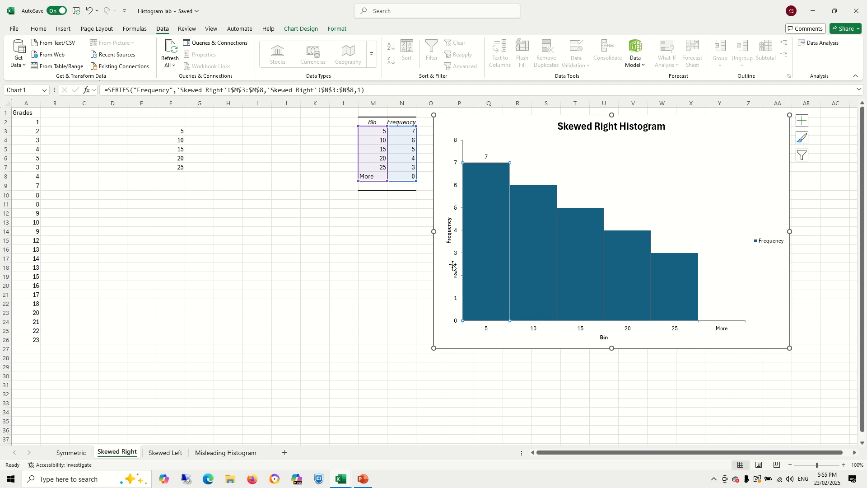
click(525, 222)
right_click(525, 222)
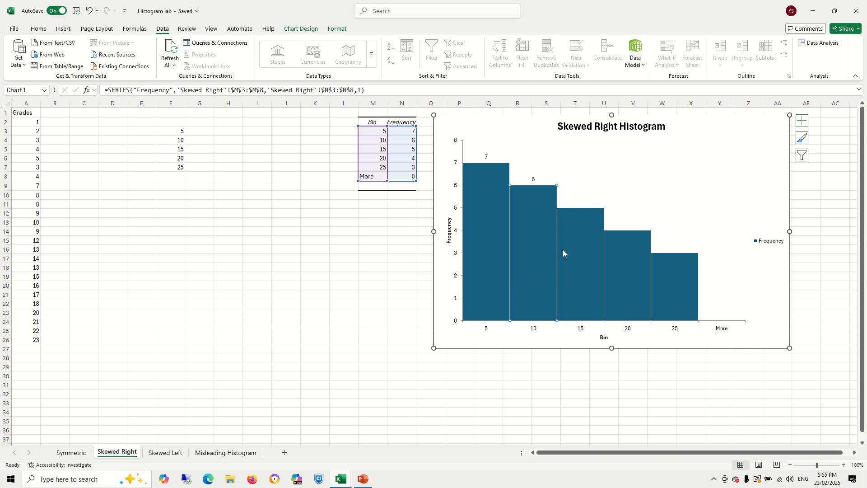
right_click(563, 250)
click(589, 320)
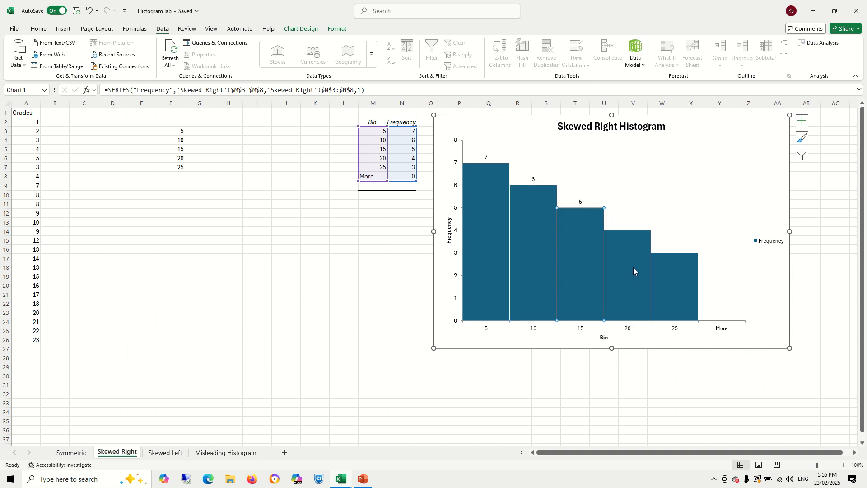
click(633, 271)
right_click(623, 261)
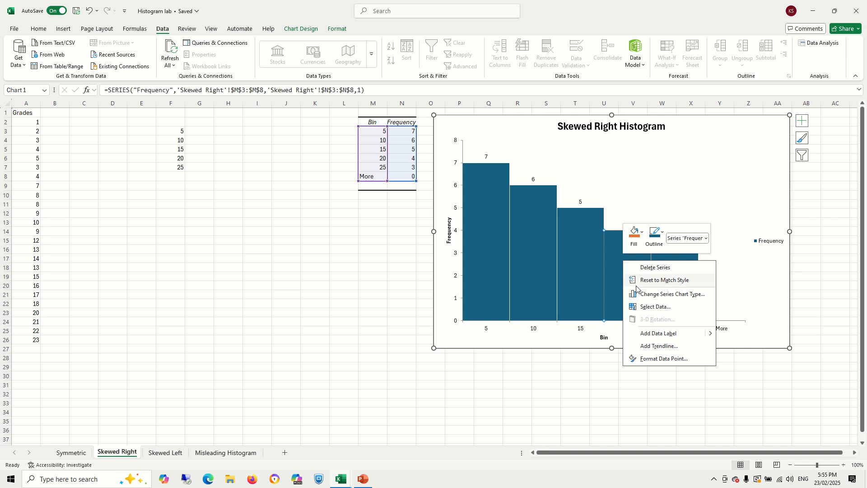
click(651, 334)
right_click(675, 283)
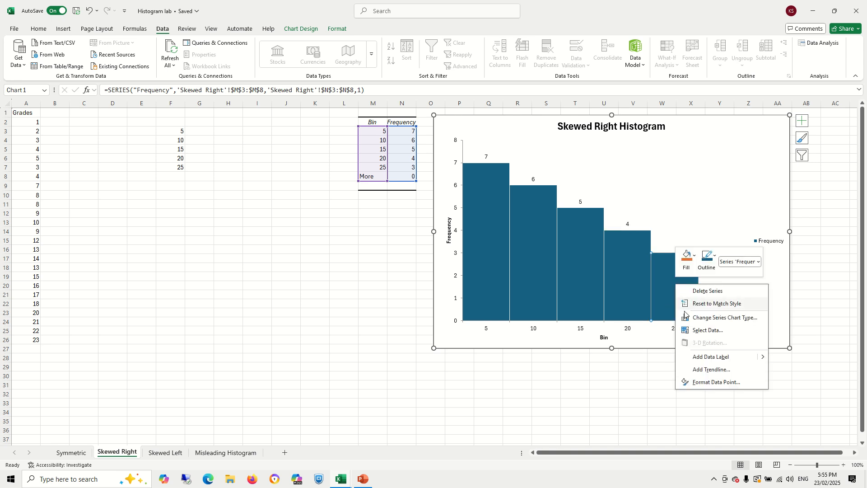
click(705, 357)
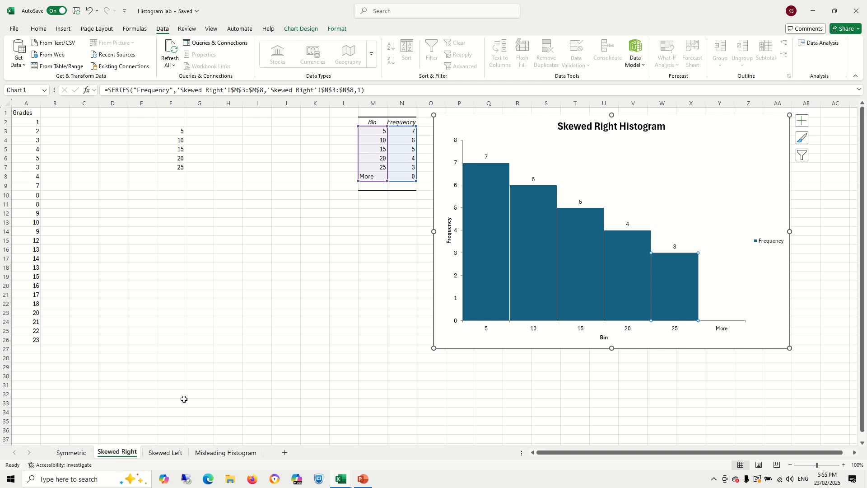
- Examine the Skewed Left and Misleading Histogram sheets, comparing the bin tables and the equal and unequal class interval histograms
click(161, 453)
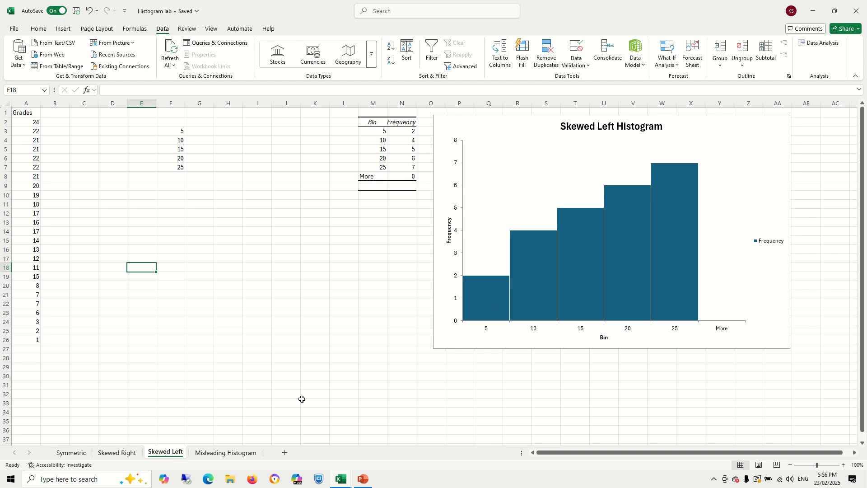
click(223, 456)
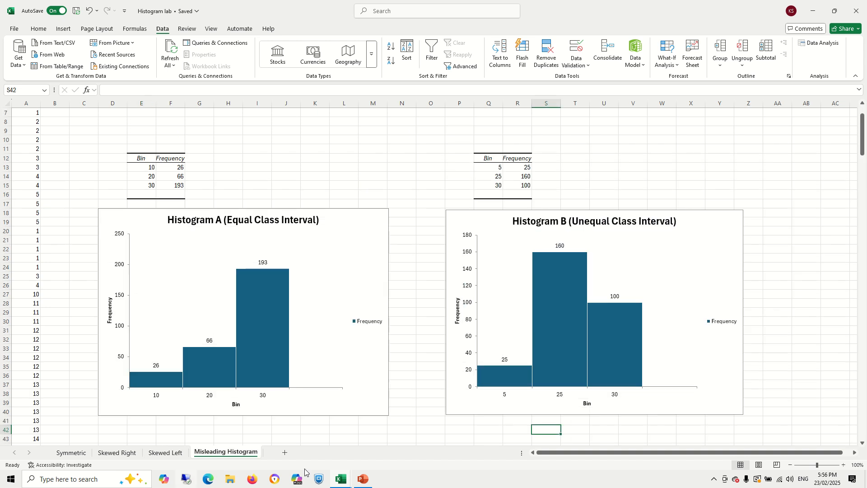
scroll(400, 423, up, 2)
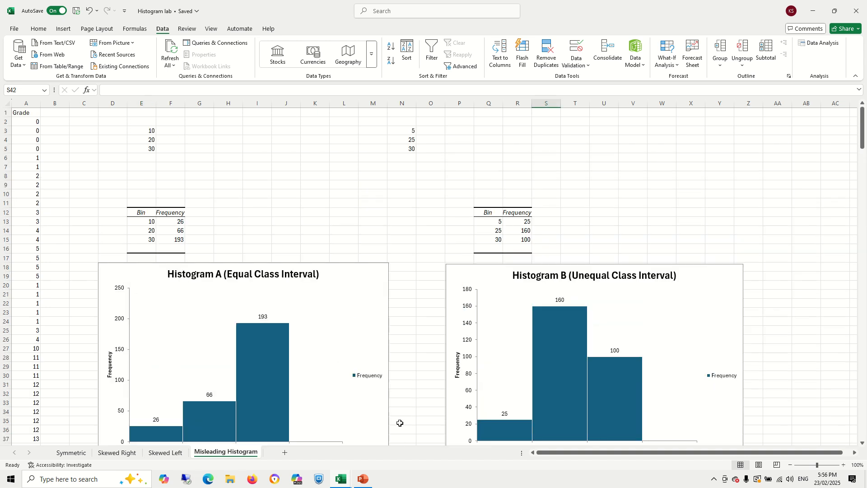
scroll(400, 424, down, 2)
scroll(68, 271, up, 2)
scroll(36, 249, down, 20)
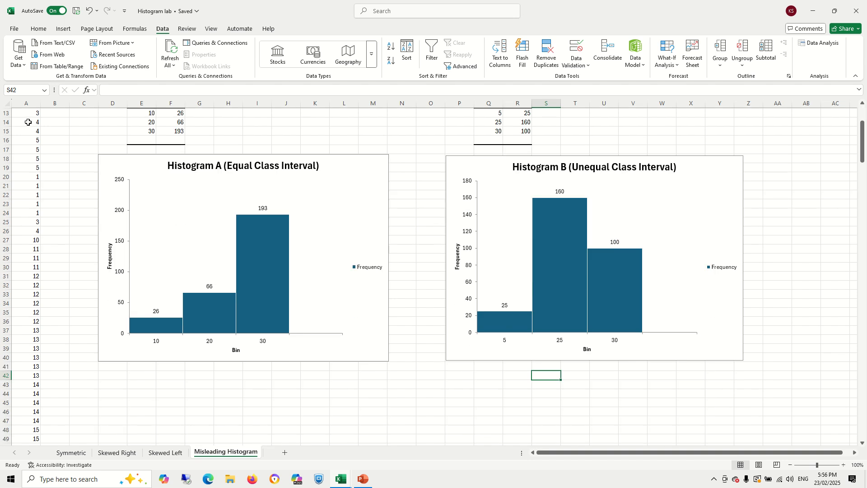
scroll(36, 249, down, 20)
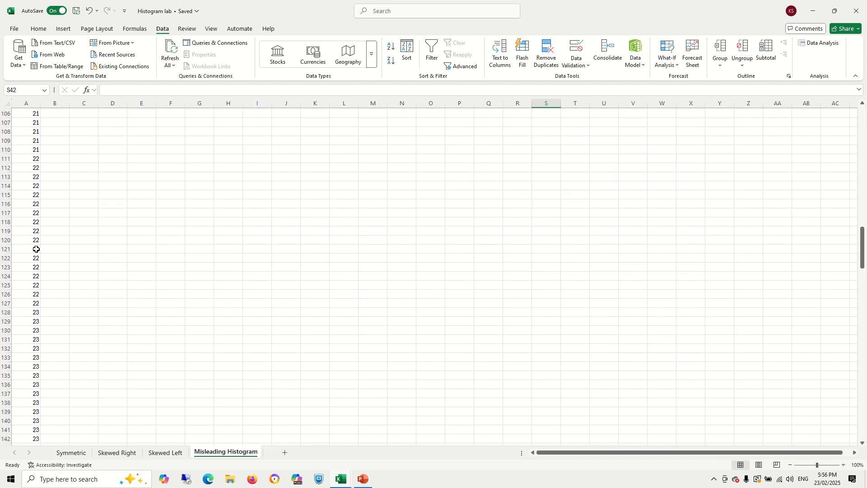
scroll(36, 249, up, 20)
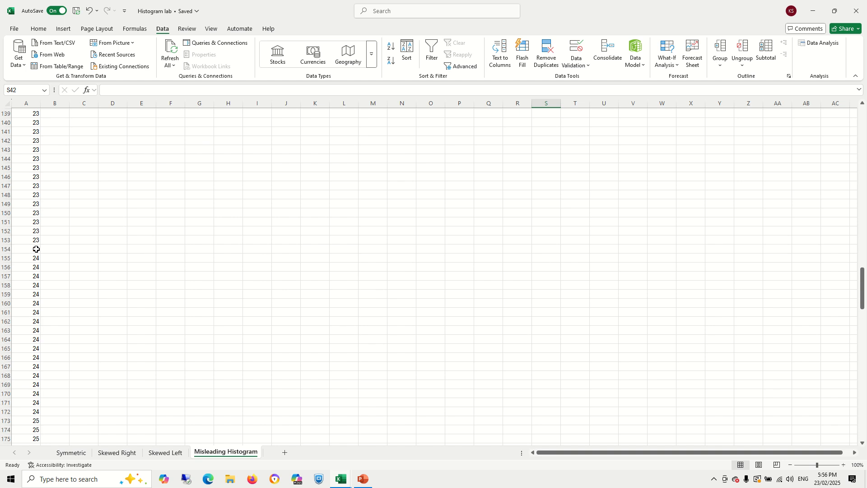
scroll(36, 249, up, 6)
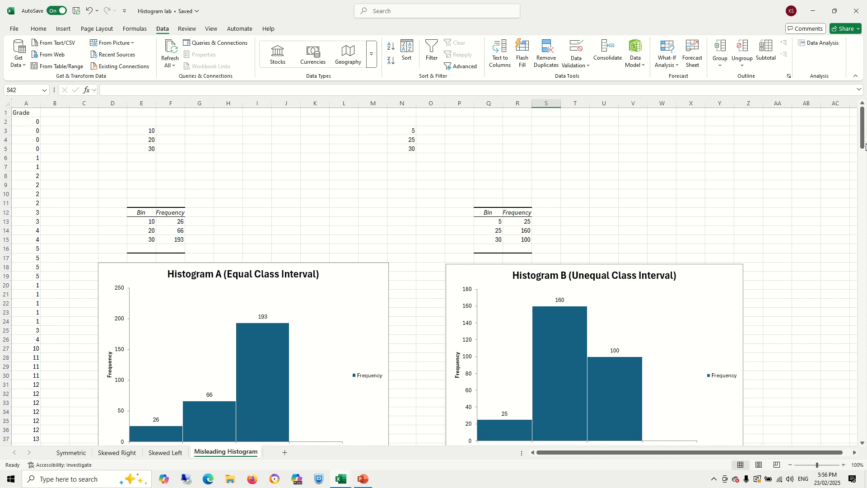
drag(863, 138, 865, 150)
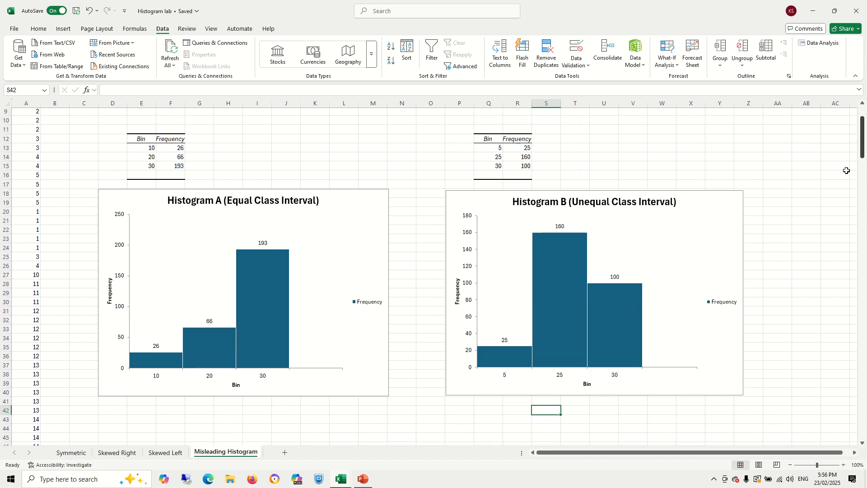
click(336, 204)
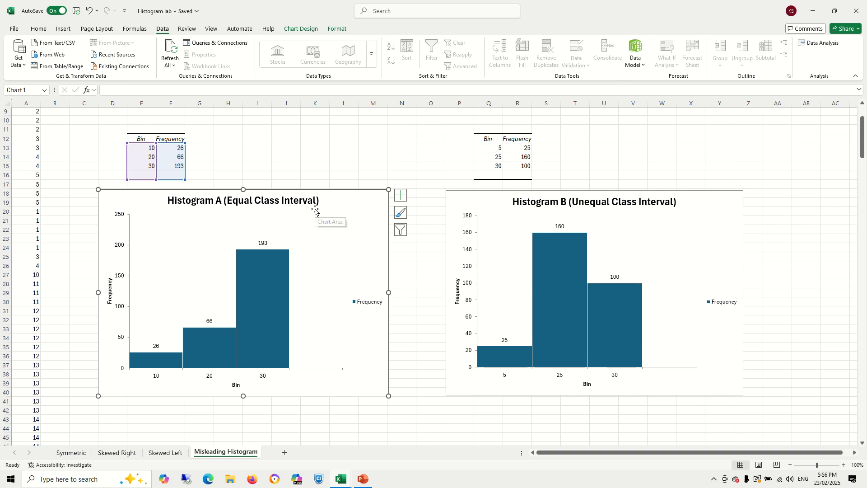
scroll(321, 292, up, 1)
click(138, 178)
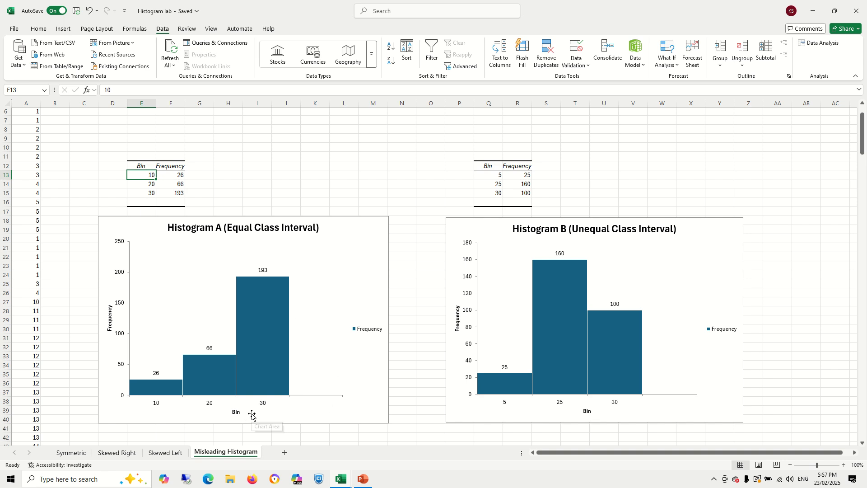
scroll(252, 412, down, 1)
scroll(251, 412, up, 1)
mouse_move(271, 279)
click(492, 176)
click(490, 185)
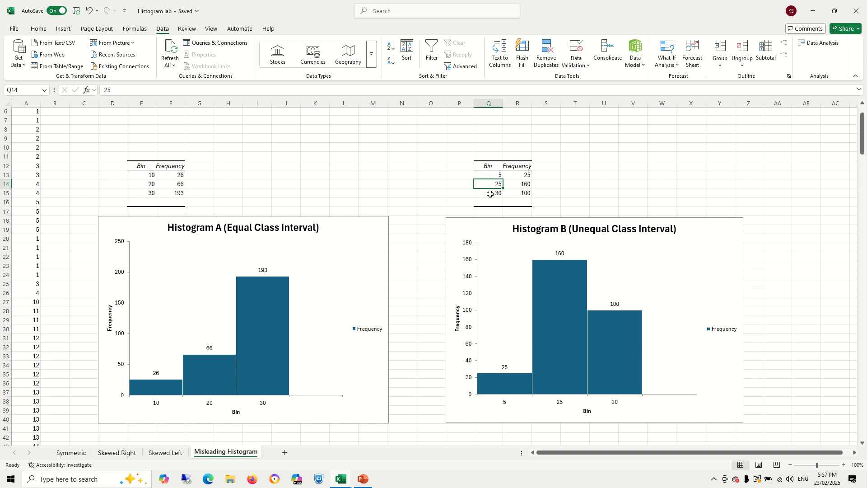
click(491, 192)
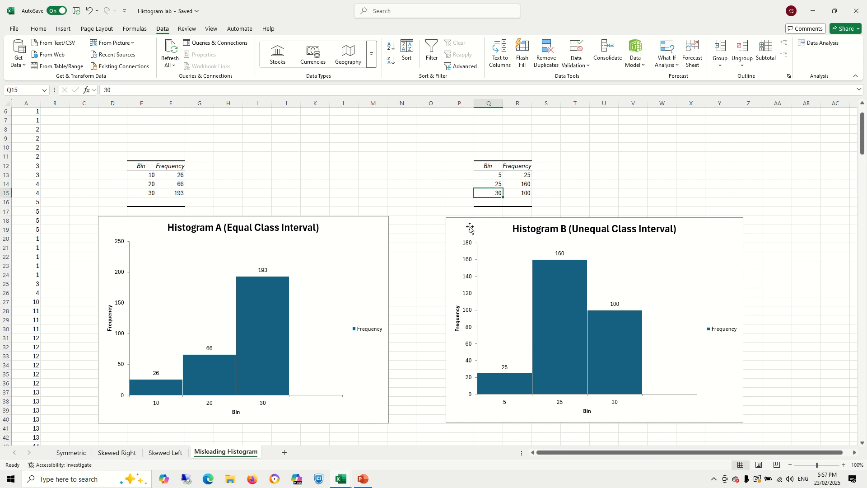
click(489, 177)
click(491, 185)
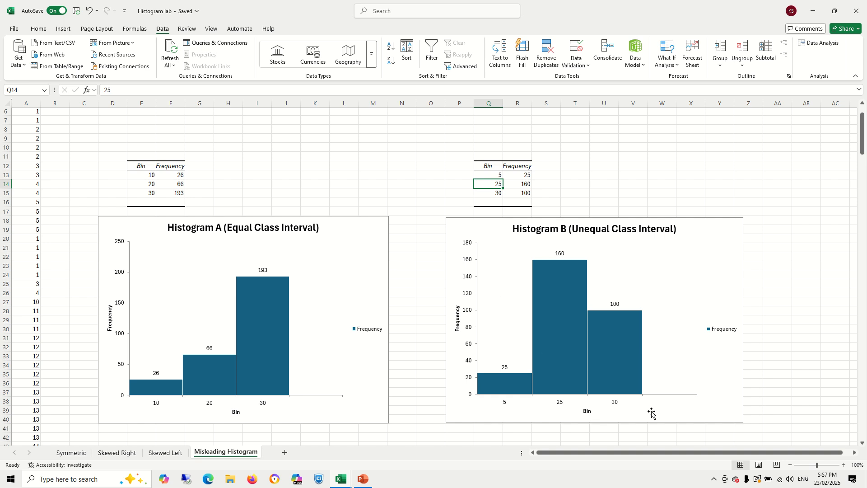
click(615, 374)
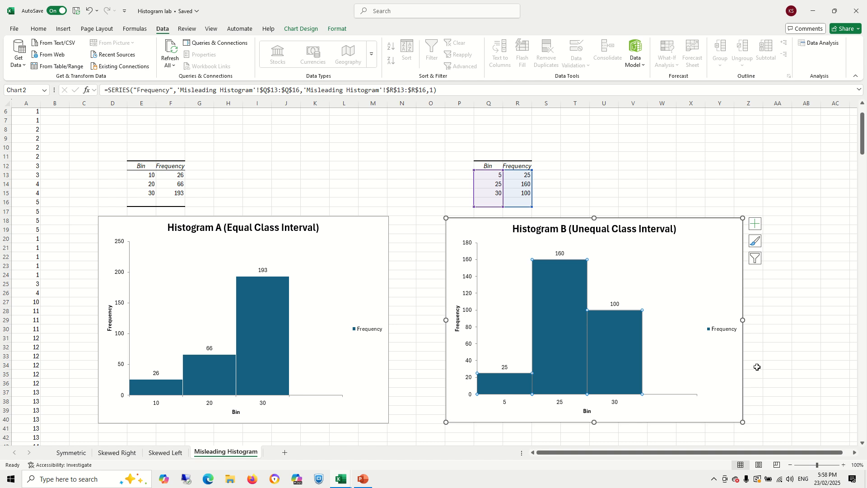
click(556, 269)
click(622, 344)
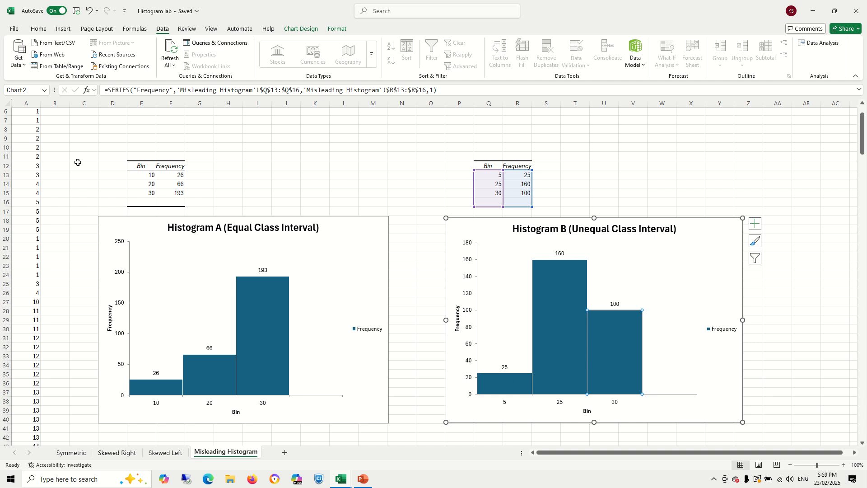
- Copy the Grade column from the Misleading Histogram sheet into column A of a new worksheet
scroll(104, 187, up, 2)
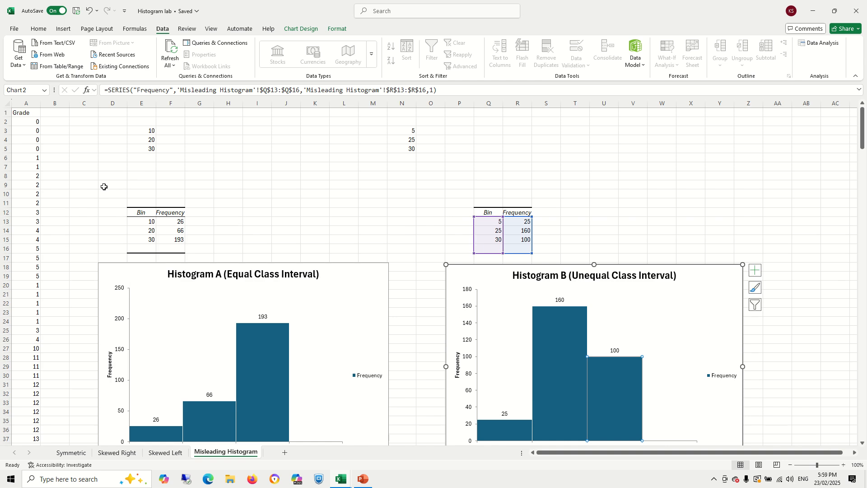
click(22, 103)
click(39, 29)
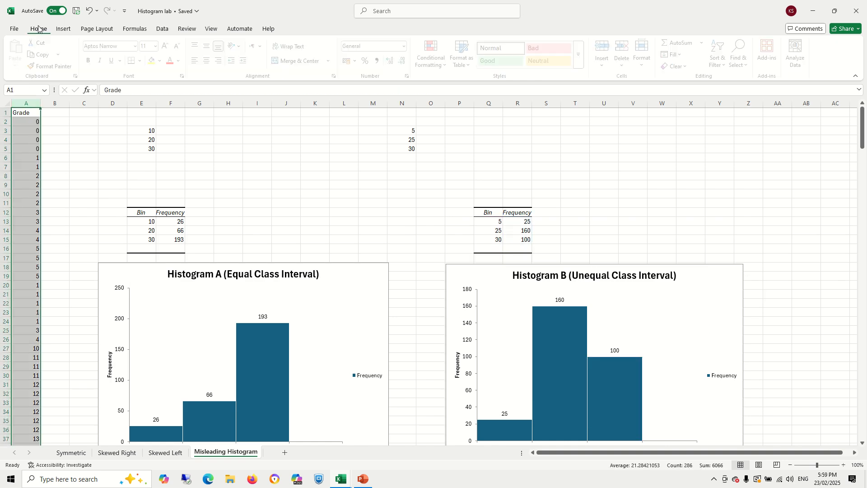
click(44, 54)
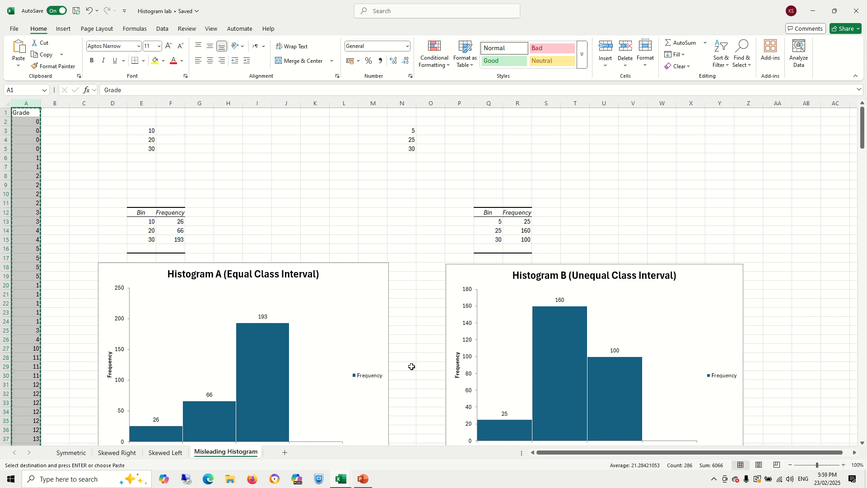
scroll(411, 367, down, 1)
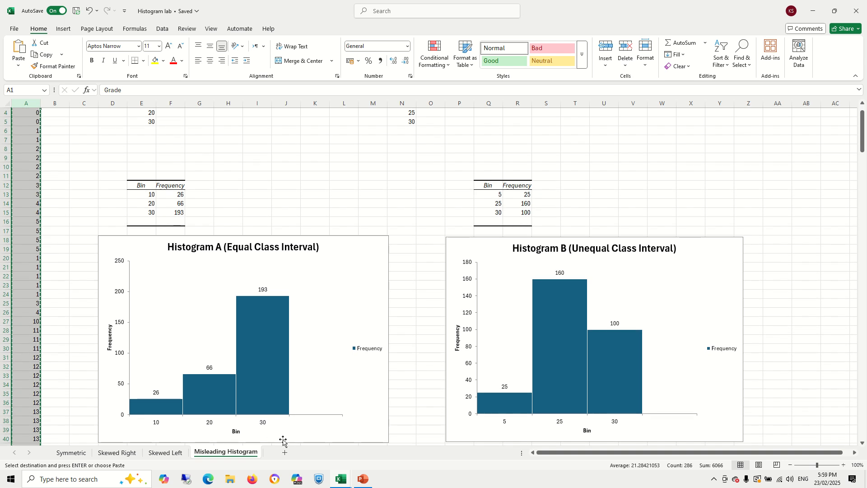
click(285, 454)
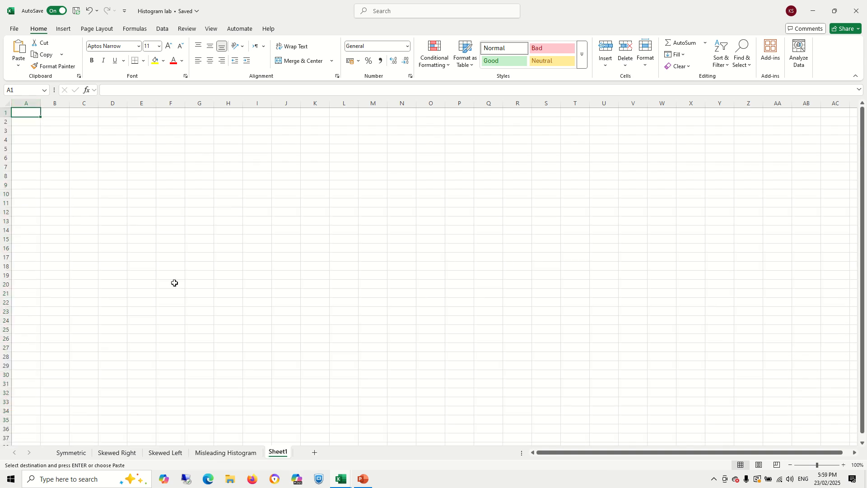
key(Return)
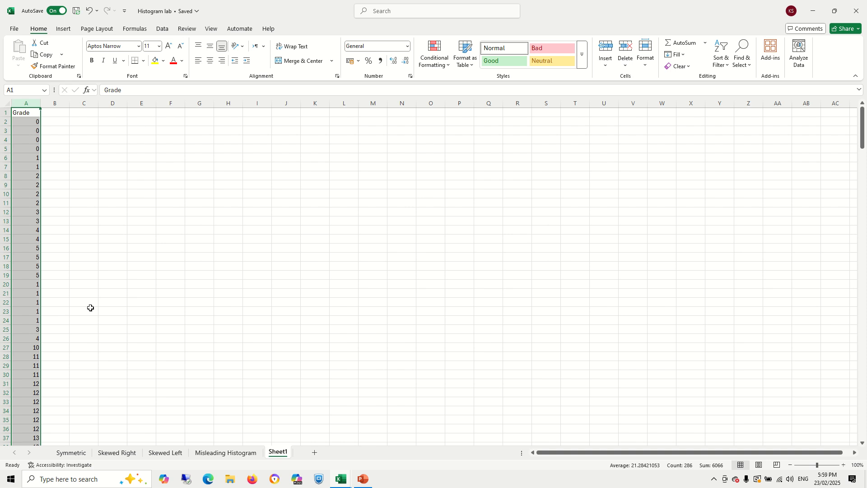
click(182, 160)
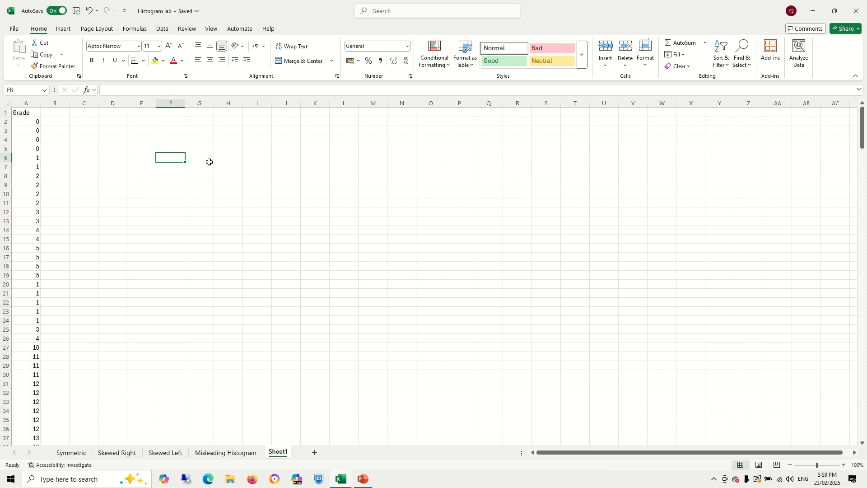
- Enter a Class Interval header in G4 with bin values 5, 25 and 30 beneath it
click(200, 143)
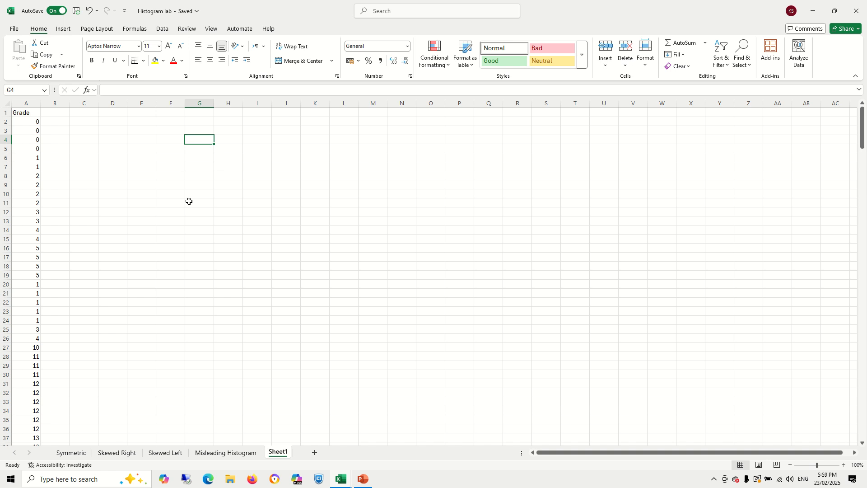
text(Cl)
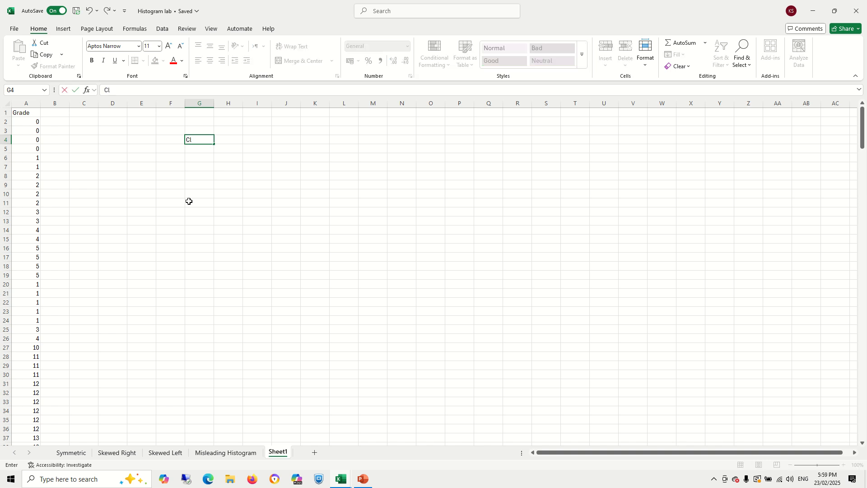
text(ass Interval)
key(Return)
text(5)
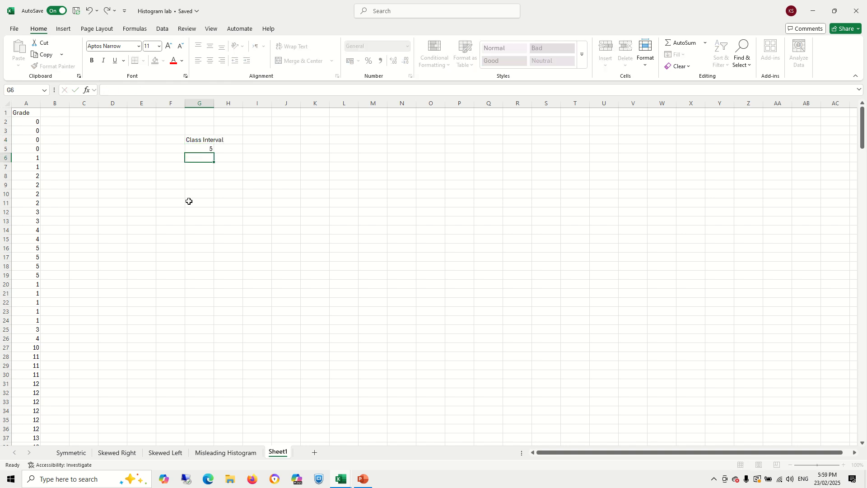
key(Return)
text(25)
key(Return)
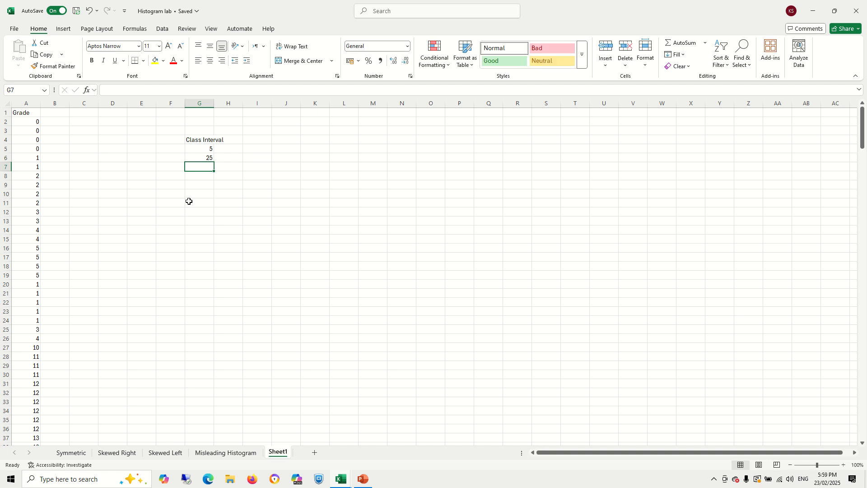
text(30)
key(Return)
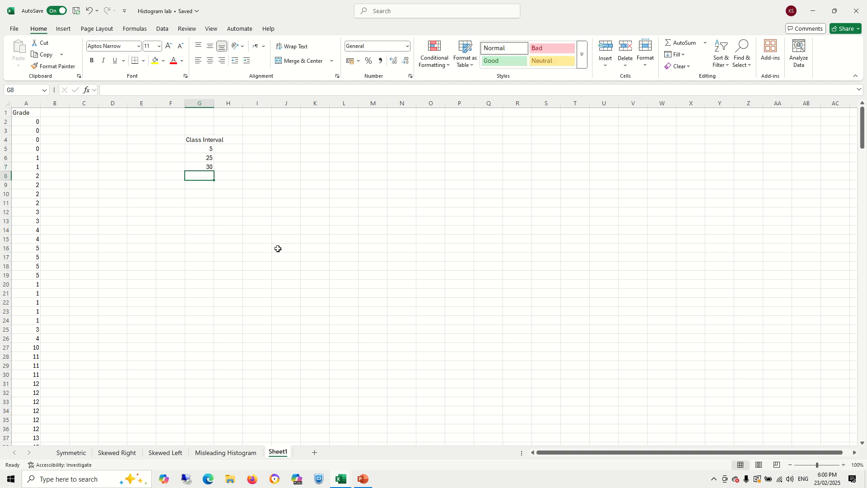
- Autofit column G to its contents and add a Frequency header in H4
click(193, 146)
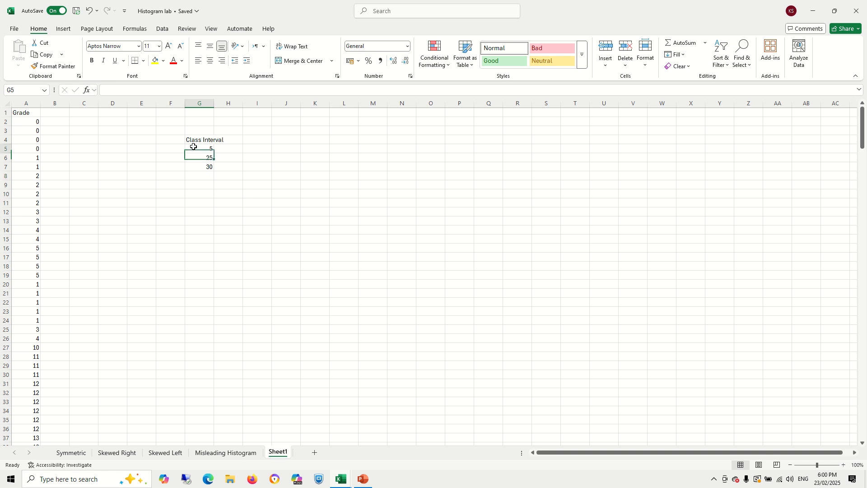
click(220, 147)
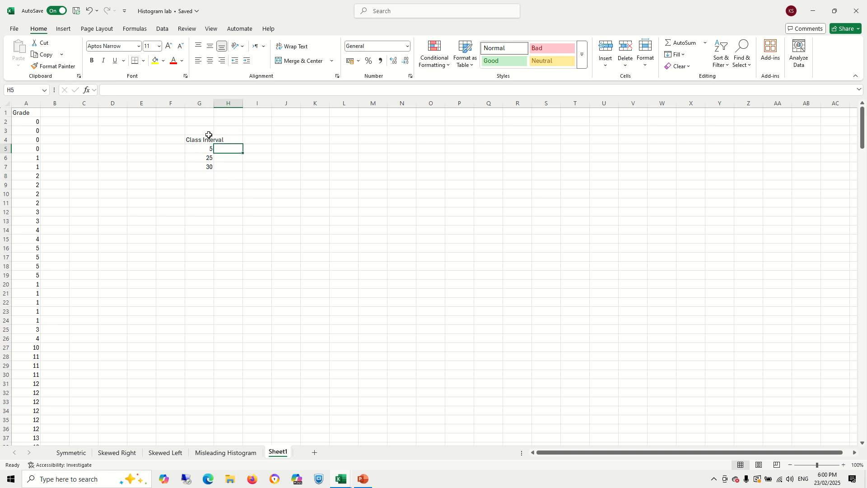
double_click(213, 103)
click(231, 138)
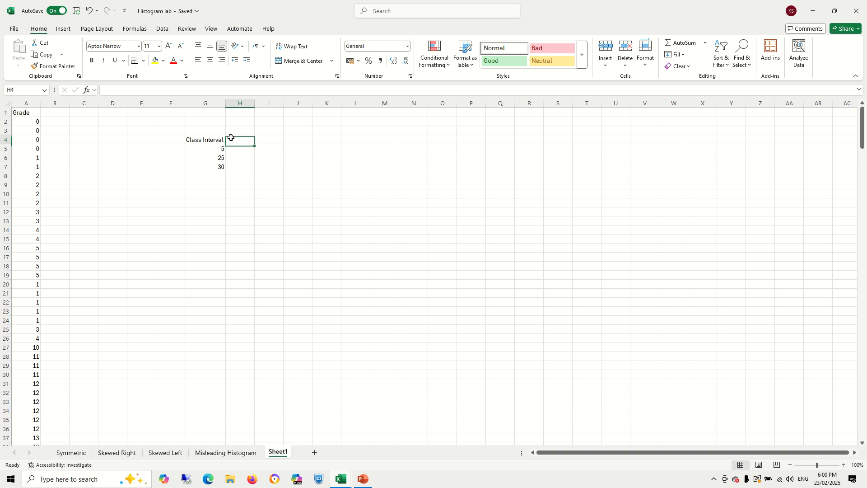
text(Fre)
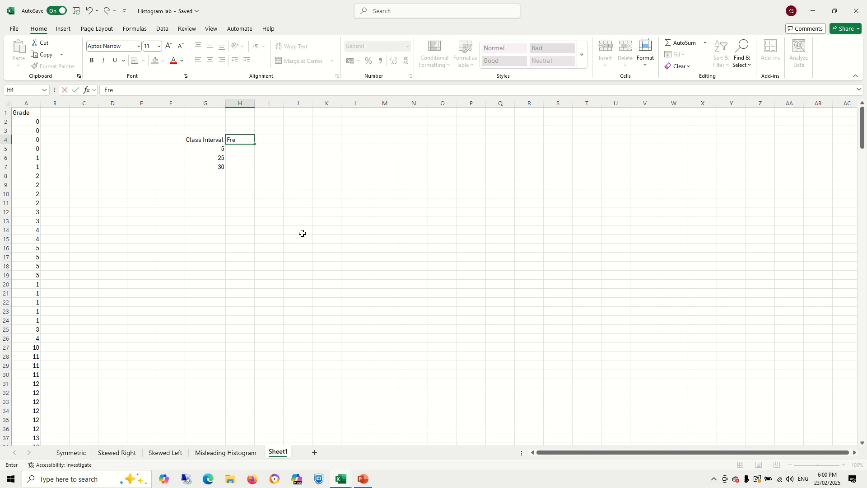
text(quency)
key(Return)
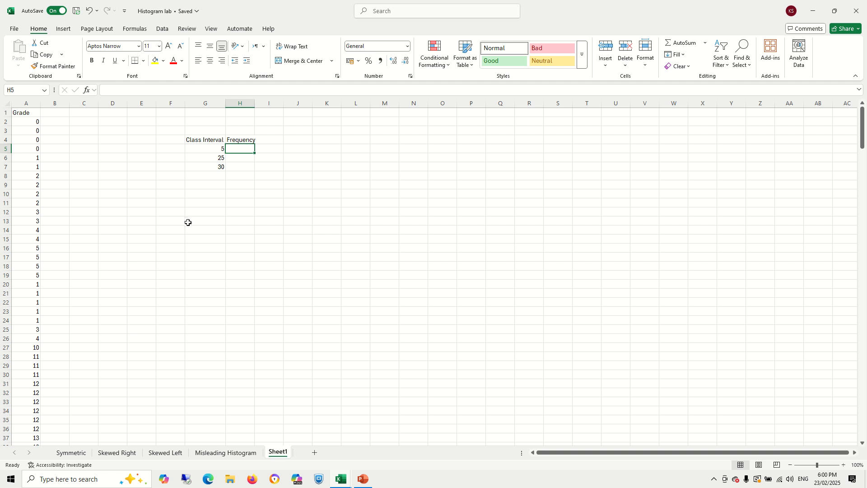
- Compute the frequencies in H5 with =FREQUENCY(A2:A286,G5:G7) using the grades and the class interval bins
text(=FREQUENCY()
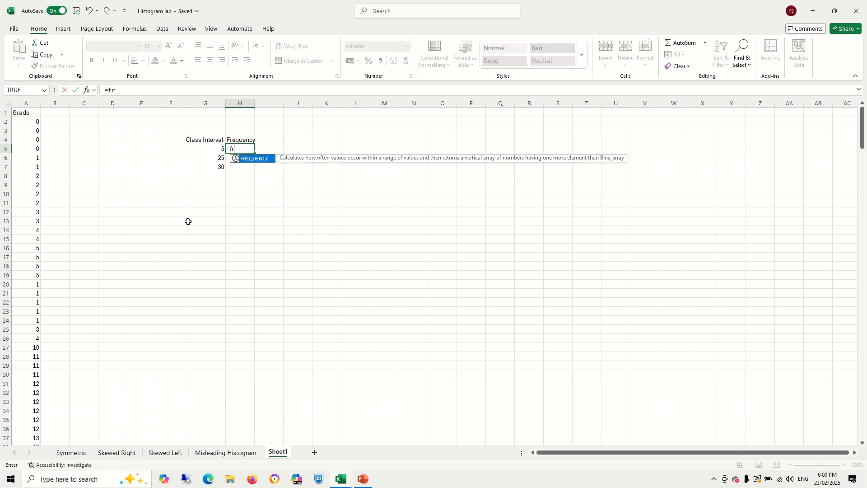
drag(27, 122, 26, 439)
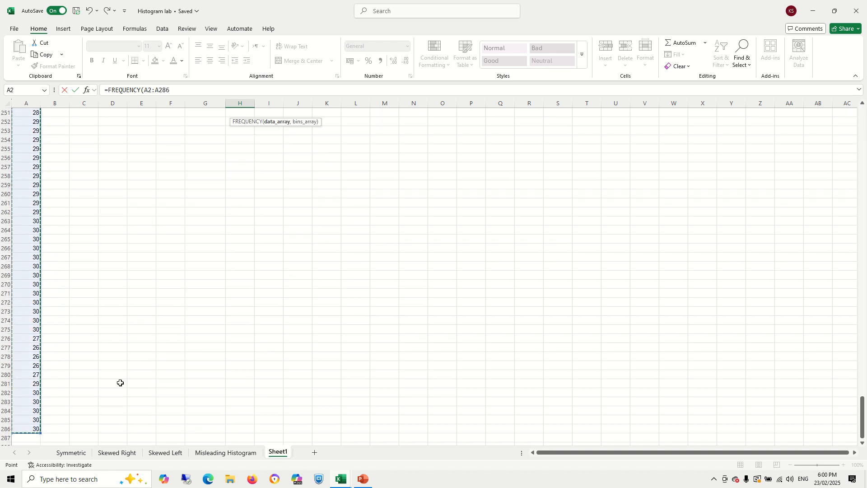
scroll(120, 381, up, 8)
scroll(121, 381, up, 20)
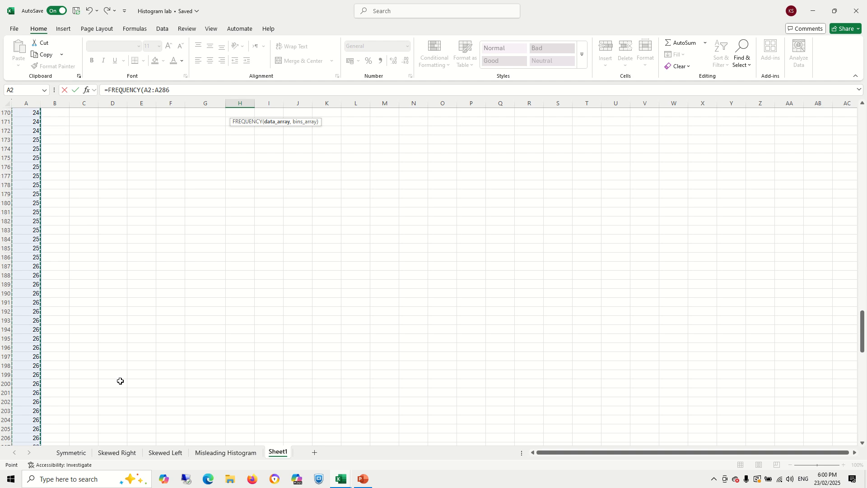
scroll(120, 381, up, 20)
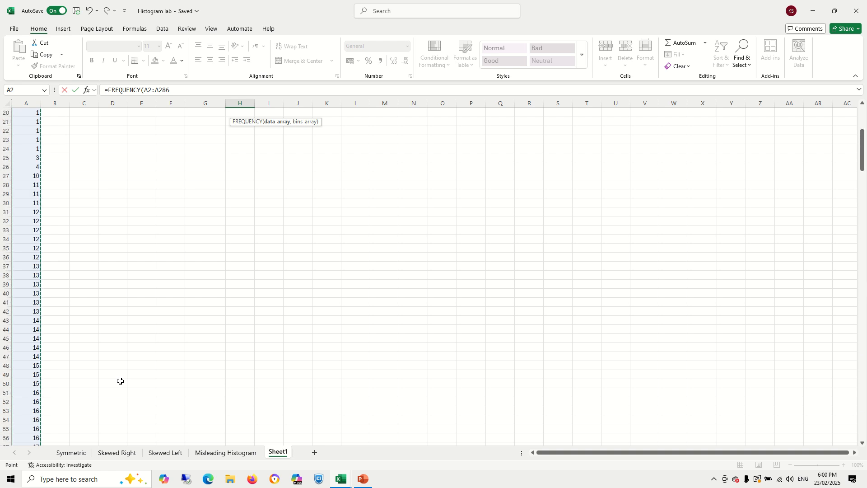
text(,)
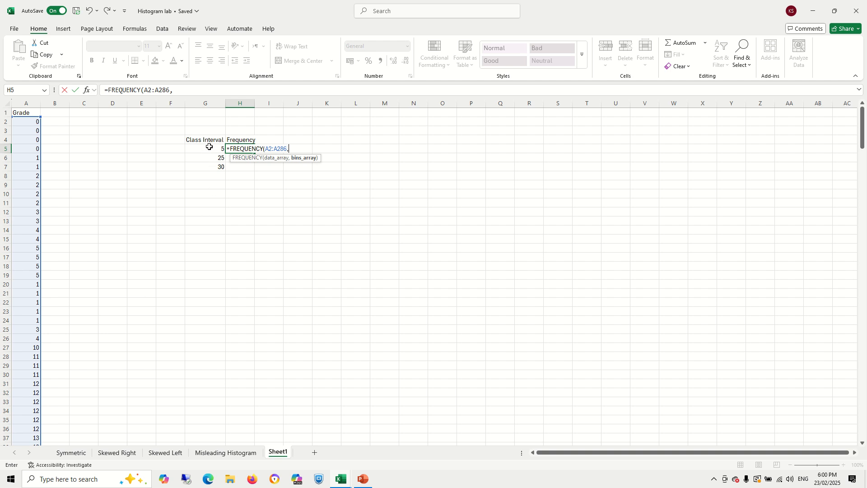
drag(210, 146, 218, 169)
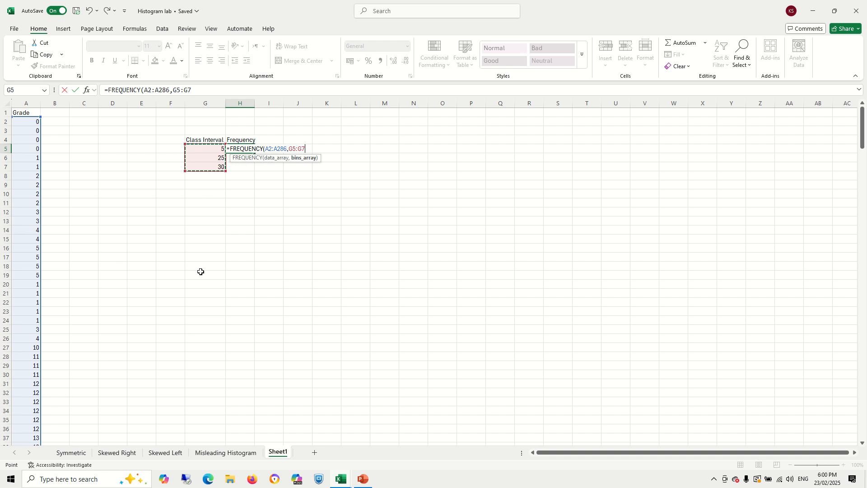
text())
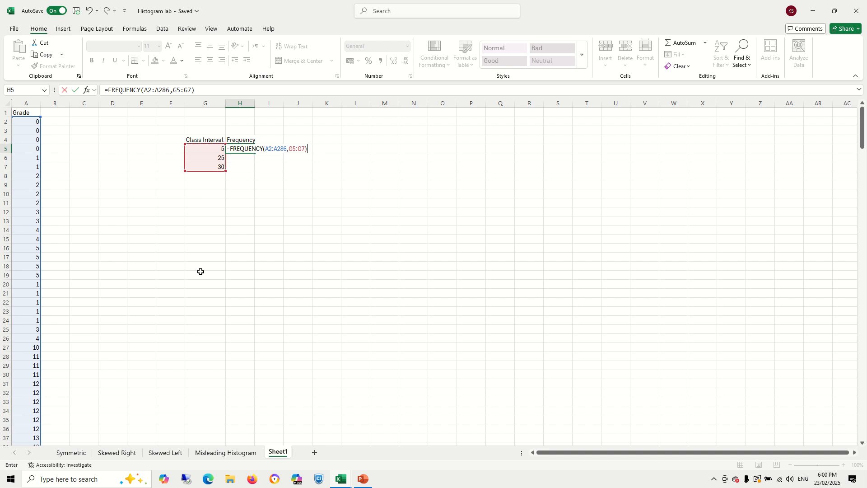
key(Return)
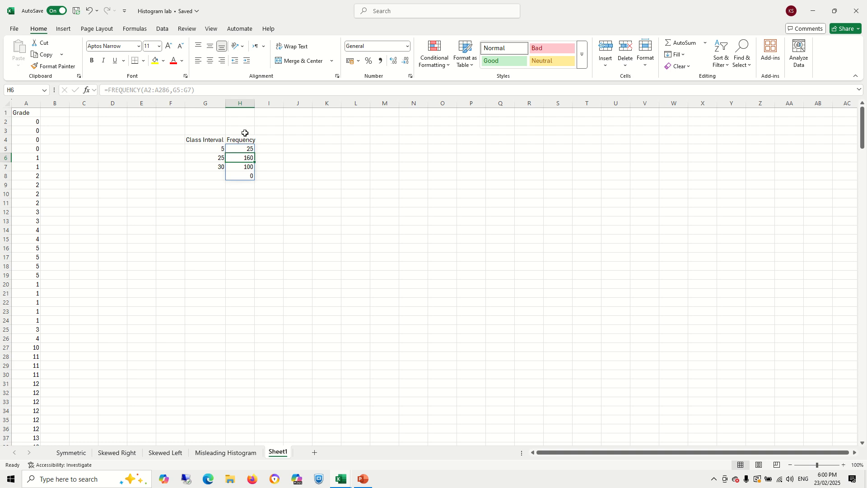
- Add short headers F above Frequency in H3 and CW in I3
click(199, 132)
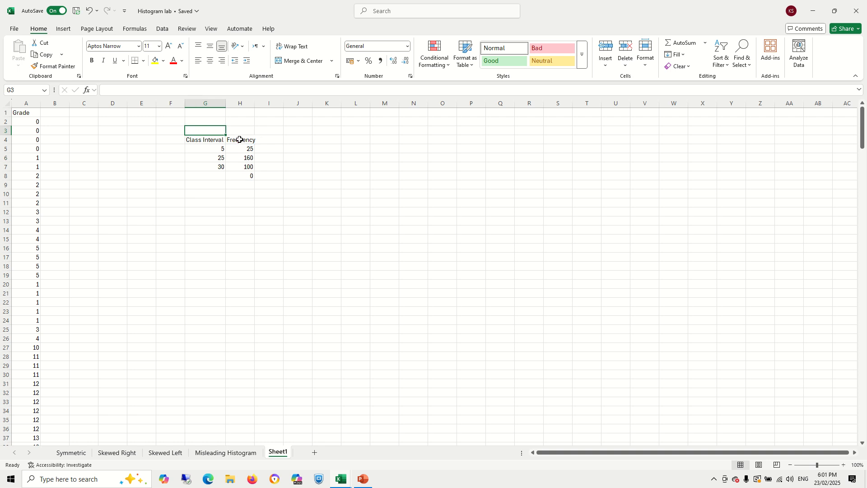
click(219, 140)
click(238, 140)
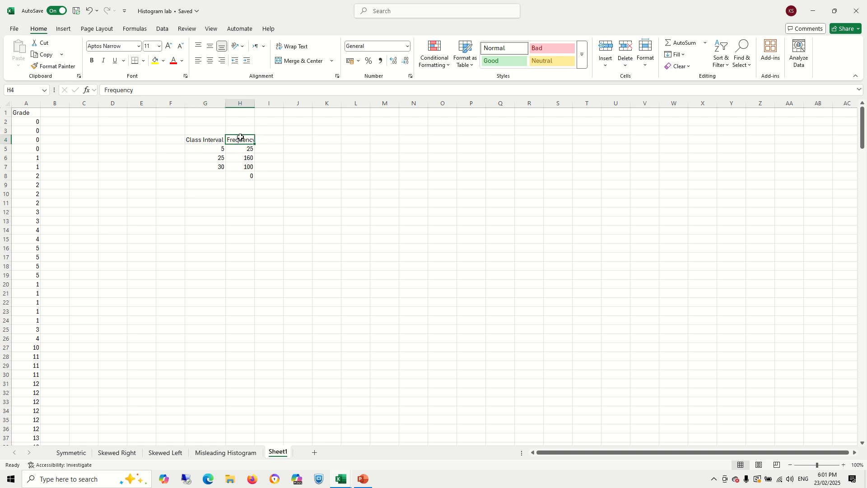
click(240, 131)
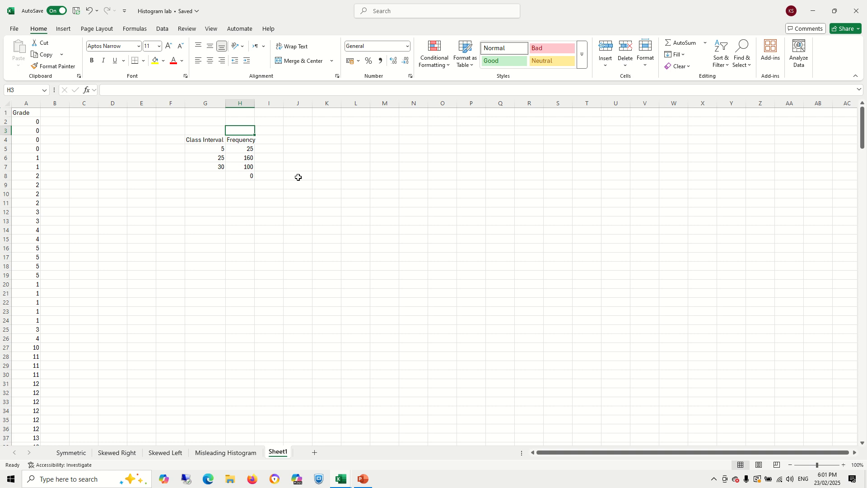
text(F)
key(Tab)
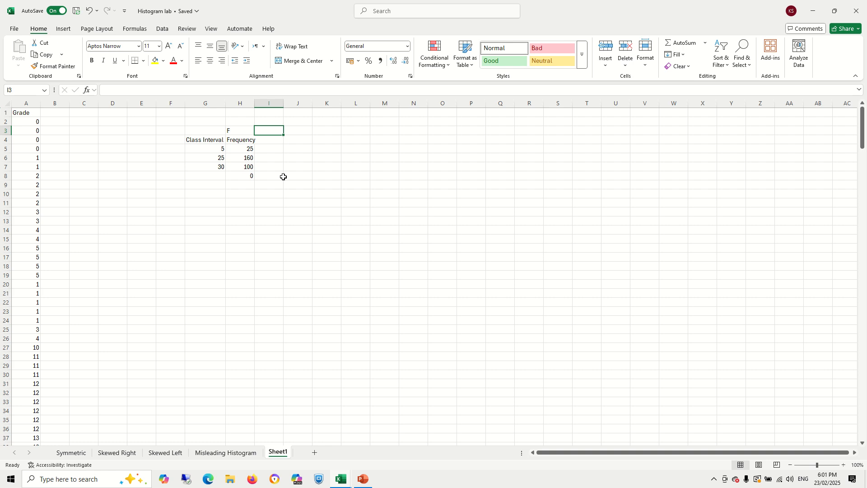
text(W)
key(BackSpace)
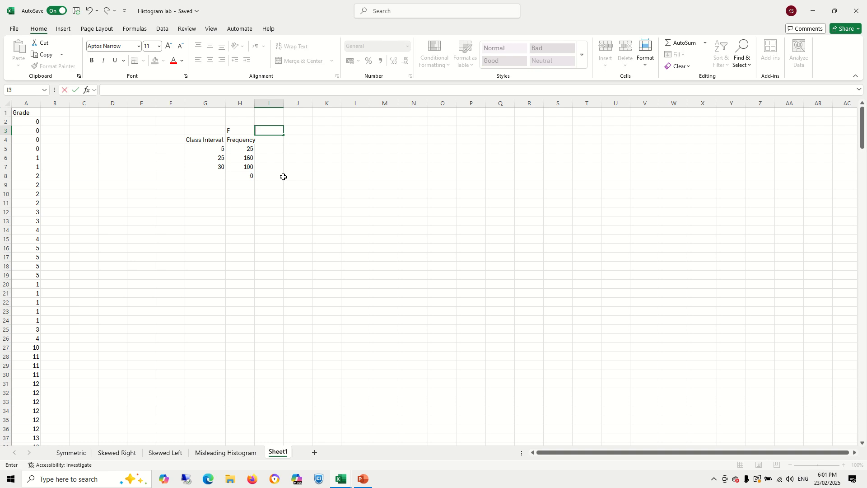
text(CW)
key(Return)
key(Down)
key(Down)
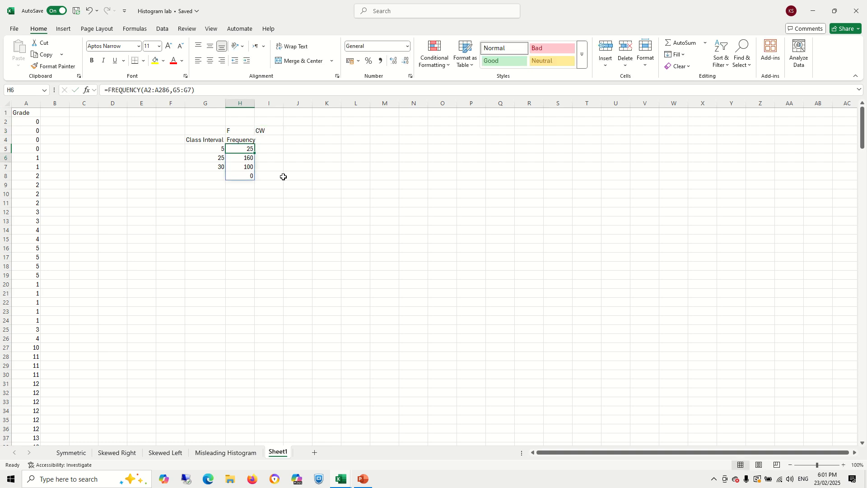
- Enter class widths 5, 20 and 5 in the CW column beside each interval
click(272, 150)
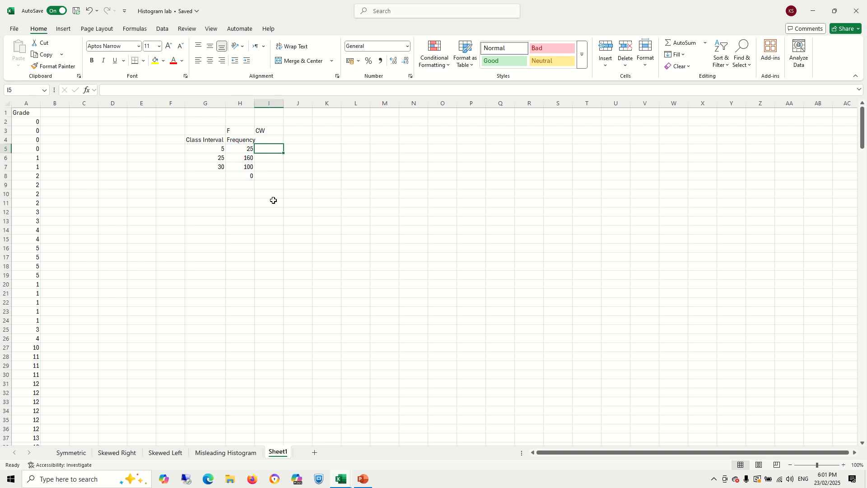
text(5)
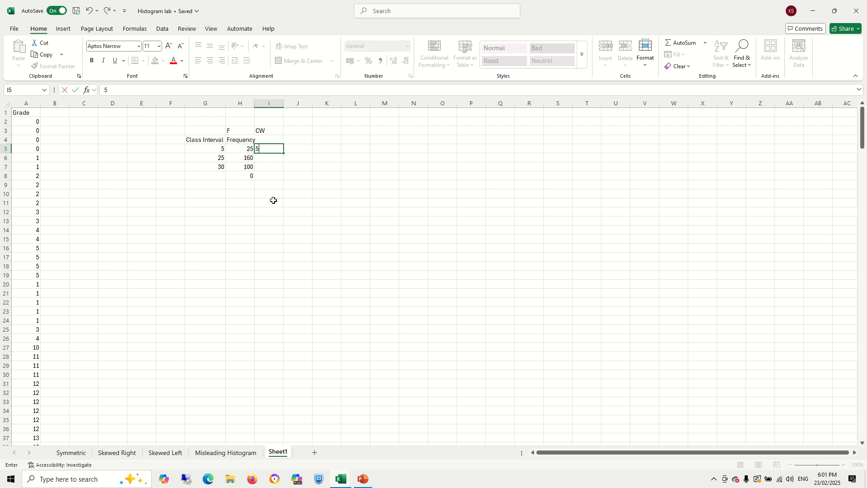
key(Return)
text(20)
key(Return)
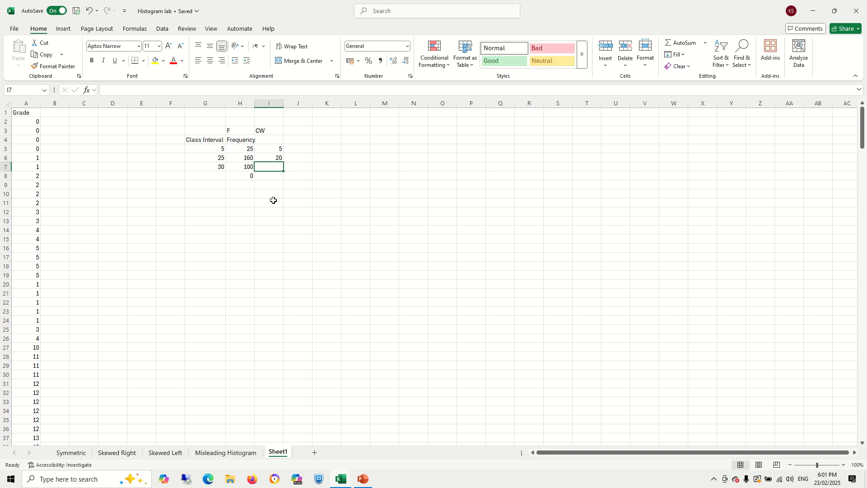
text(5)
key(Return)
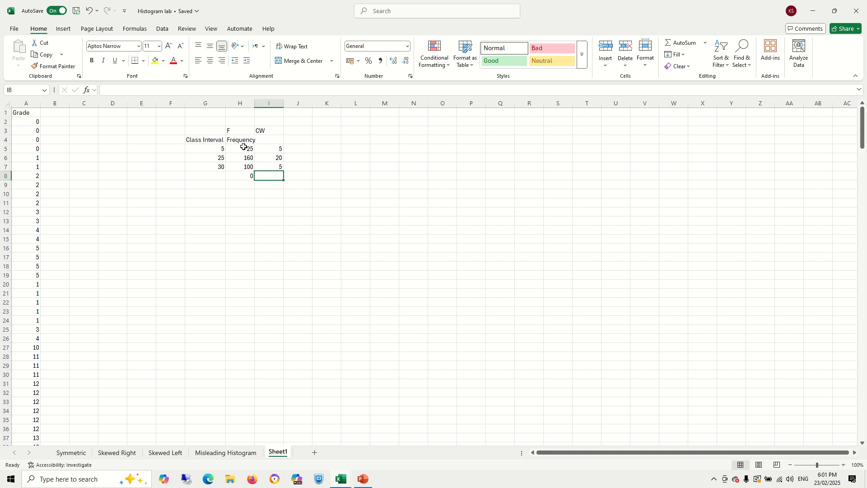
- Add an FD header in J3 and the note FD = F/CW in K3
click(268, 147)
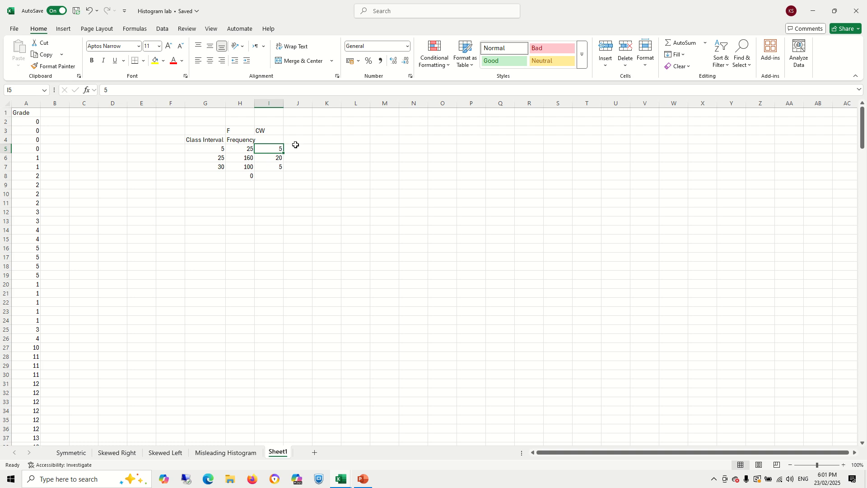
click(293, 130)
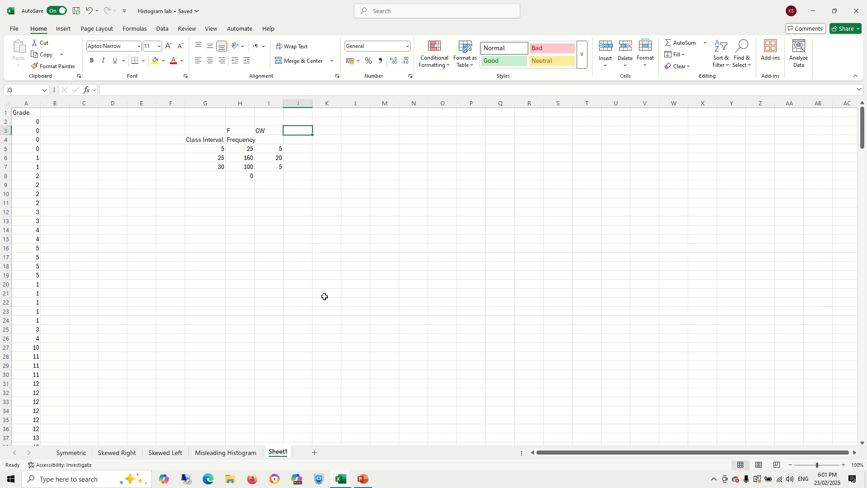
text(F)
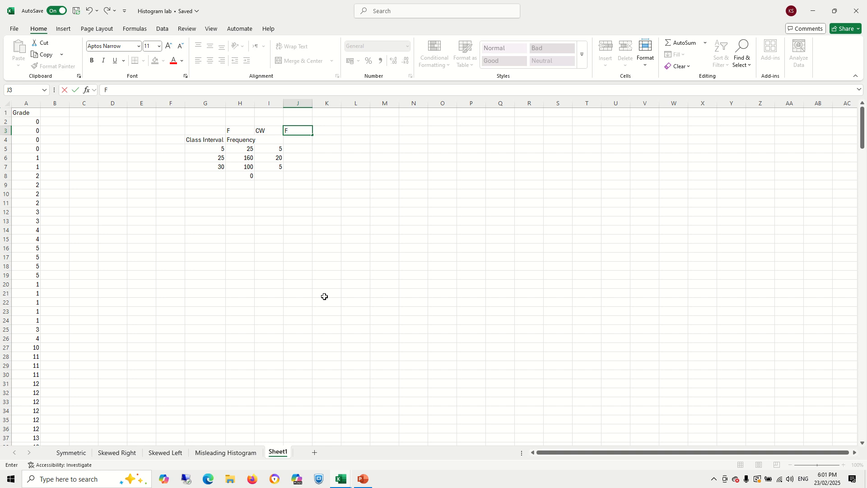
text(D)
key(Tab)
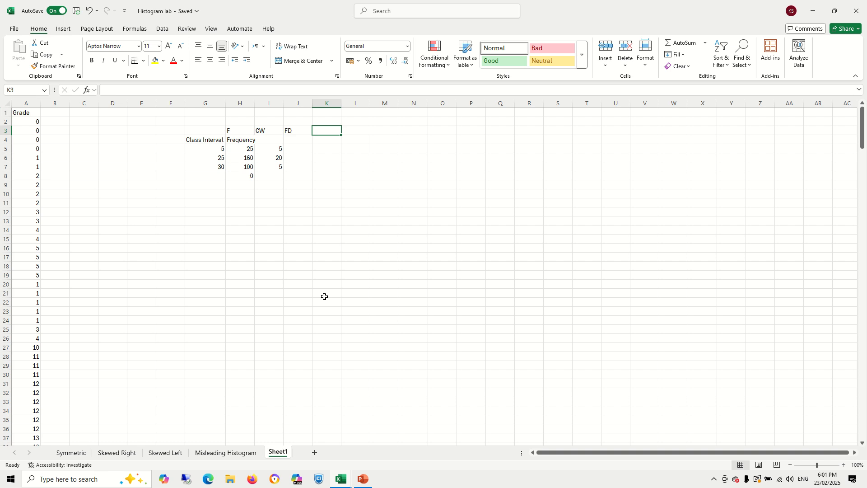
text(FD = F)
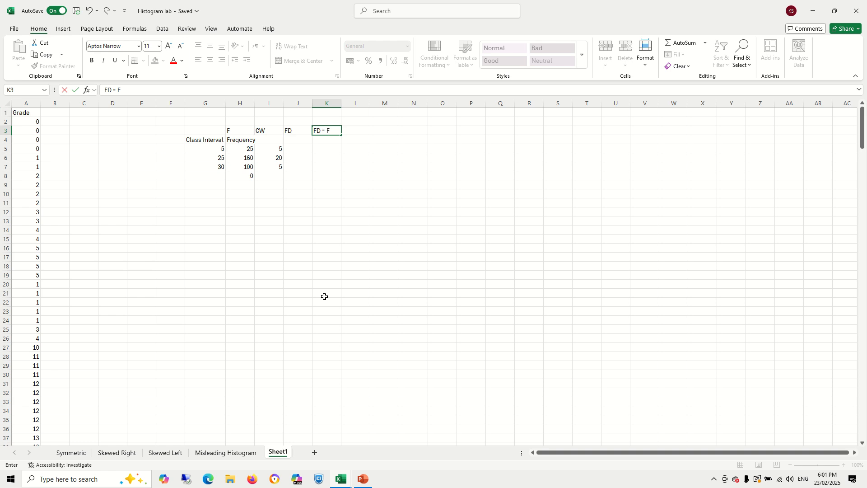
text(/CW)
key(Return)
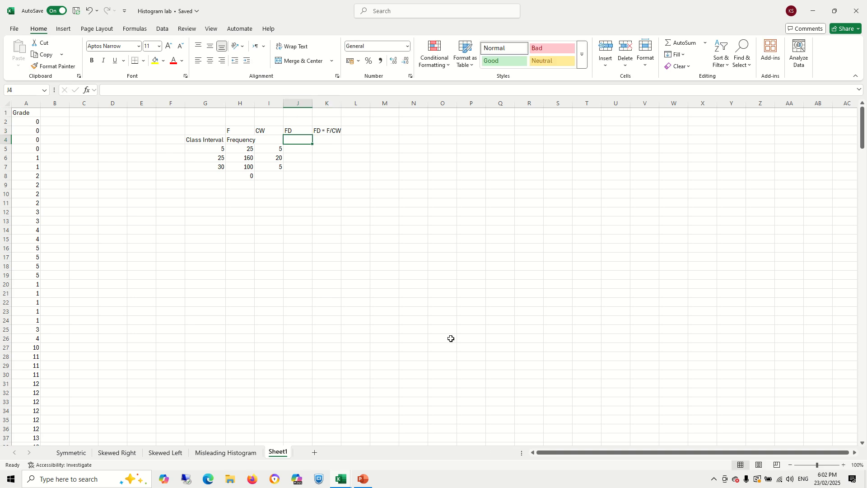
click(294, 148)
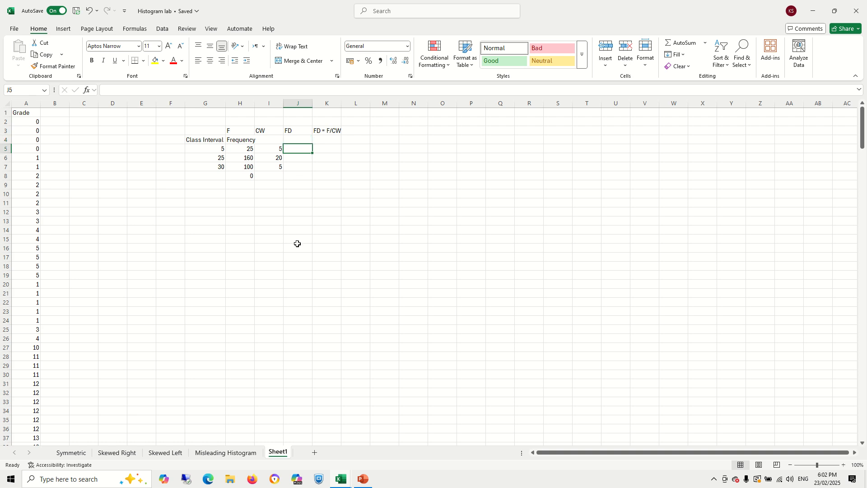
- Calculate the frequency density in J5 with the formula =H5/I5
text(=)
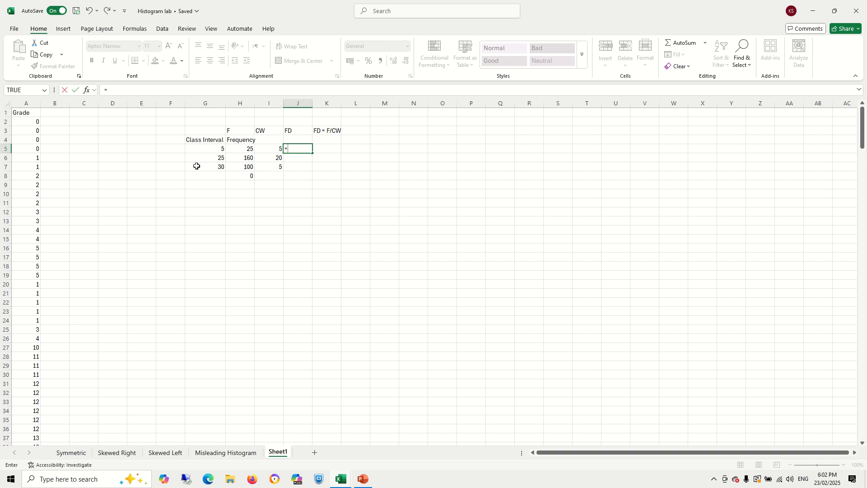
click(243, 149)
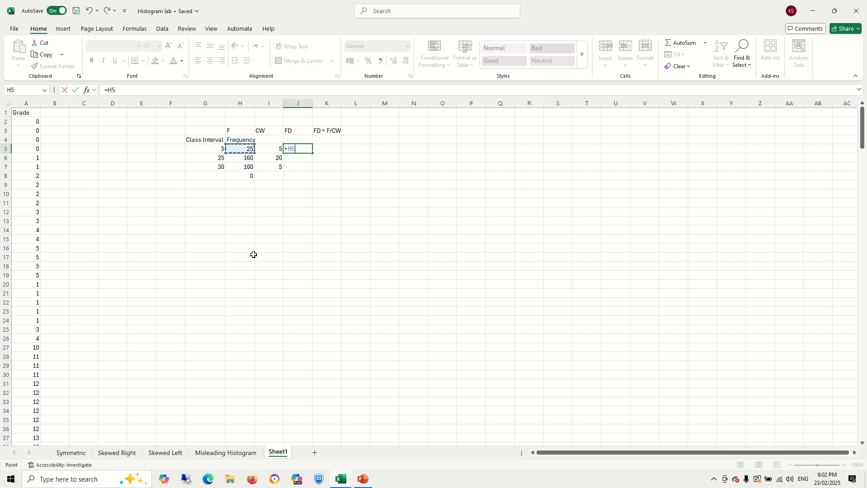
text(/)
click(273, 150)
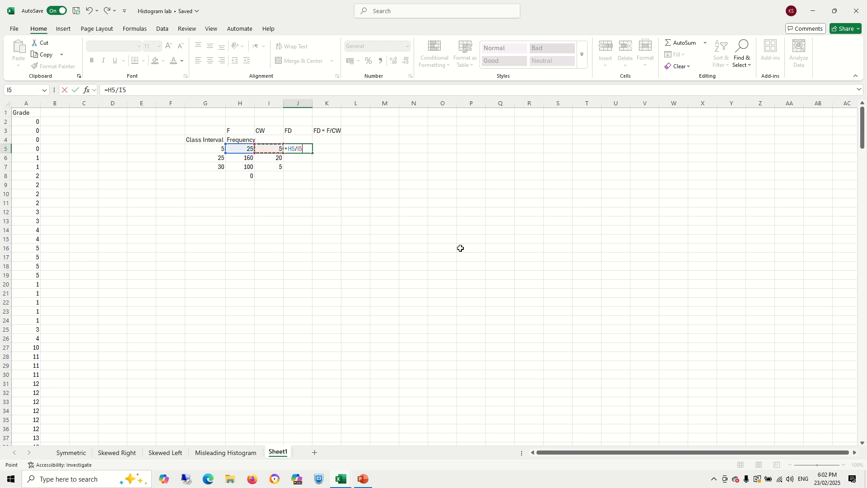
key(Return)
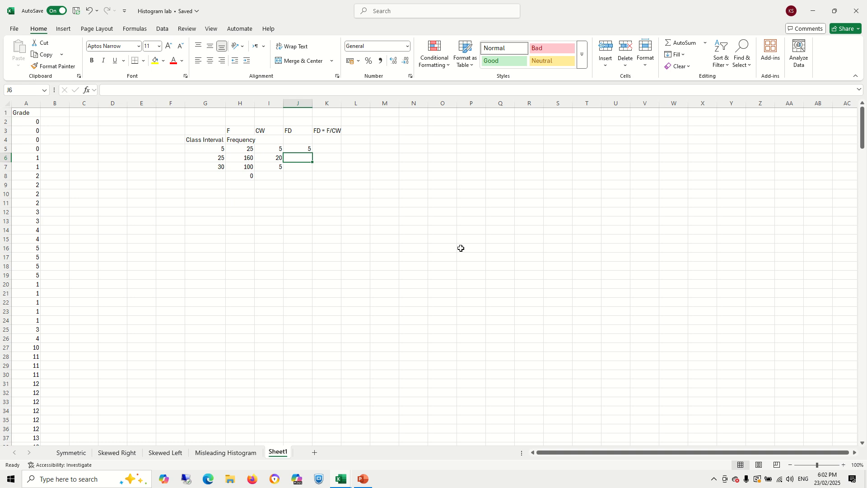
- Fill the FD formula down to J7 and make the FD values bold
click(298, 149)
drag(312, 153, 313, 171)
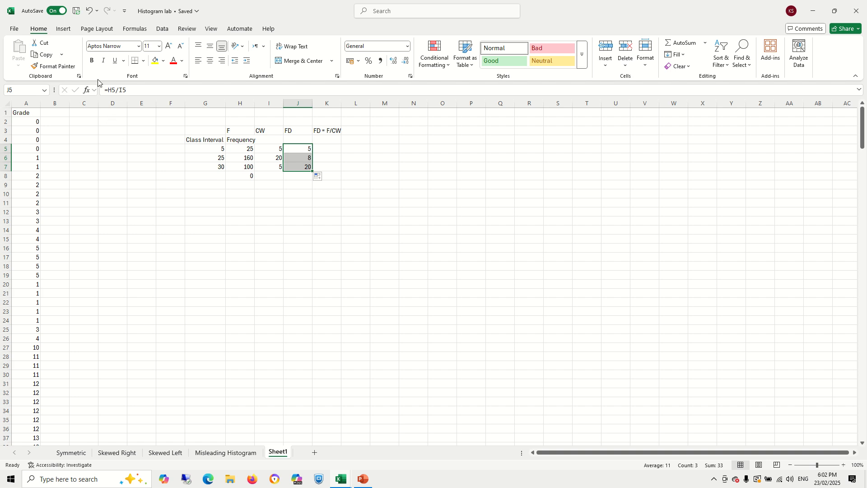
click(91, 60)
click(293, 131)
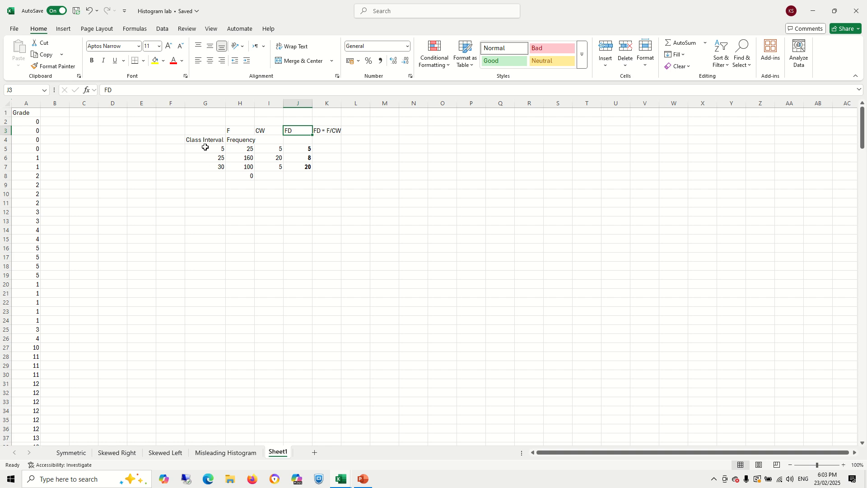
- Insert a markers-only scatter chart of the class intervals G5:G7 against FD J5:J7, placed and enlarged below the table
drag(206, 147, 206, 167)
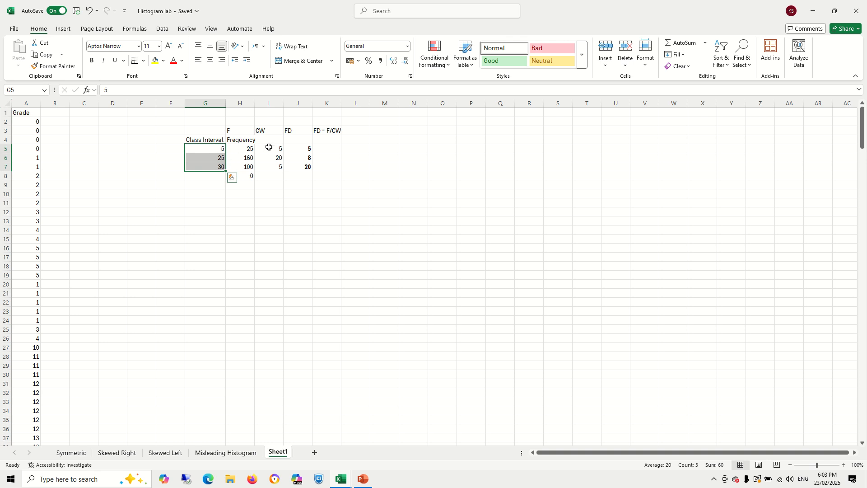
ctrl+drag(269, 147, 271, 167)
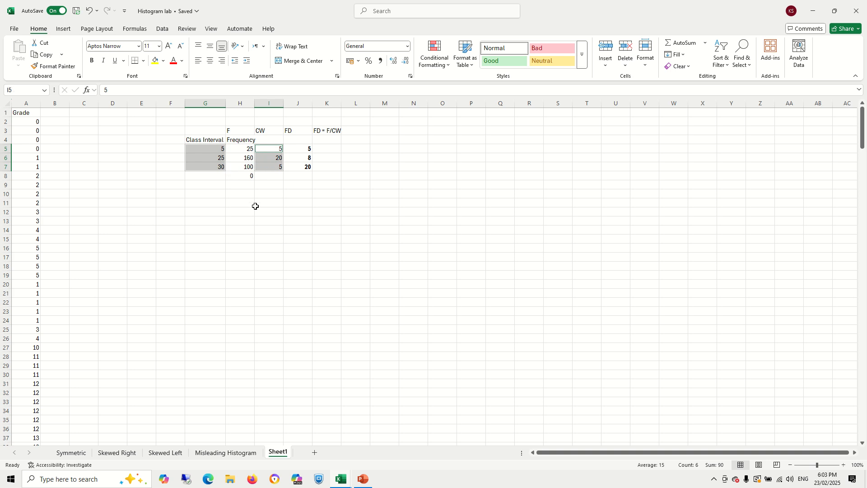
ctrl+drag(274, 148, 300, 169)
ctrl+click(298, 147)
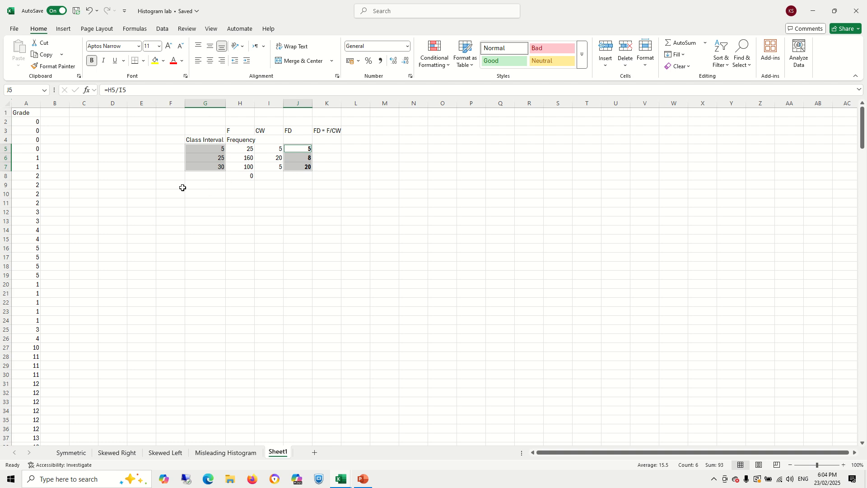
click(63, 29)
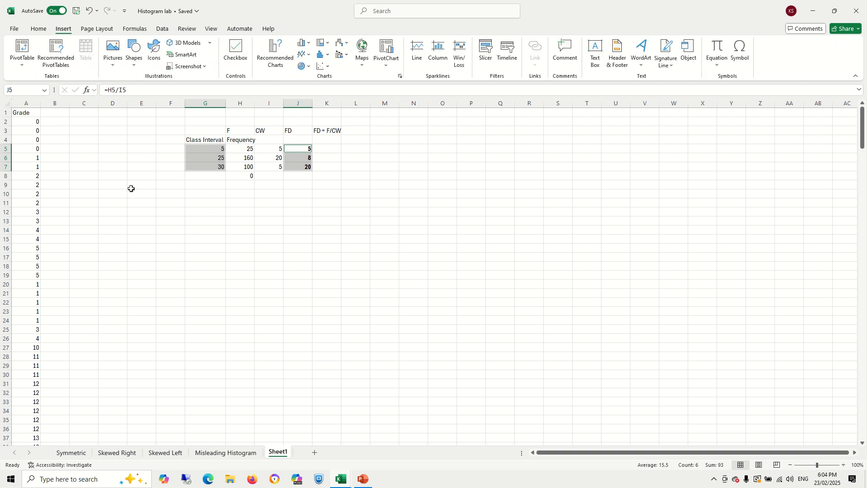
click(320, 69)
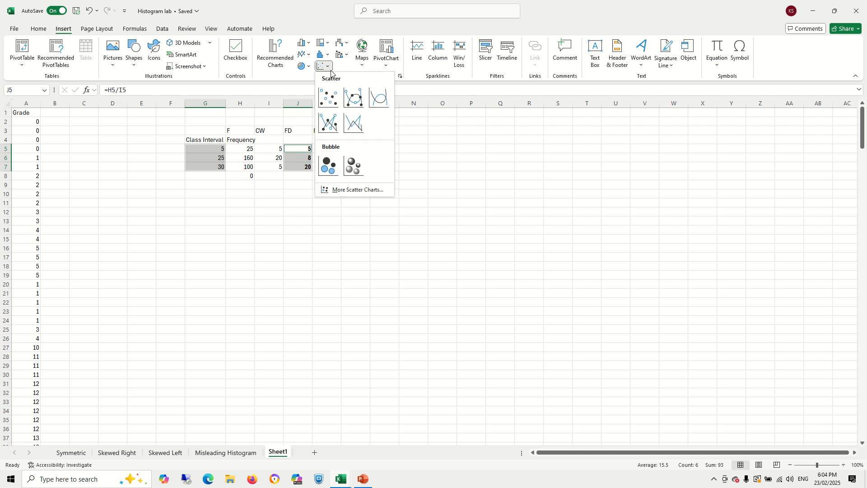
click(331, 99)
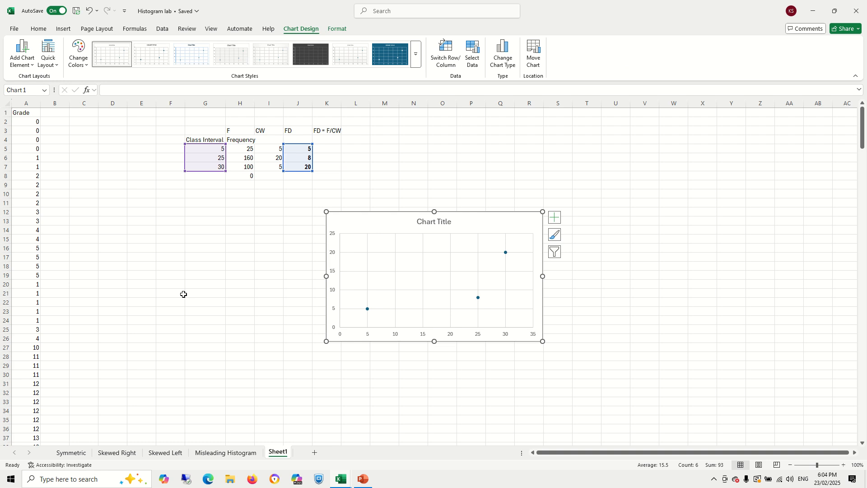
drag(462, 223, 290, 193)
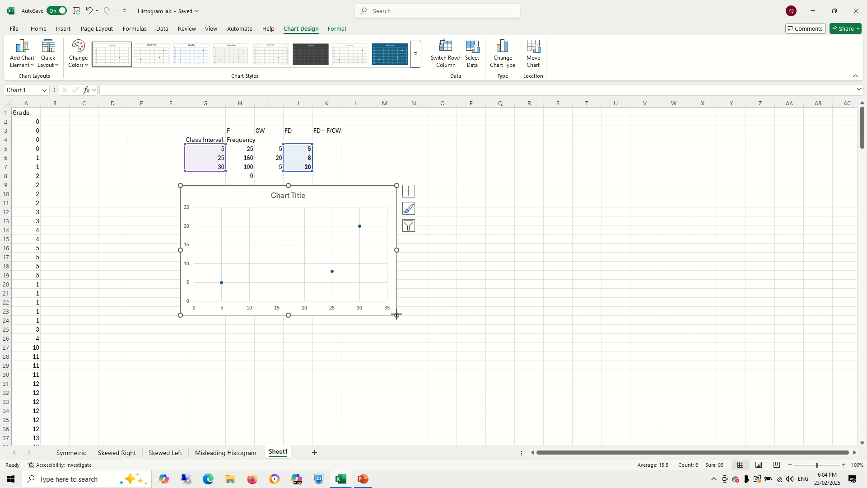
drag(397, 314, 542, 419)
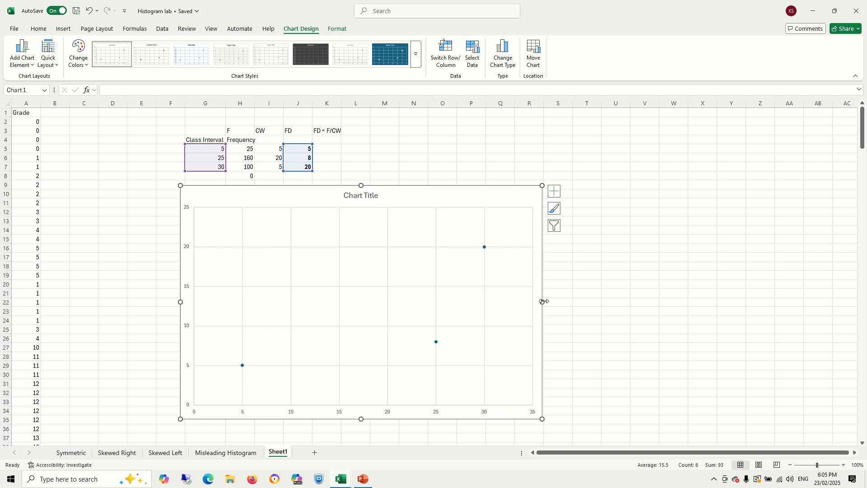
- Hide the data series markers by setting their border to no line and their fill to no fill
click(485, 248)
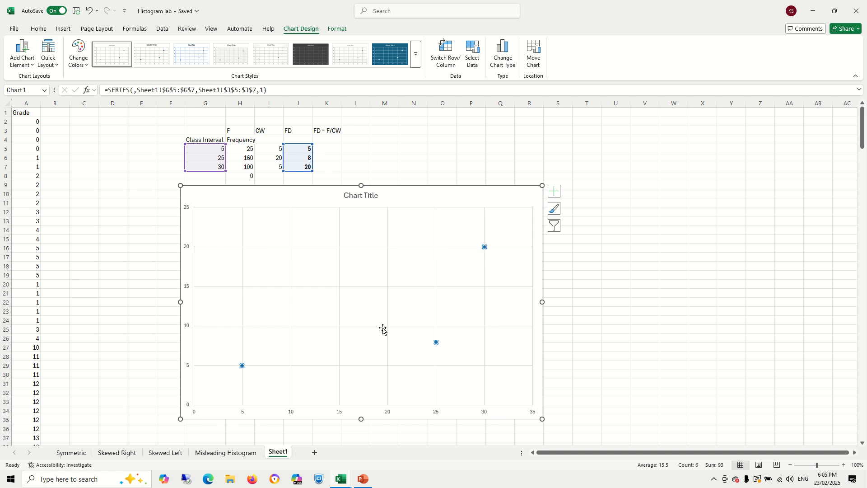
right_click(485, 248)
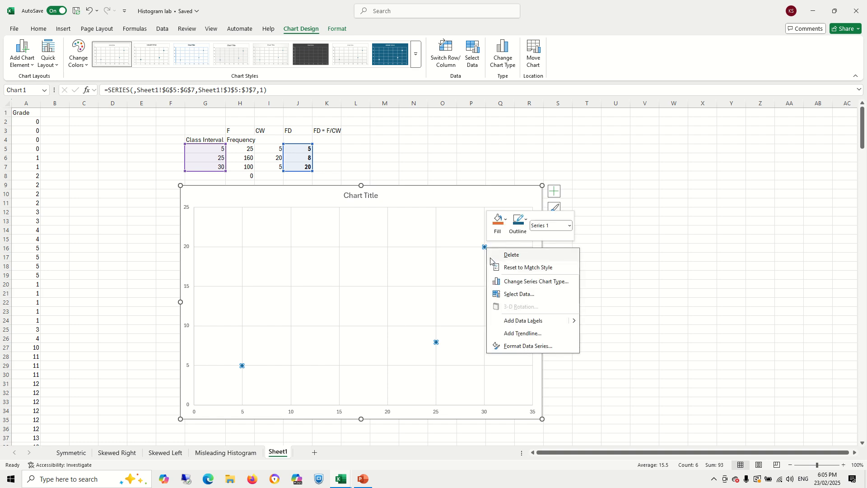
click(517, 348)
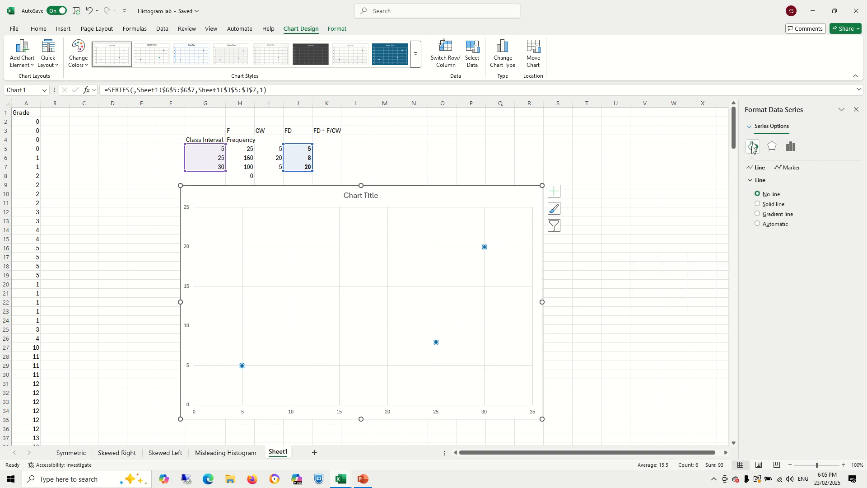
click(788, 171)
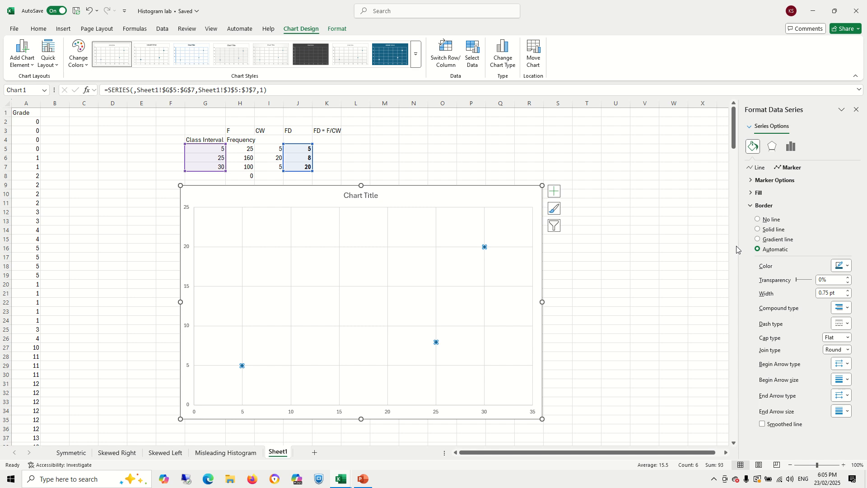
click(758, 220)
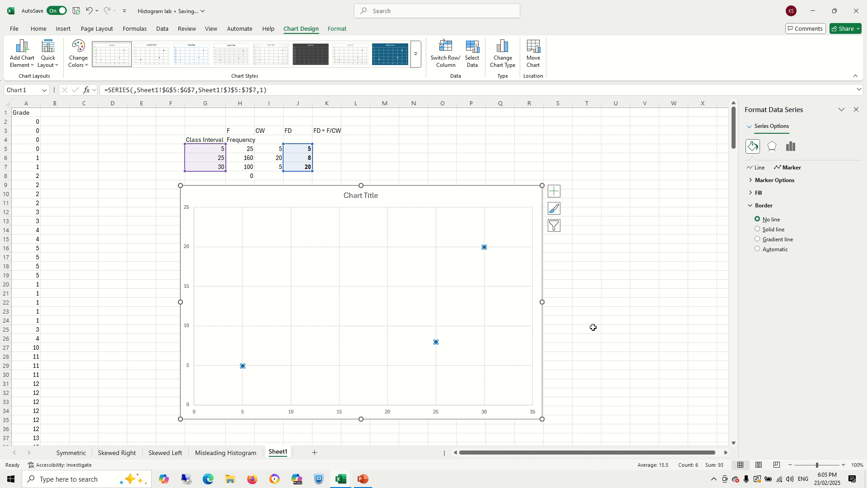
click(593, 328)
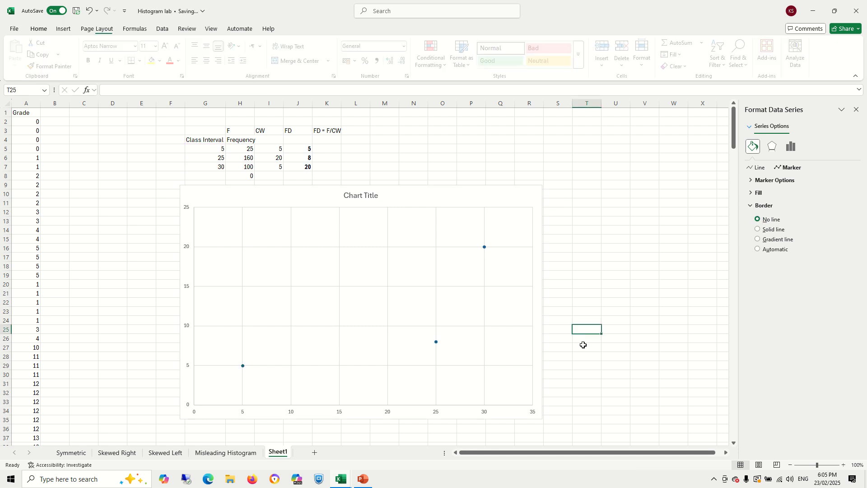
click(485, 247)
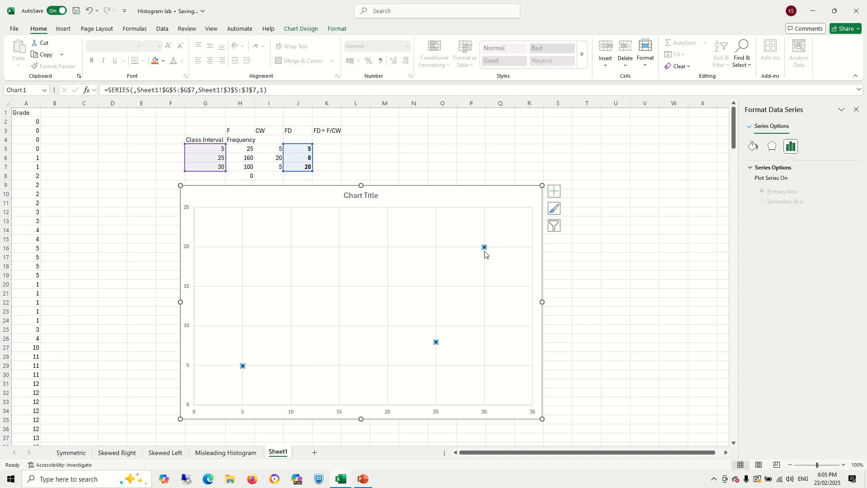
click(752, 147)
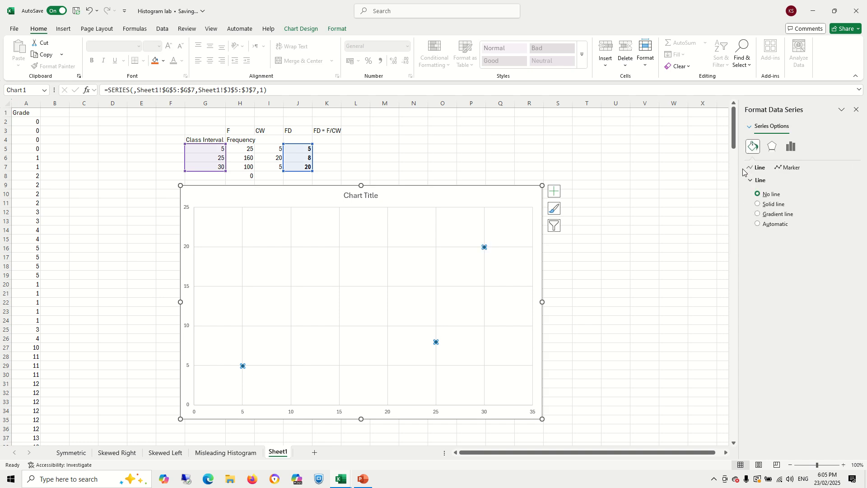
click(791, 168)
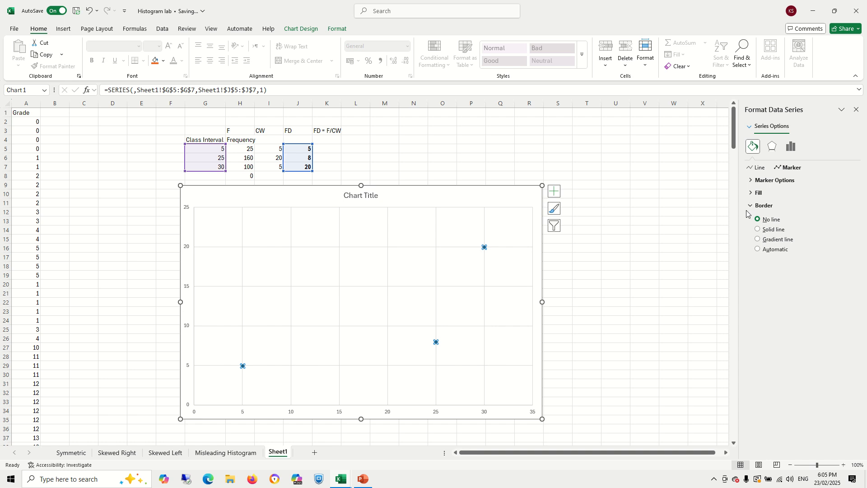
click(753, 193)
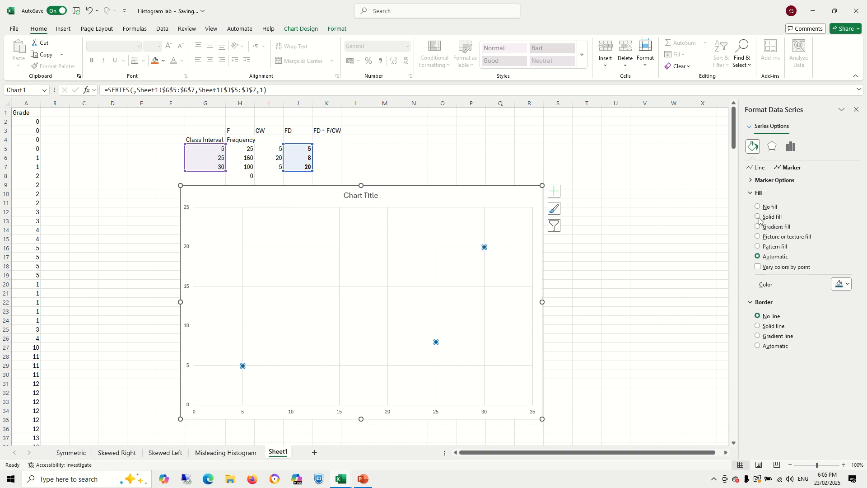
click(758, 206)
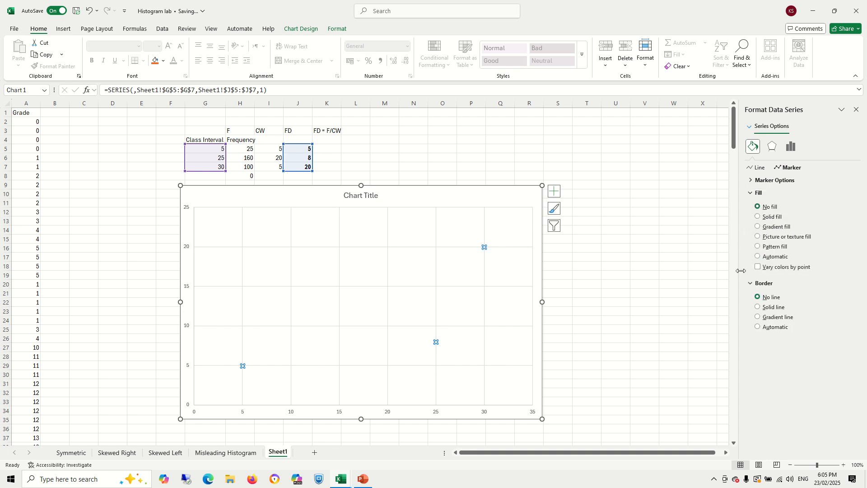
click(690, 324)
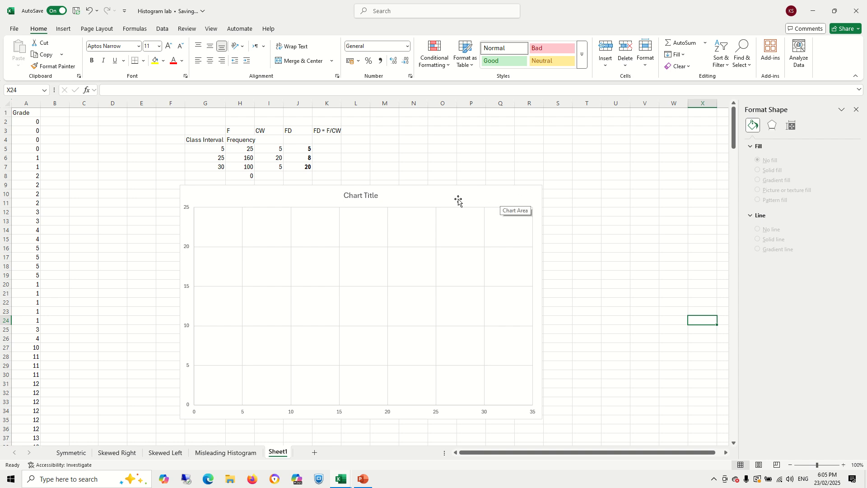
- Title the chart Histogram for Unequal Intervals
click(374, 197)
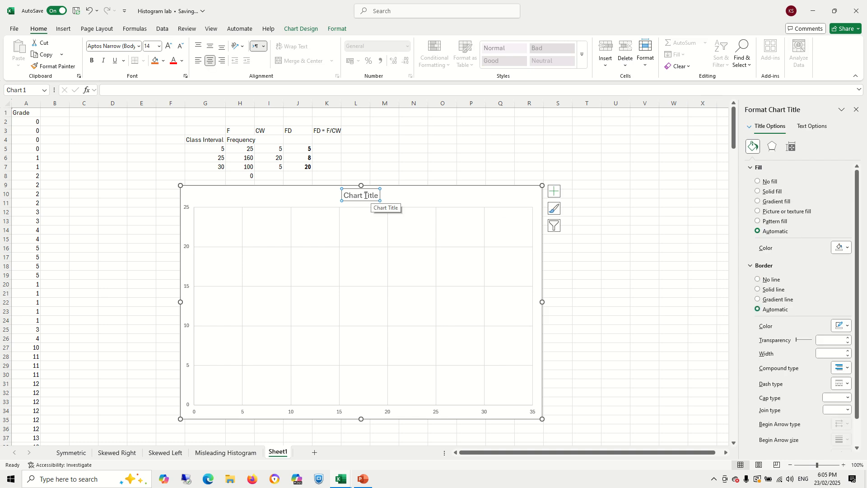
triple_click(370, 196)
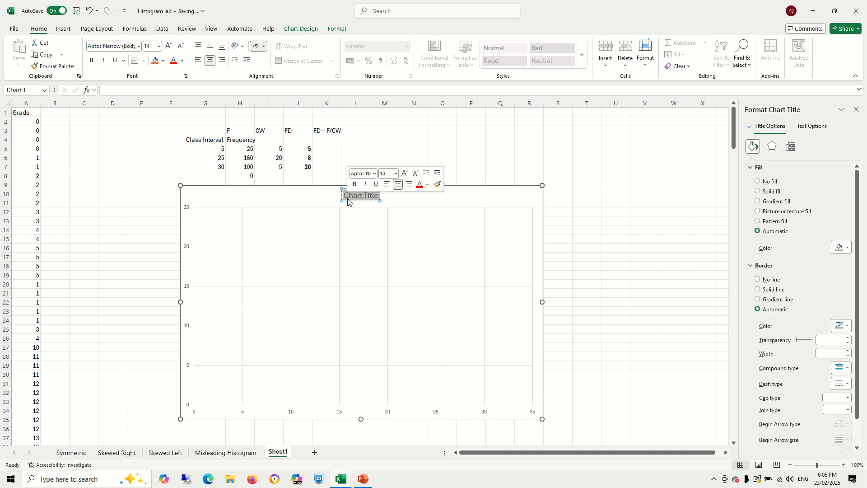
text(His)
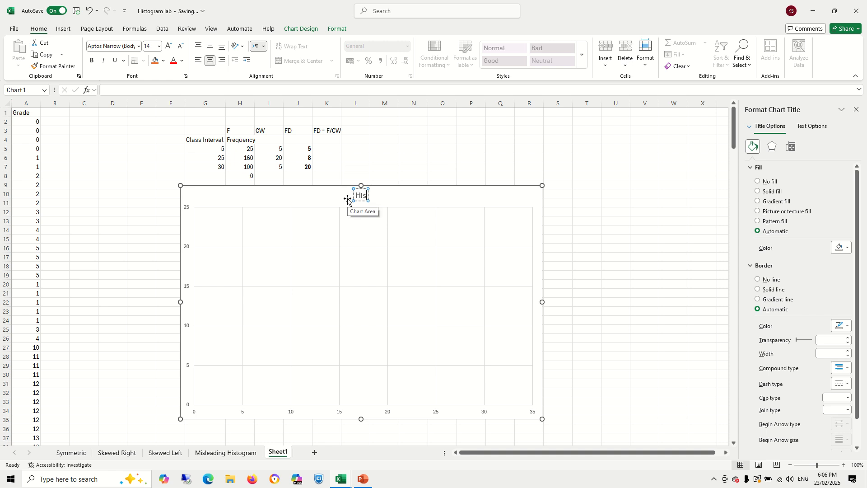
text(togram)
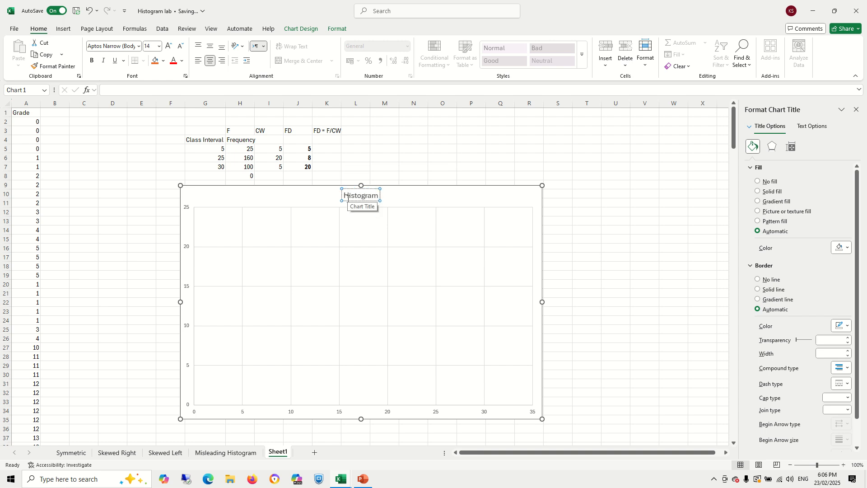
text( for Unequ)
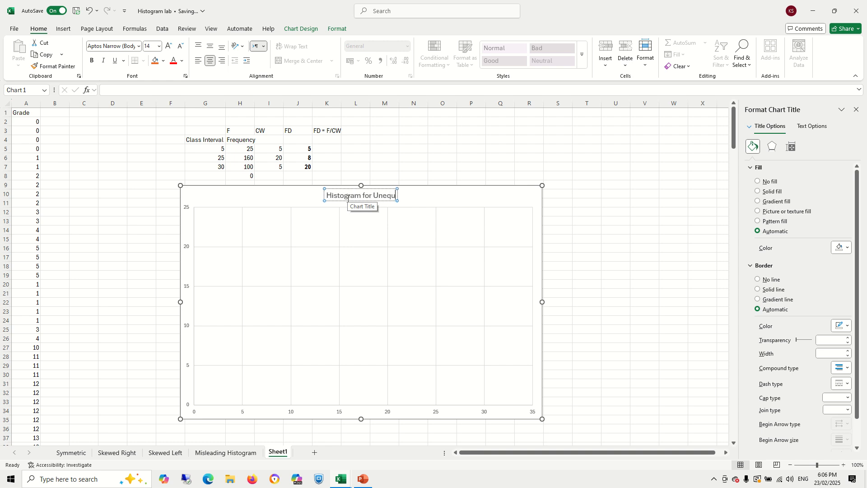
text(al Intervals)
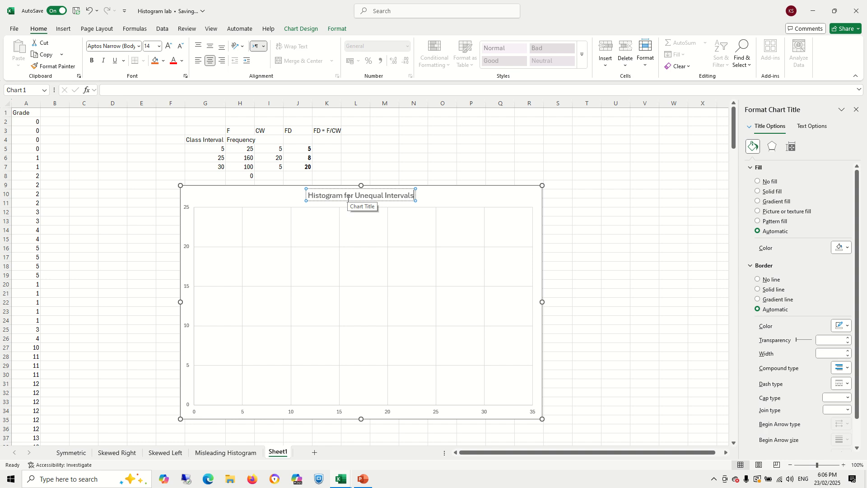
click(456, 198)
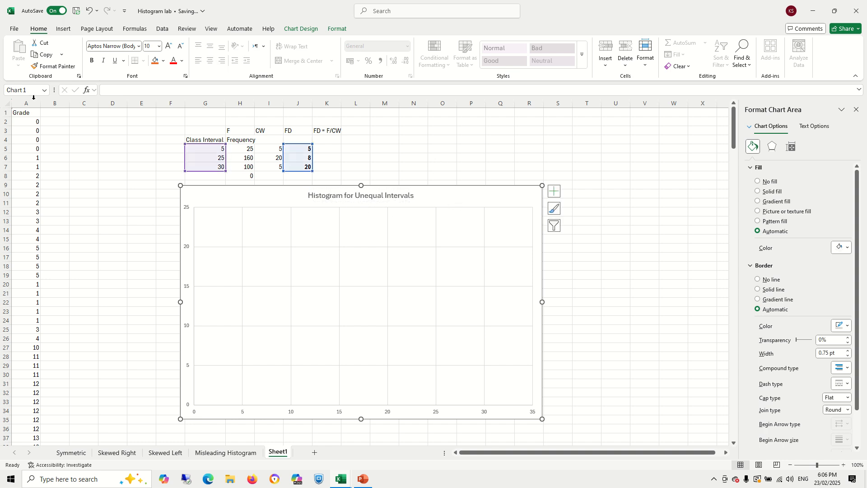
- Draw a rectangle on the chart spanning 0 to 5 on the horizontal axis, about 5 units tall
click(63, 29)
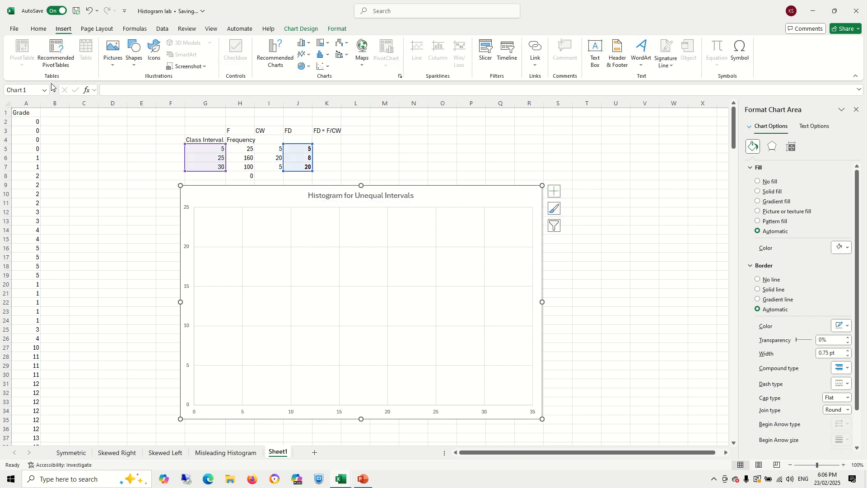
click(134, 63)
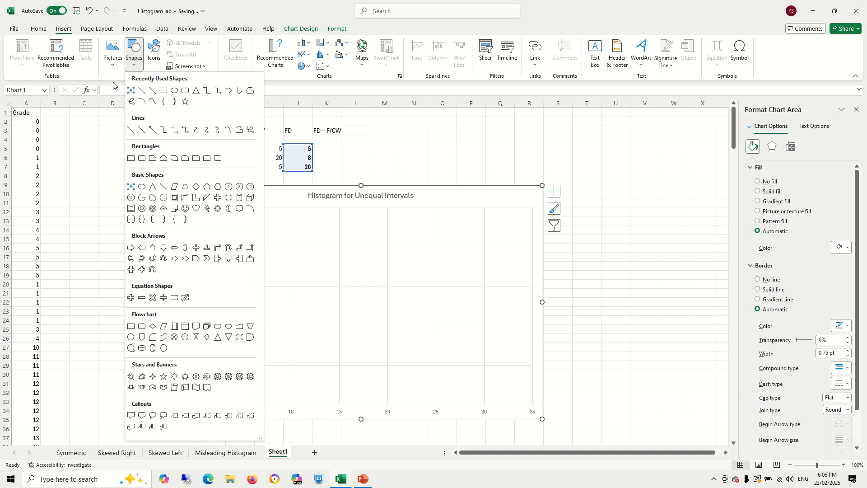
click(164, 91)
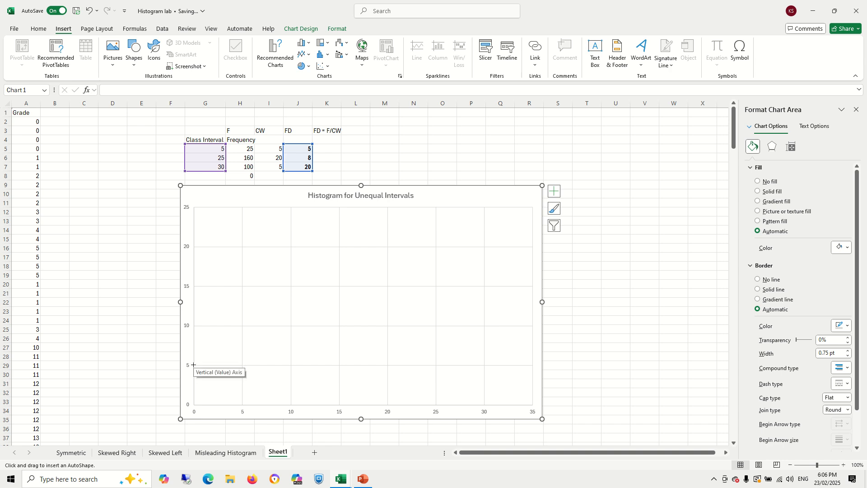
mouse_move(193, 365)
mouse_down()
mouse_move(238, 365)
mouse_move(242, 406)
mouse_up()
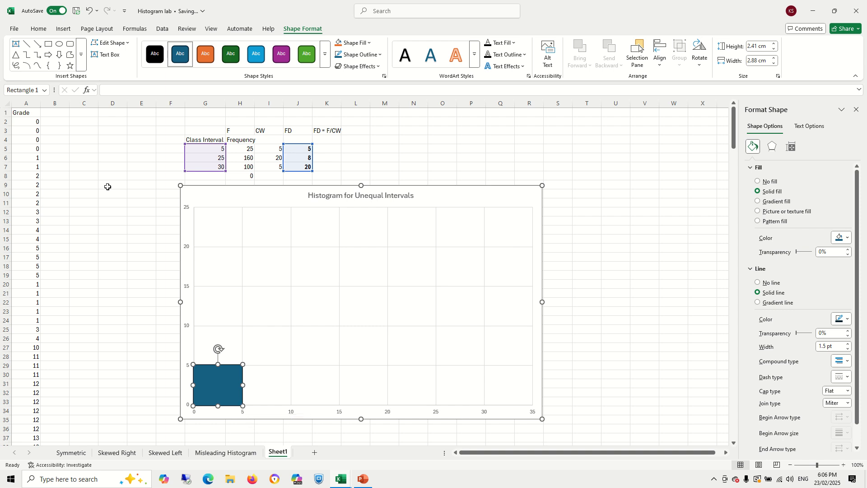
- Draw a second rectangle starting at 5 on the horizontal axis, about 9 units tall
click(64, 30)
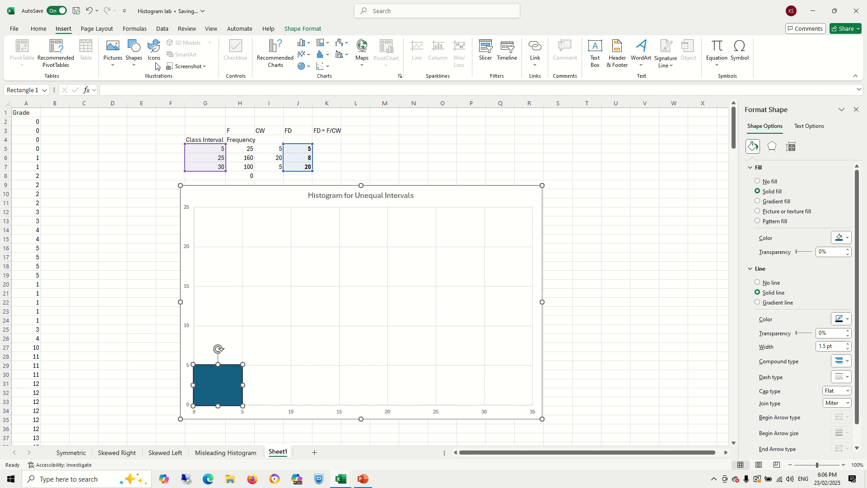
click(134, 50)
click(136, 159)
drag(244, 406, 281, 334)
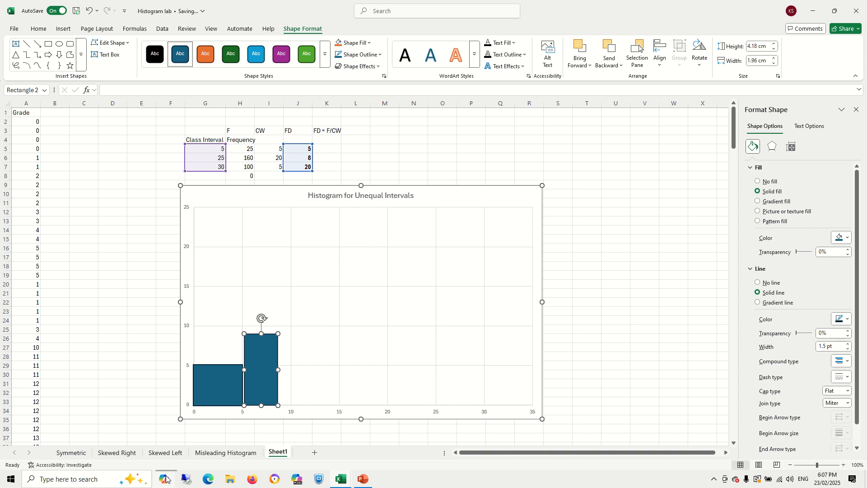
- Set the vertical axis major unit to 1
click(187, 329)
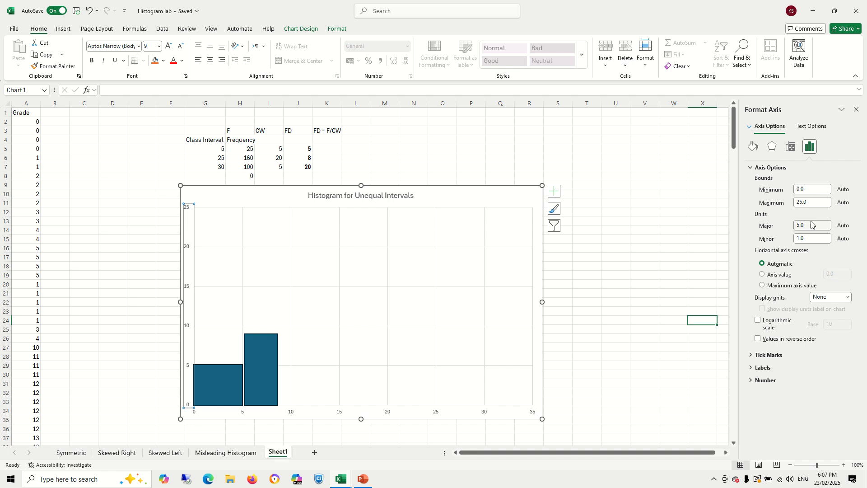
drag(813, 225, 782, 231)
text(1)
key(Tab)
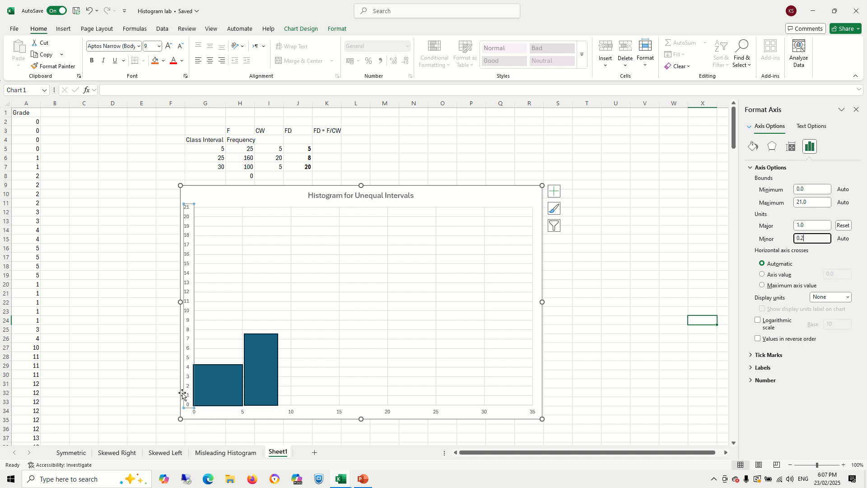
- Resize the first rectangle so its top sits at 5 on the vertical axis
click(202, 378)
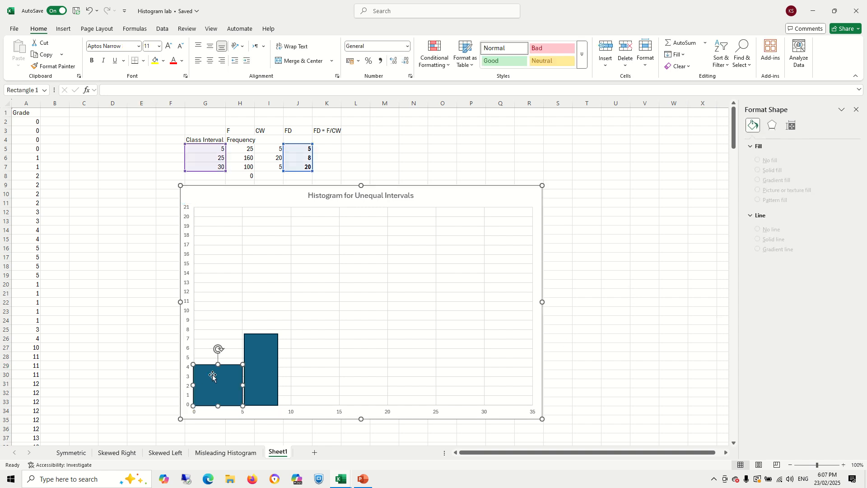
drag(219, 364, 260, 361)
click(261, 361)
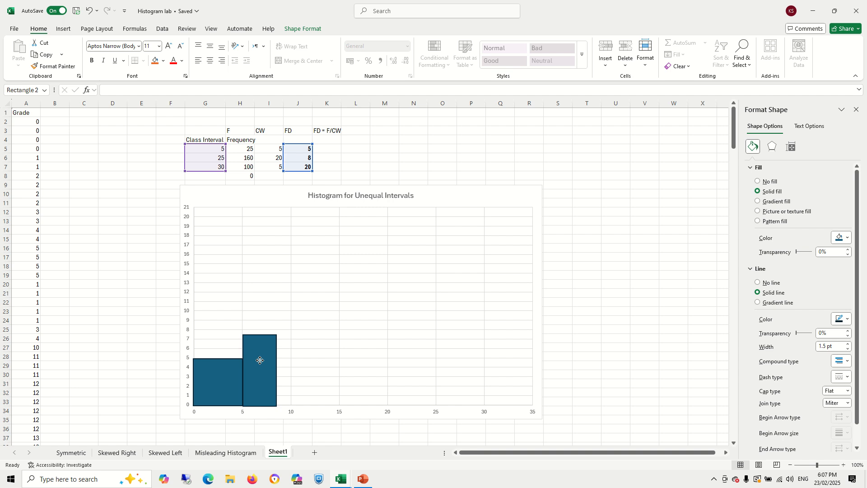
drag(260, 361, 260, 360)
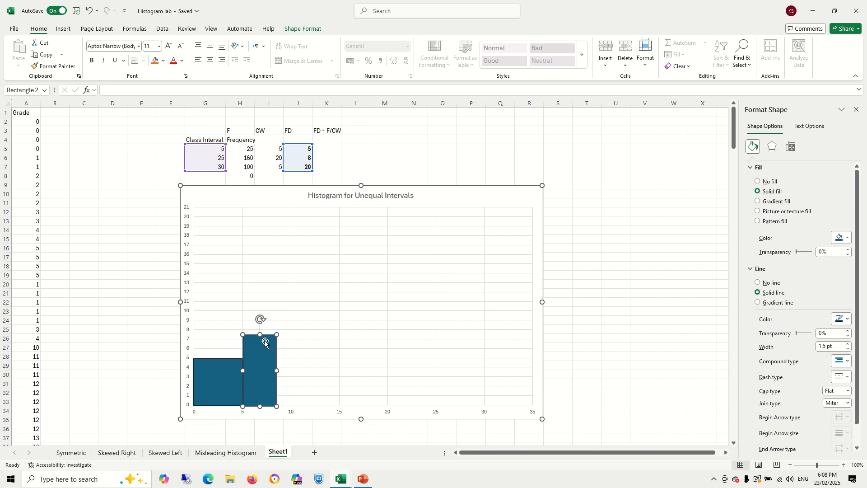
- Resize the second rectangle to a height of 8 and stretch it to span 5 to 25
drag(261, 334, 261, 330)
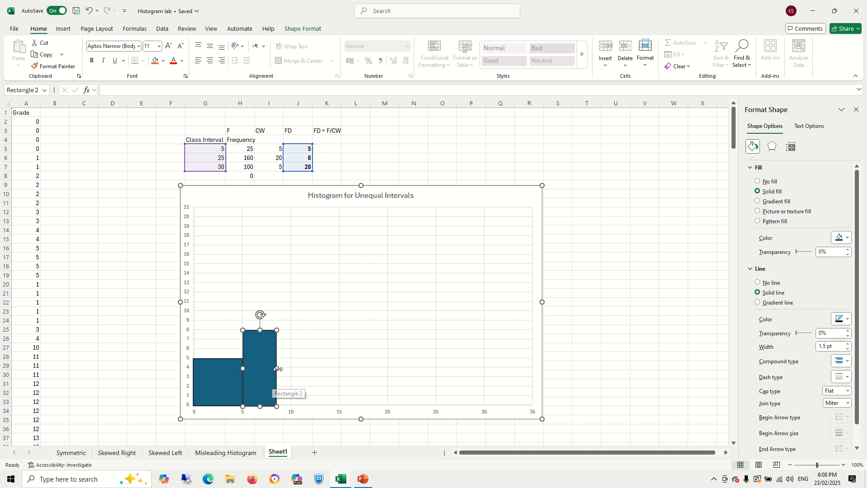
drag(277, 368, 438, 364)
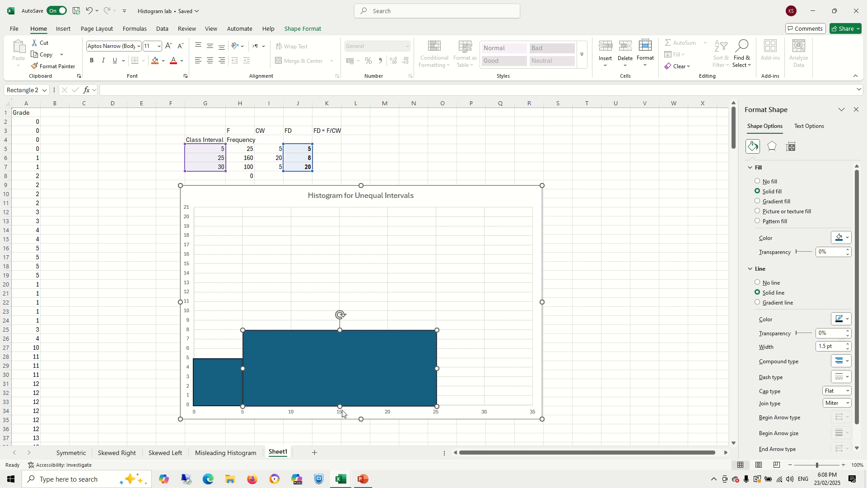
click(337, 437)
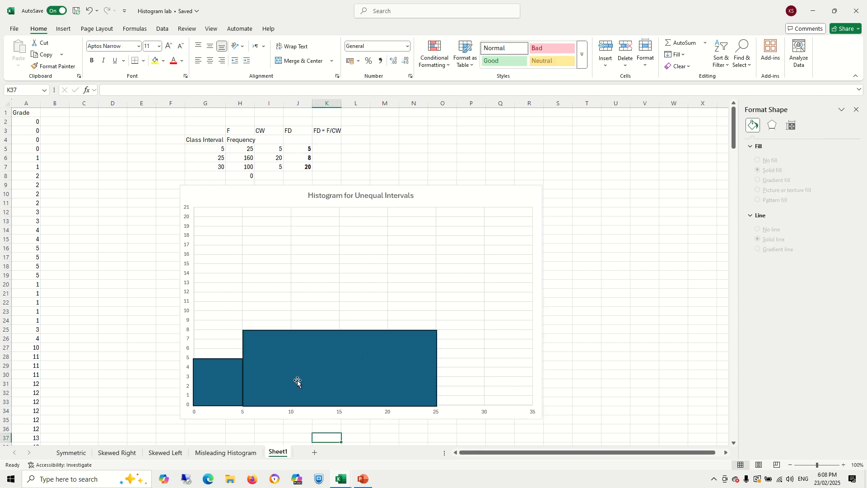
- Draw a third rectangle spanning 25 to 30 on the horizontal axis with a height of 20
click(63, 29)
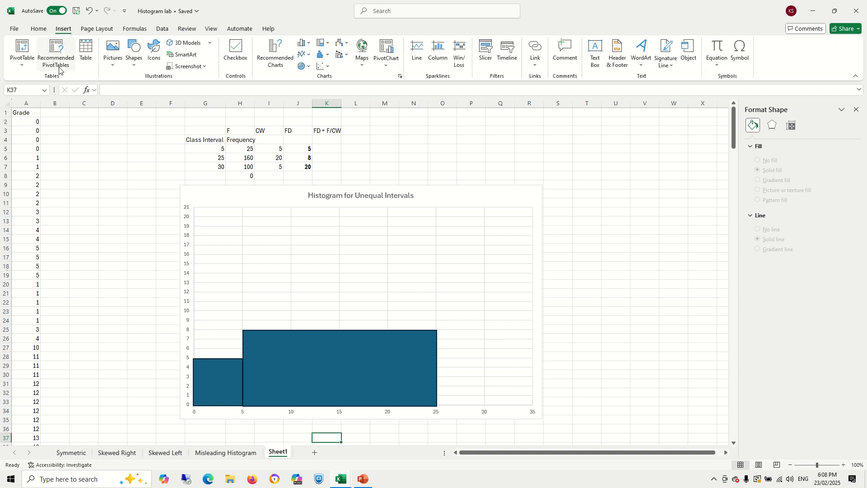
click(132, 63)
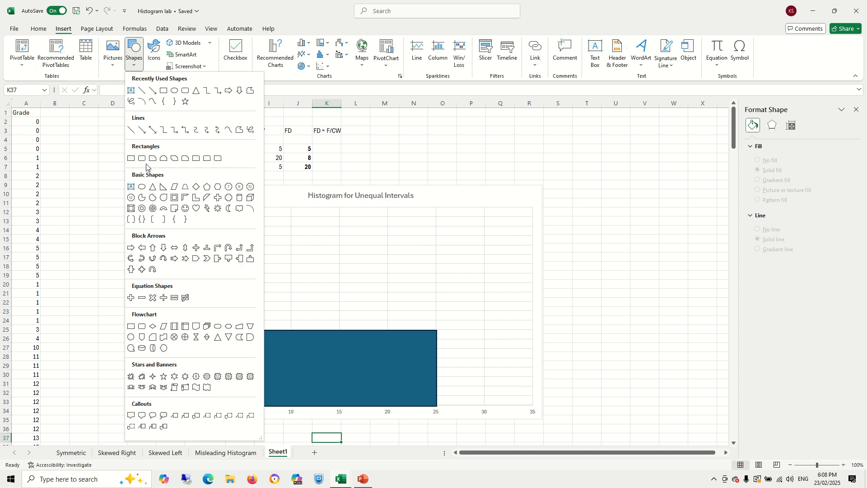
click(131, 158)
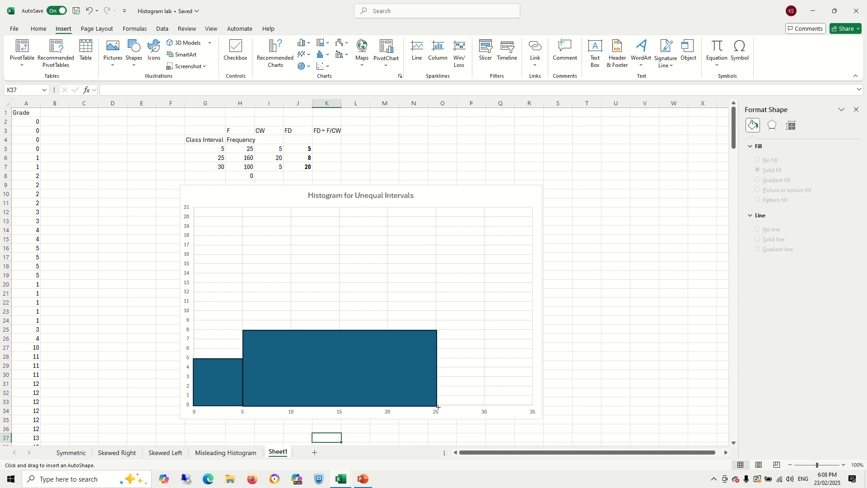
drag(438, 407, 451, 222)
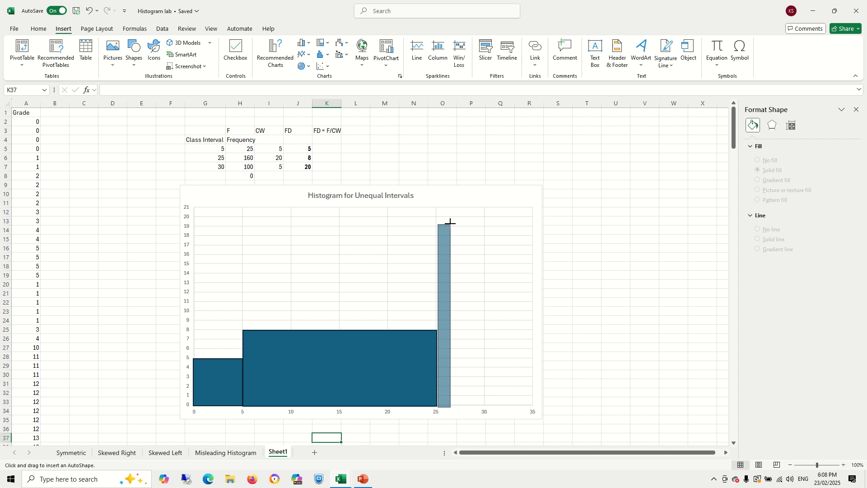
mouse_move(451, 222)
mouse_down()
mouse_move(474, 213)
mouse_move(500, 218)
mouse_move(454, 227)
mouse_up()
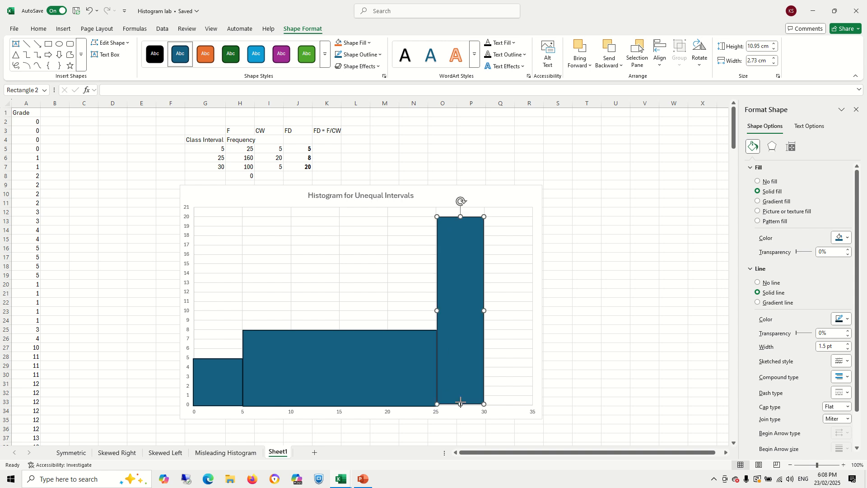
drag(460, 404, 460, 406)
click(450, 434)
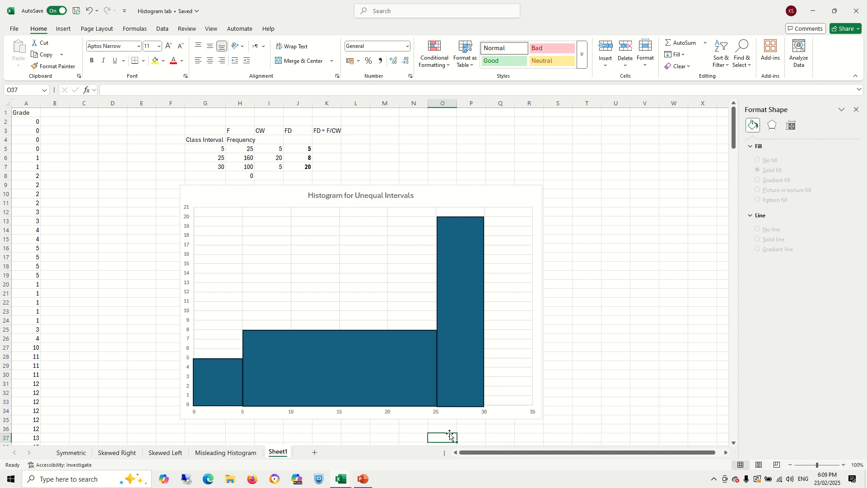
- Label the three bars with their frequencies 25, 160 and 100
click(216, 389)
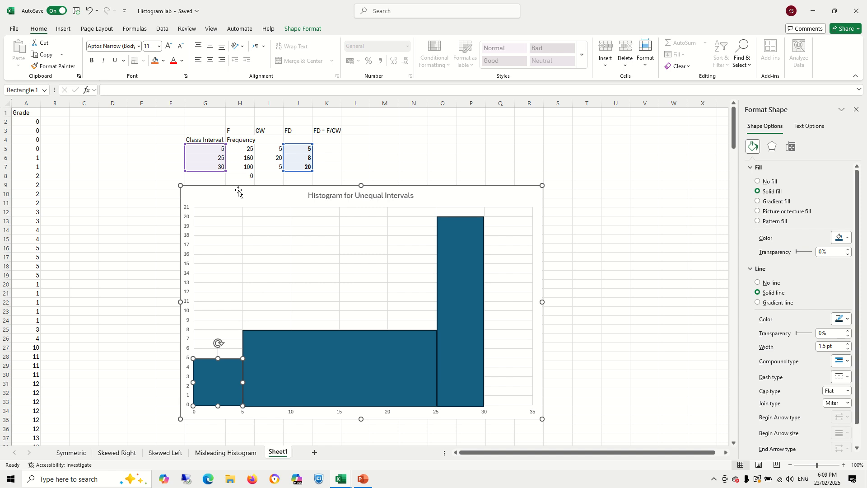
text(25)
click(343, 368)
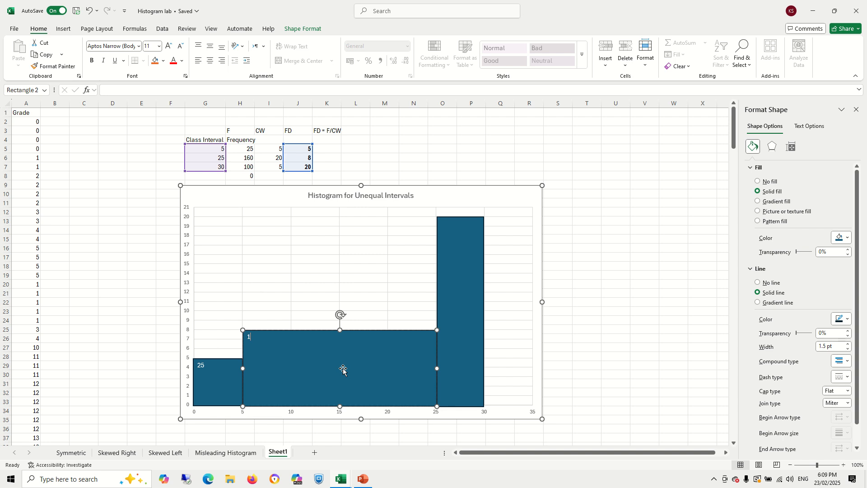
click(461, 242)
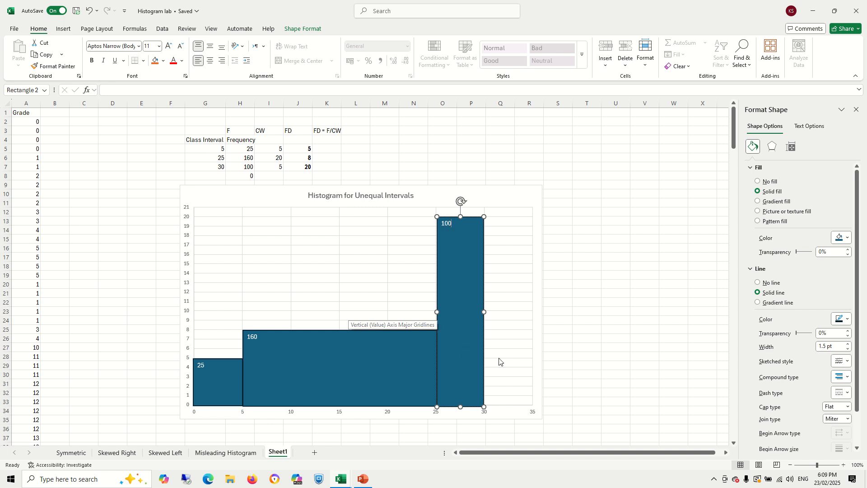
click(592, 347)
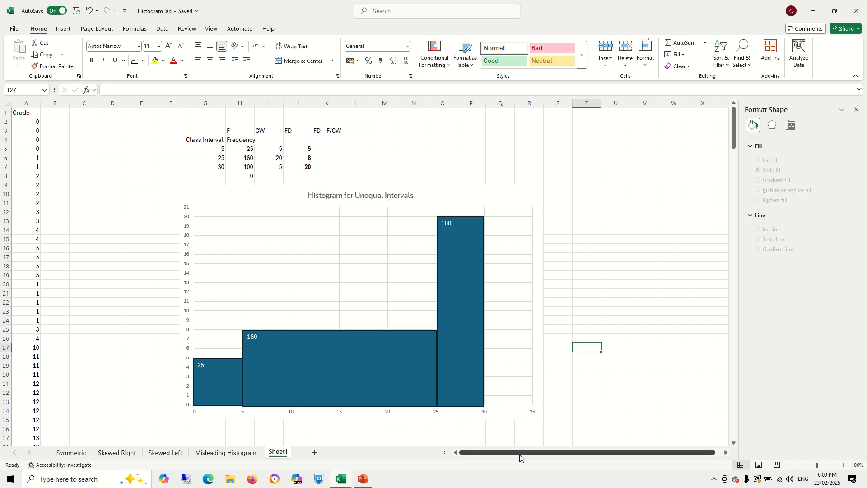
- Enlarge and center the 25 label in the first bar
click(209, 382)
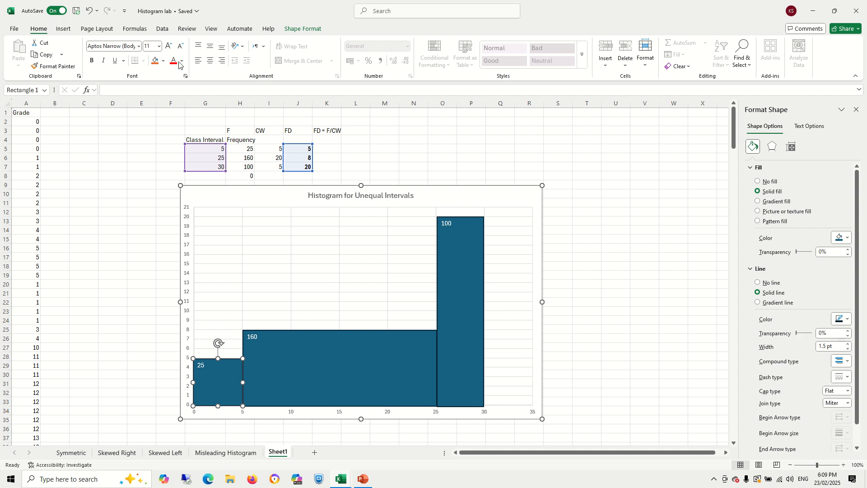
click(168, 47)
click(168, 47)
click(168, 47)
click(169, 47)
click(168, 47)
click(168, 47)
click(168, 47)
click(168, 47)
click(210, 60)
- Enlarge the 160 label in the second bar to 40 pt and center it
click(330, 365)
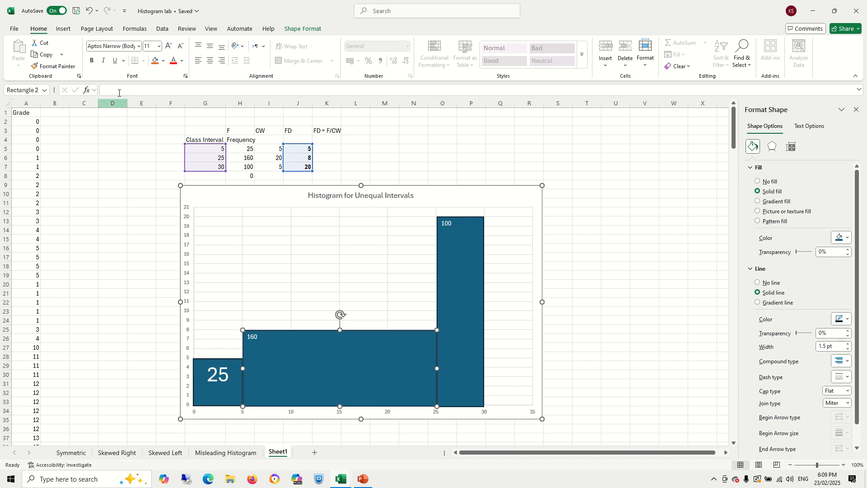
click(169, 47)
click(169, 46)
click(169, 46)
click(169, 47)
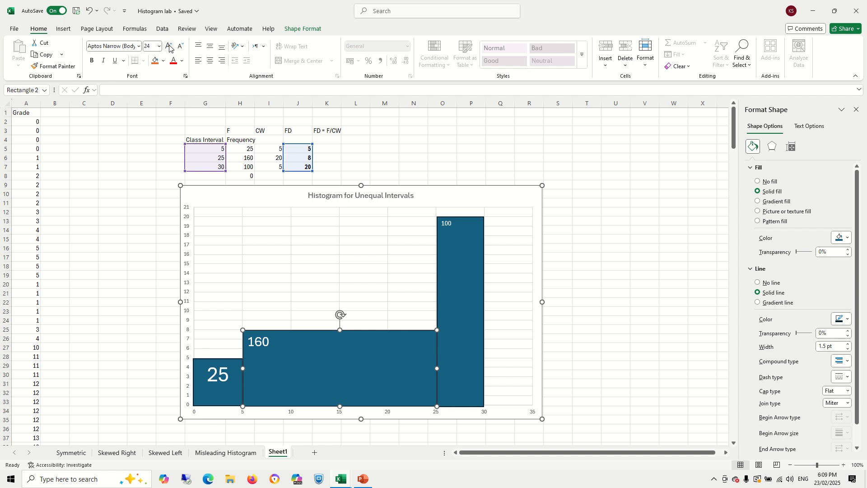
click(169, 47)
click(169, 47)
click(169, 46)
click(169, 46)
click(210, 60)
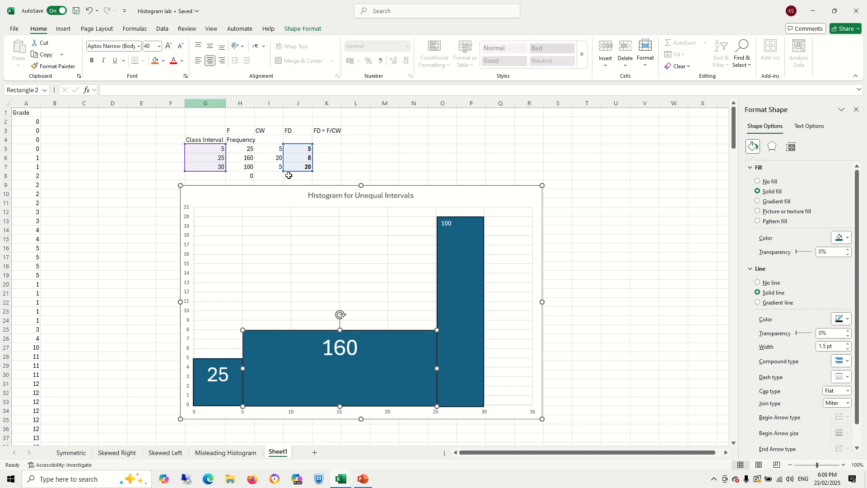
- Enlarge the 100 label in the third bar to 28 pt and center it
click(455, 253)
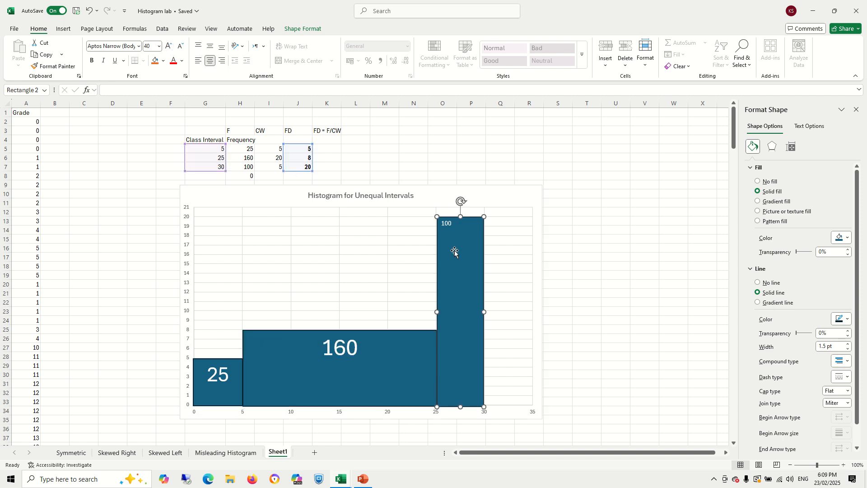
click(169, 47)
click(169, 47)
click(169, 47)
click(169, 47)
click(169, 47)
click(169, 47)
click(169, 47)
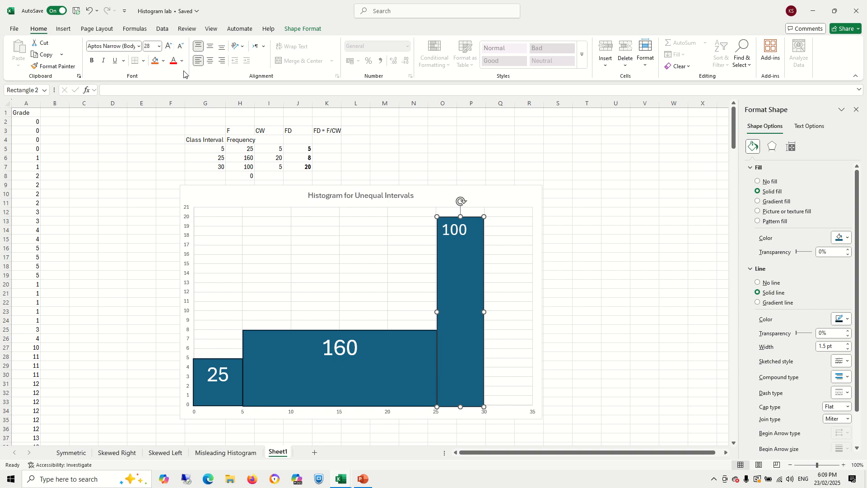
click(211, 62)
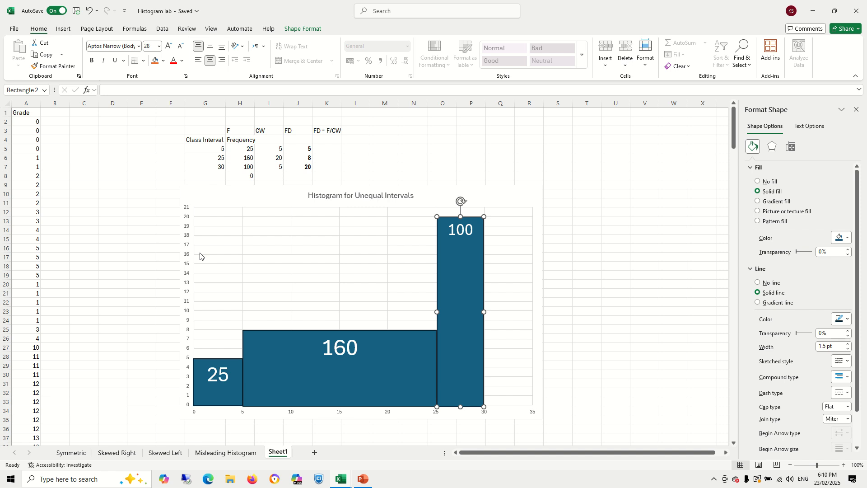
click(615, 330)
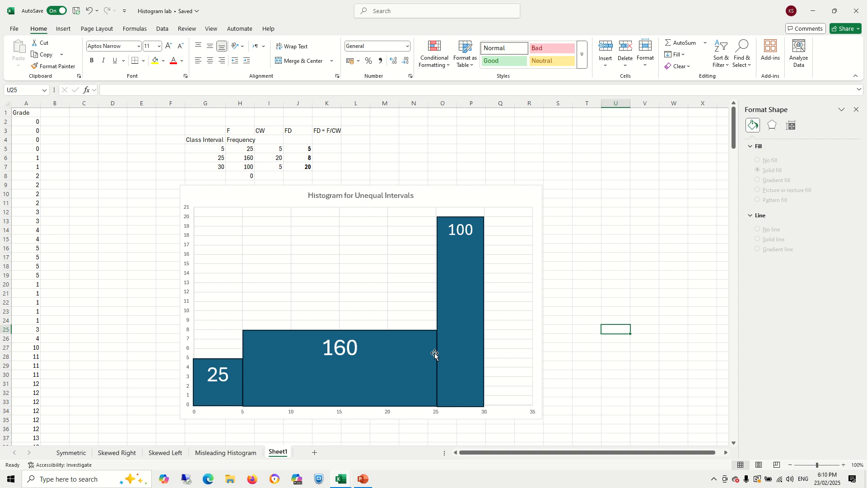
- Compare the new histogram with the charts on the Misleading Histogram sheet
click(234, 453)
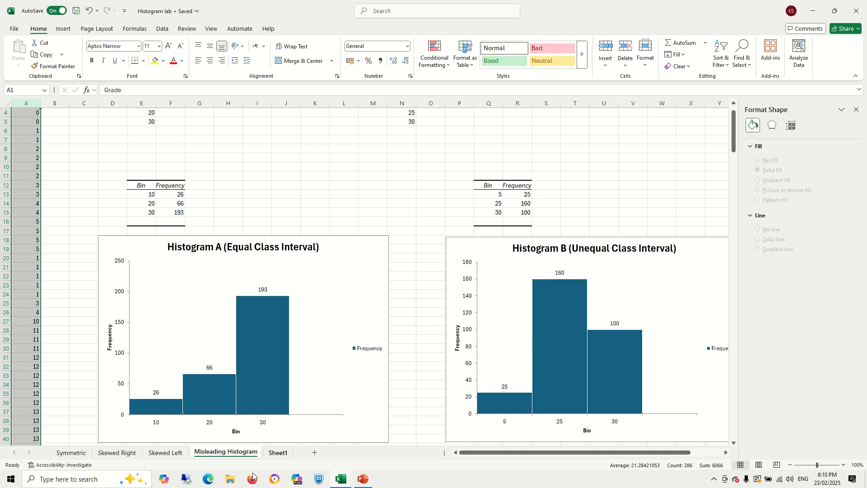
click(281, 453)
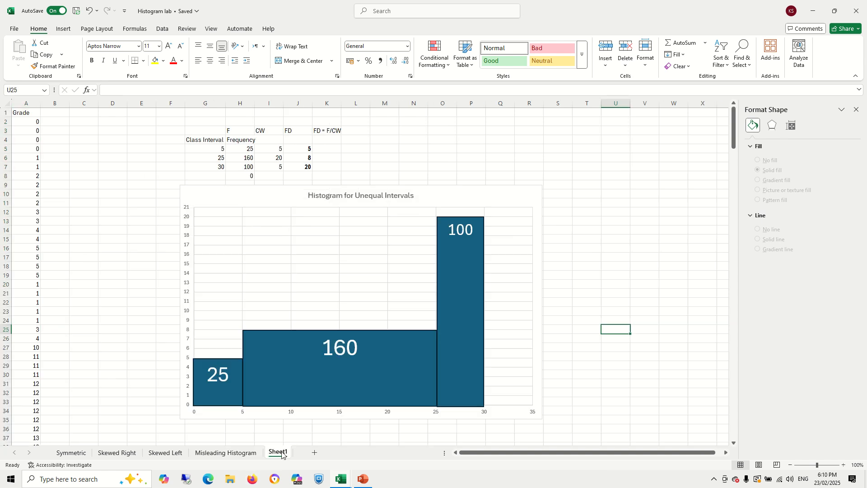
click(242, 453)
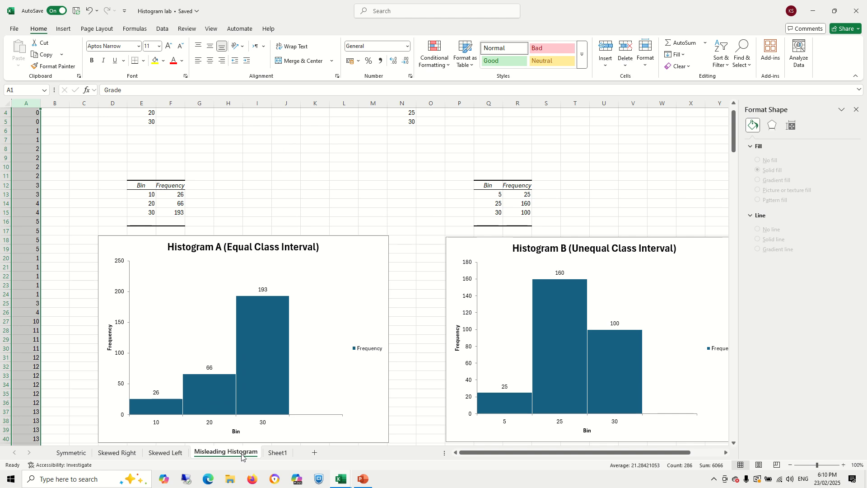
click(277, 453)
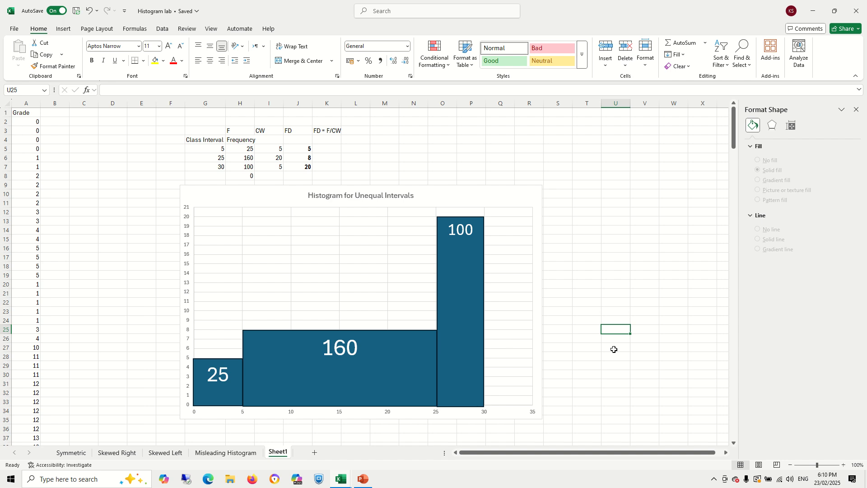
- Draw a rectangle beside the chart's vertical axis and label it "Frequncy Density"
click(213, 396)
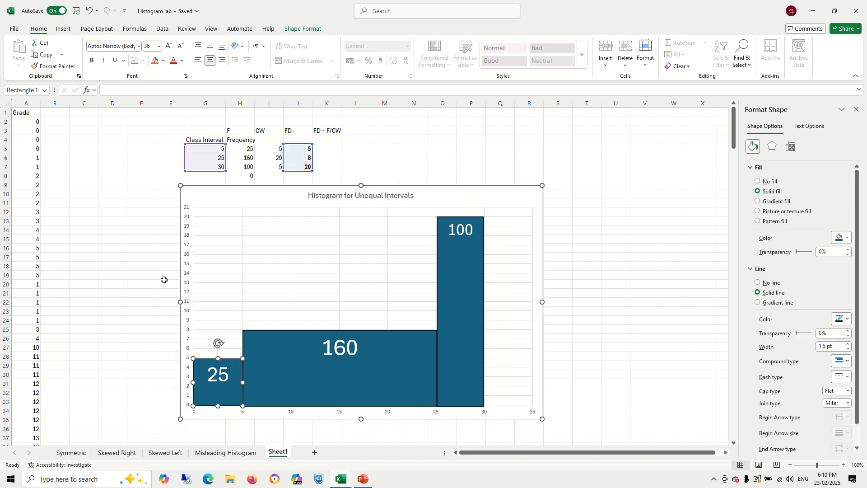
click(175, 258)
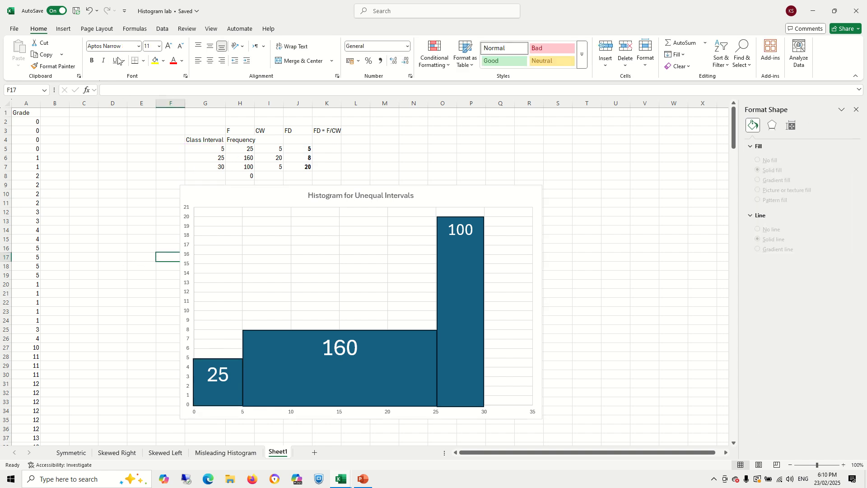
click(64, 29)
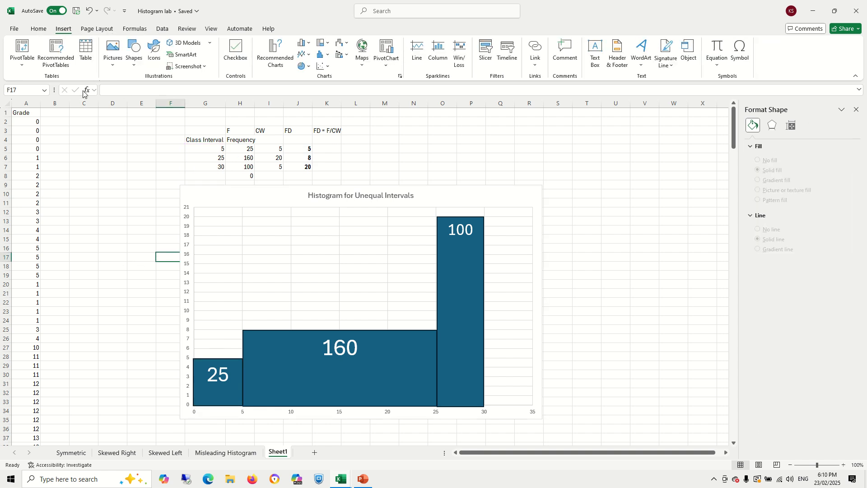
click(135, 63)
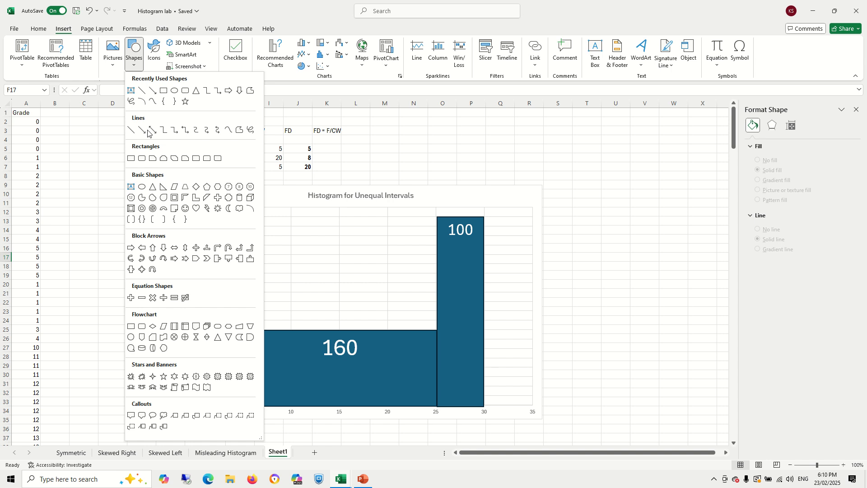
click(162, 91)
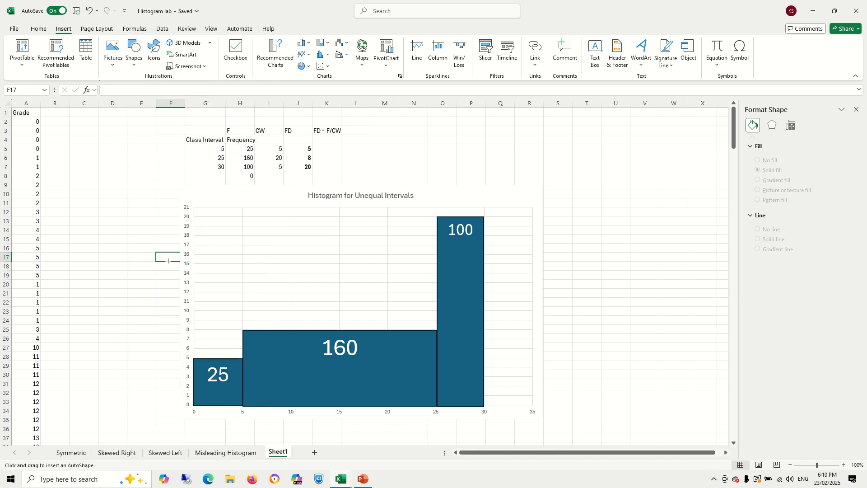
mouse_move(153, 251)
mouse_down()
mouse_move(180, 282)
mouse_move(180, 343)
mouse_up()
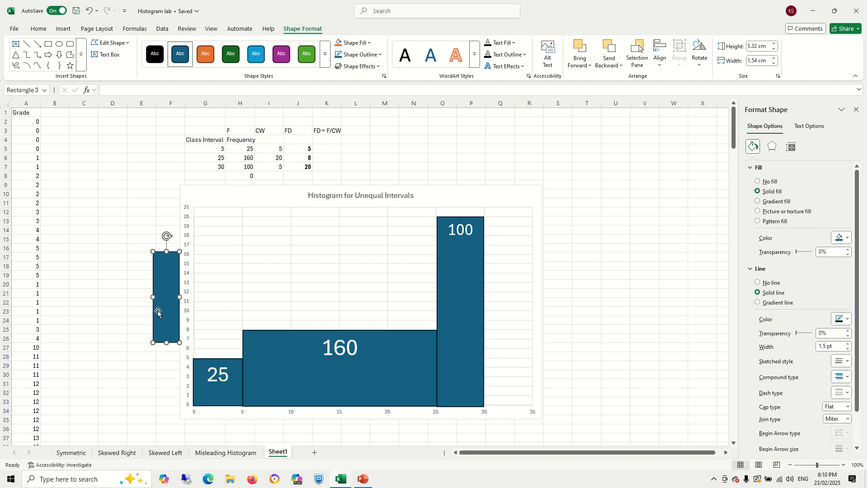
text(Frequncy Density)
click(115, 293)
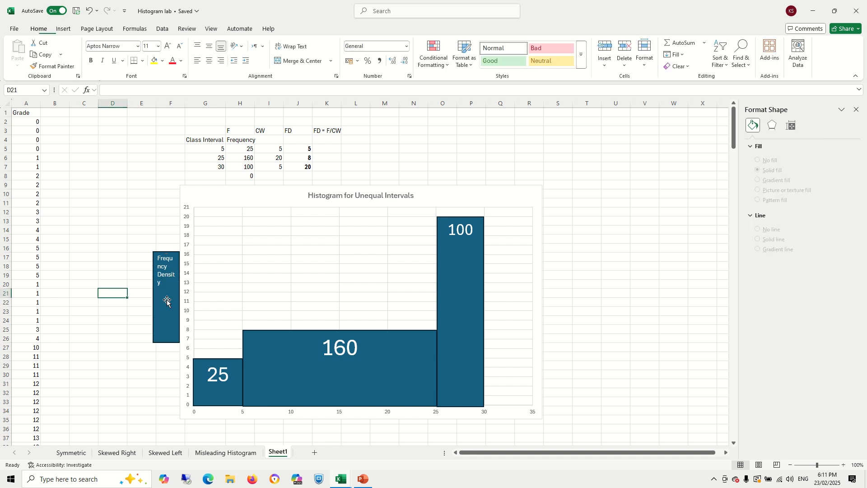
- Resize the Frequncy Density box into a wide, short bar alongside the vertical axis
click(166, 300)
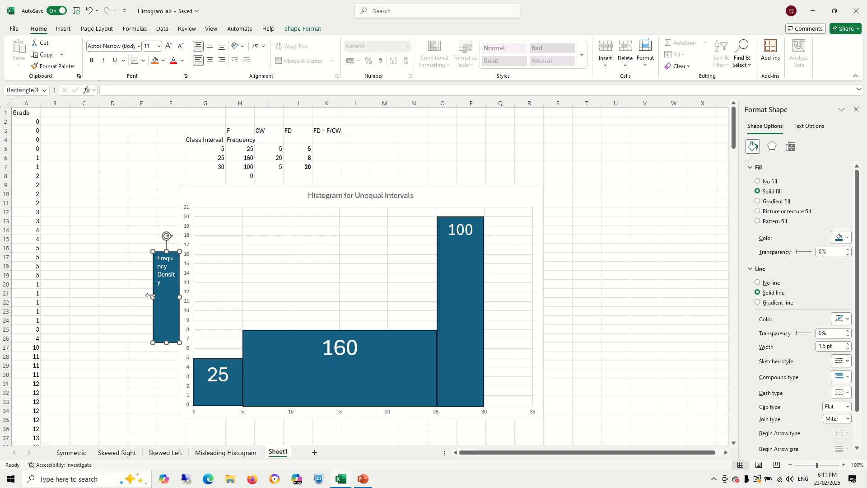
drag(152, 297, 121, 290)
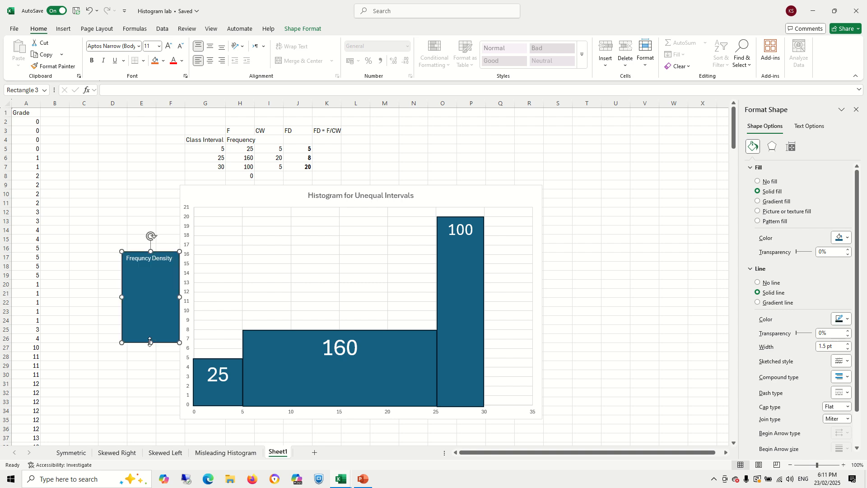
drag(150, 342, 169, 290)
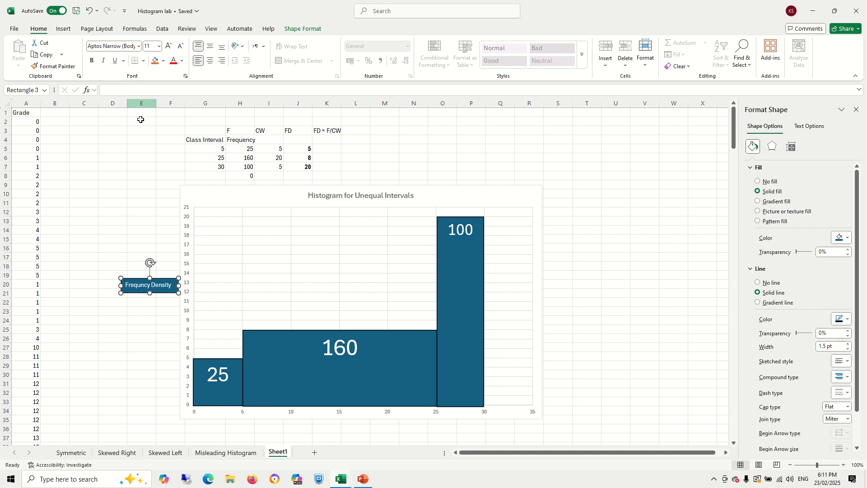
click(321, 429)
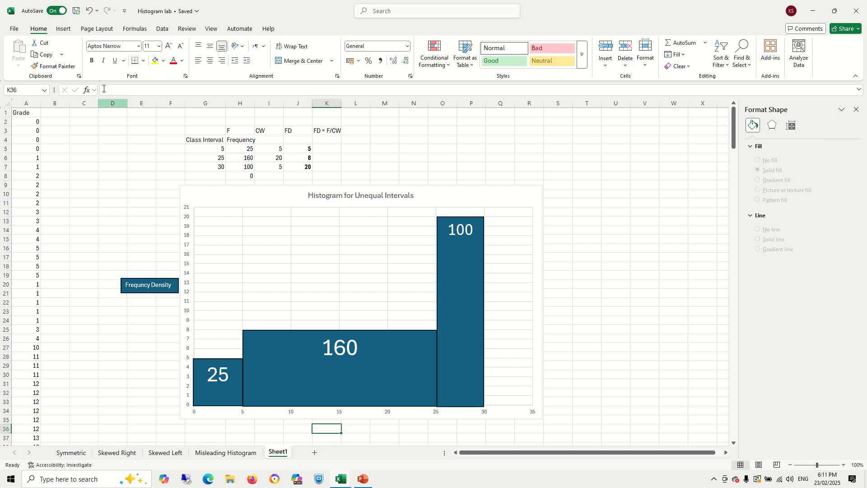
- Draw a rectangle below the chart's horizontal axis, label it "Class Width" and narrow it to fit
click(64, 29)
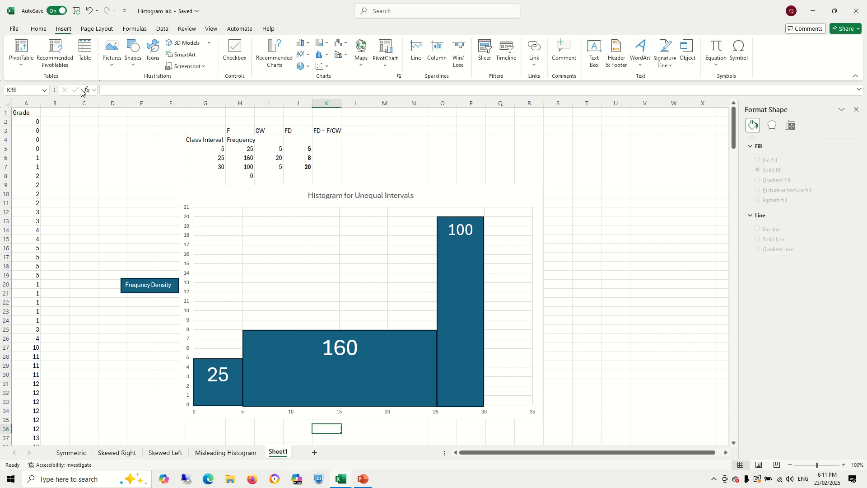
click(135, 67)
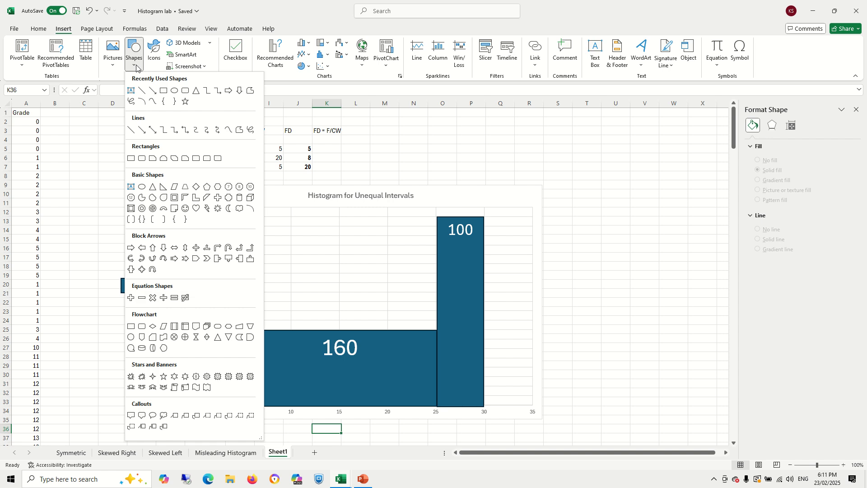
click(131, 158)
drag(306, 420, 389, 436)
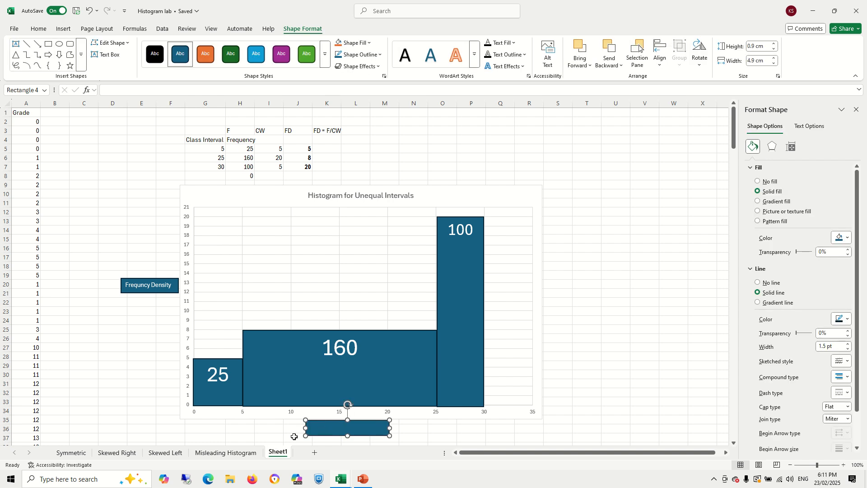
text(Class Width)
drag(389, 428, 351, 430)
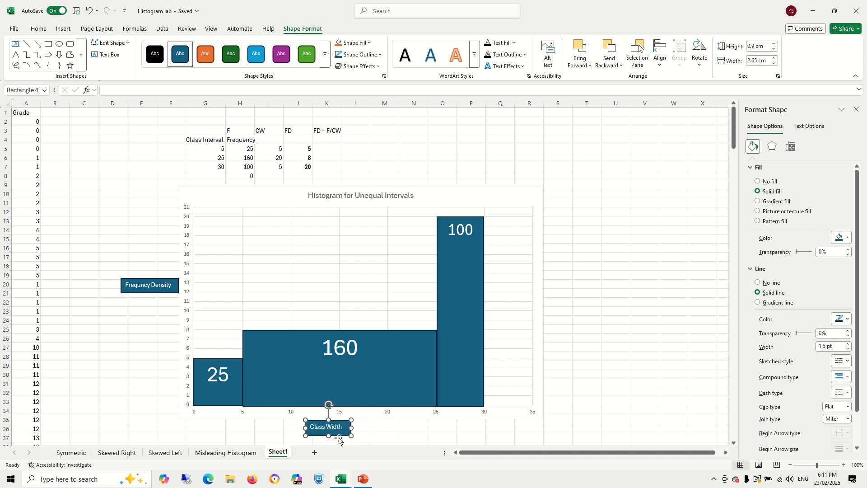
- Append "(FD)" and "CW" to the two axis label boxes and widen each box to fit
click(167, 292)
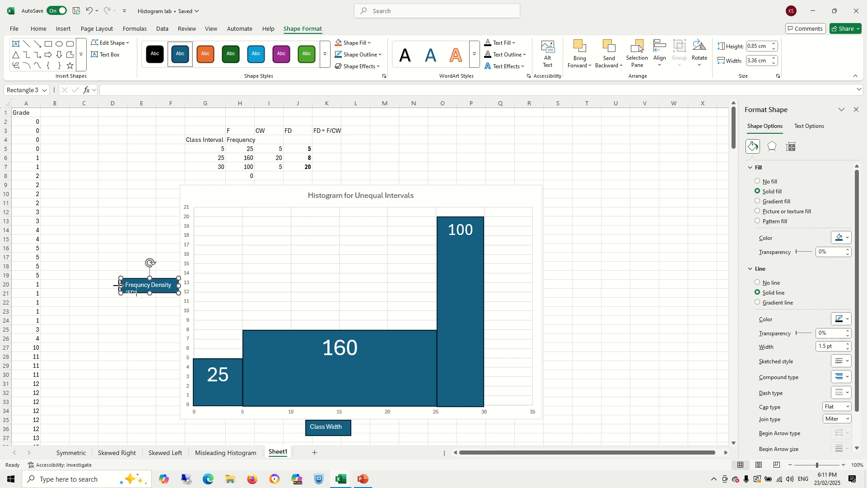
drag(118, 285, 109, 285)
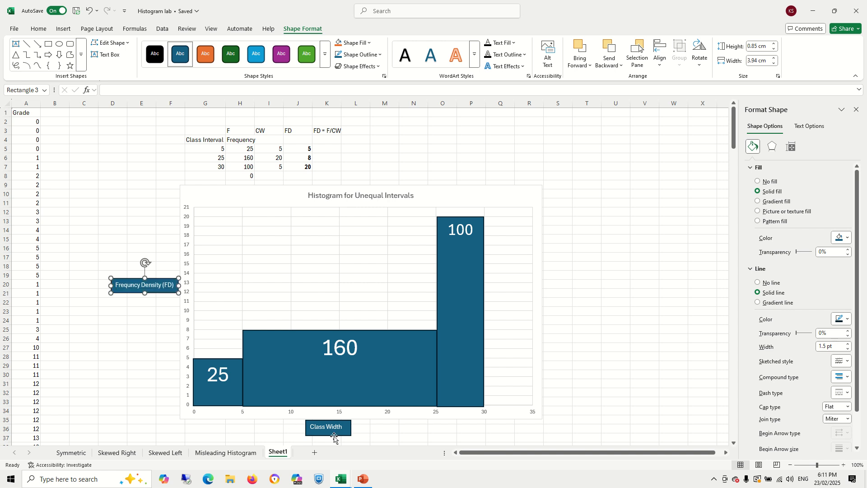
click(334, 436)
drag(352, 428, 370, 428)
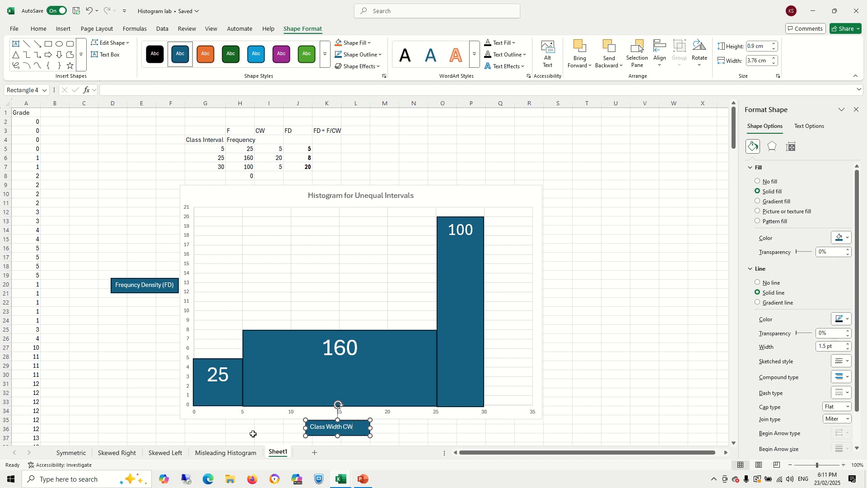
click(221, 402)
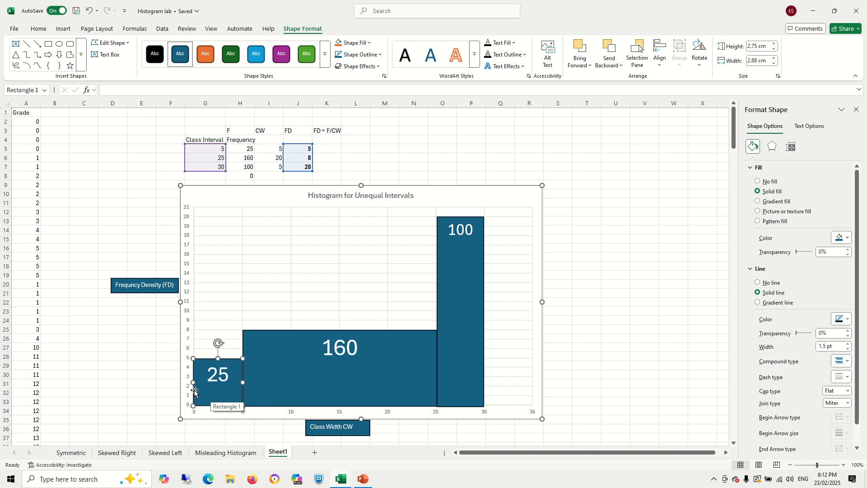
- Inspect the frequency, class width and frequency density cells and their formulas in the table
click(251, 148)
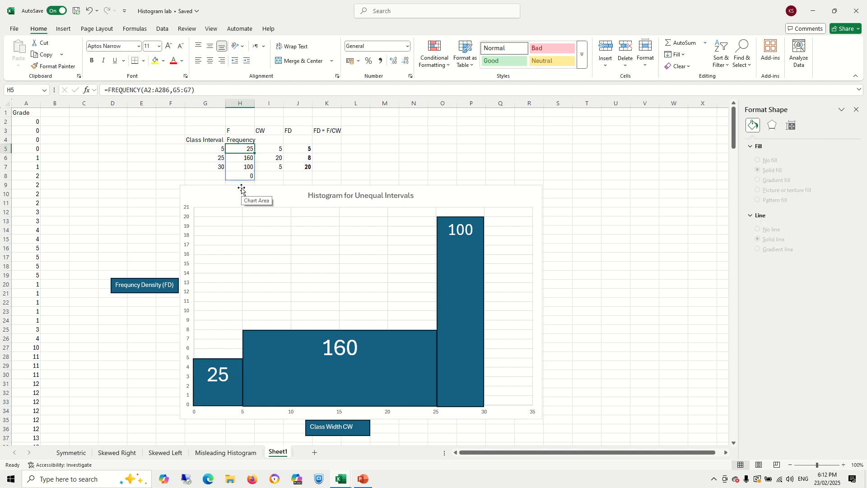
click(212, 151)
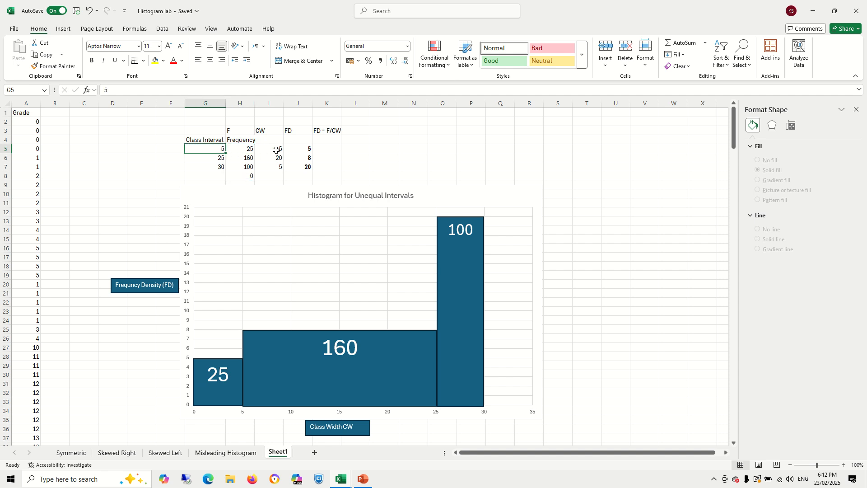
click(247, 157)
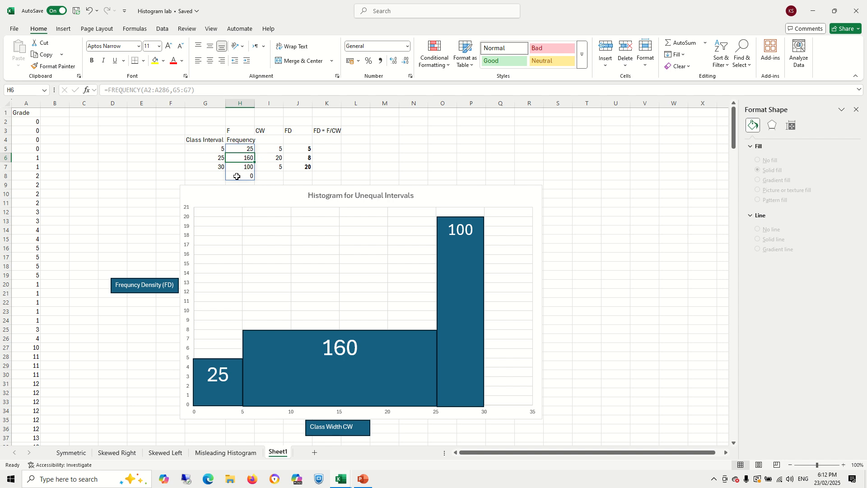
click(219, 149)
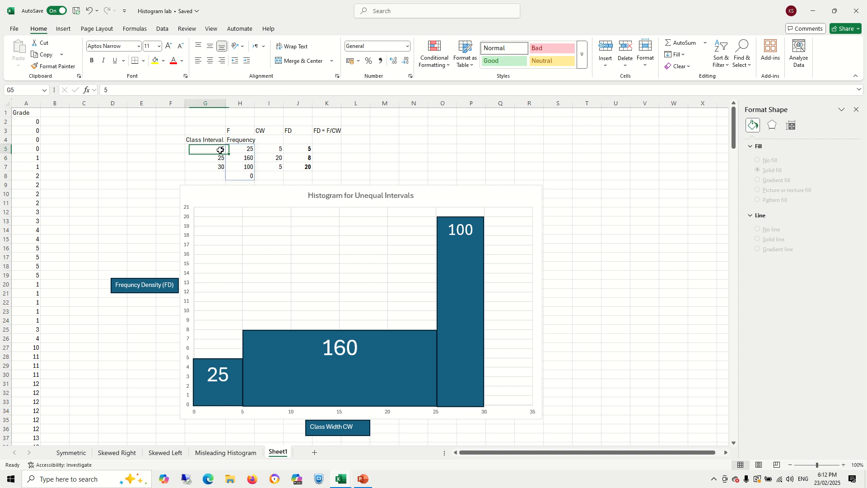
click(299, 148)
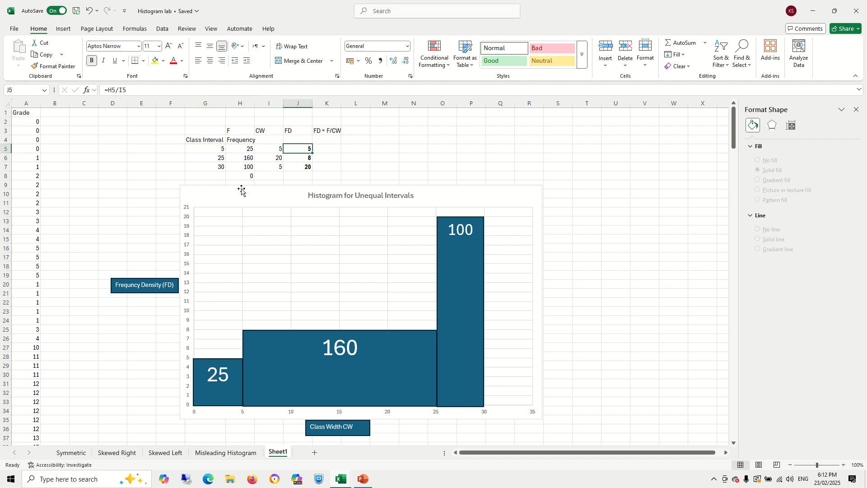
click(238, 159)
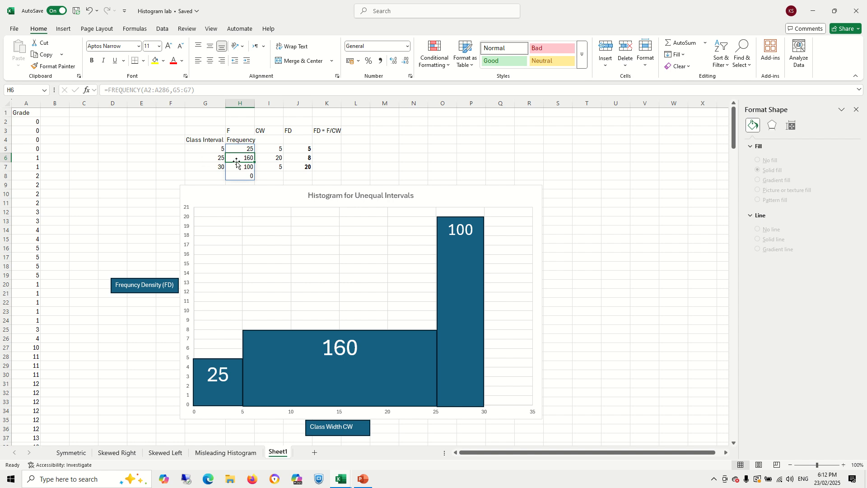
click(272, 158)
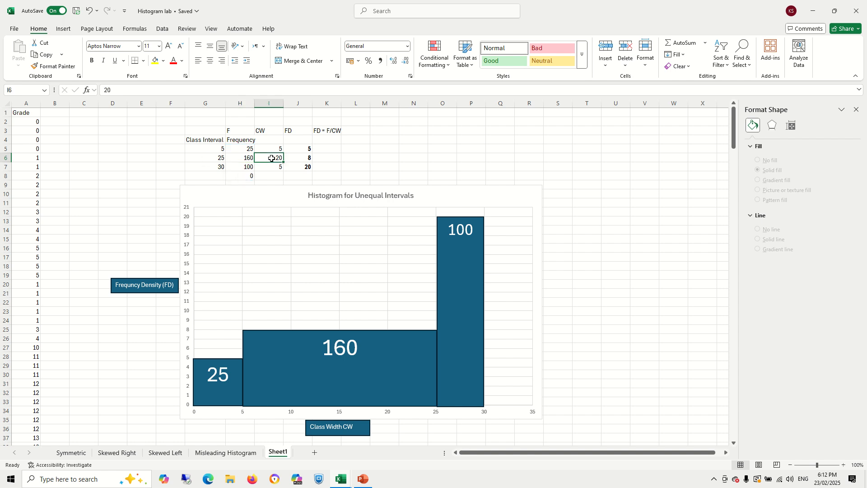
click(303, 158)
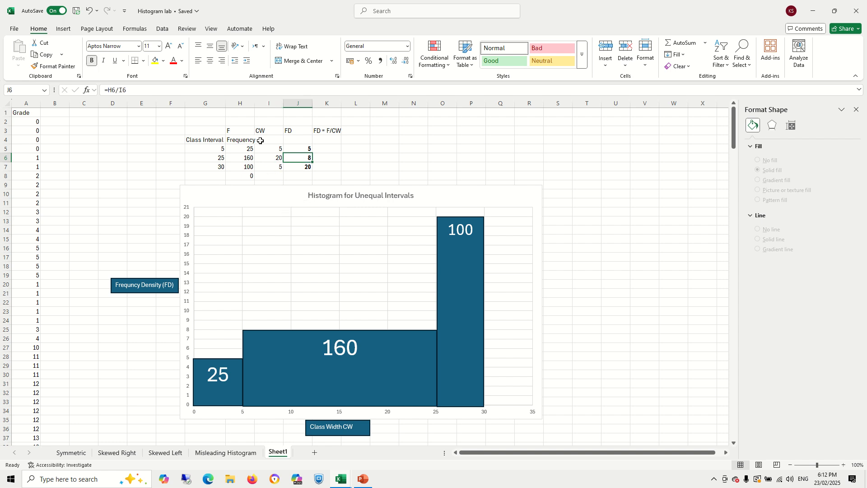
drag(268, 133, 273, 168)
drag(303, 131, 294, 171)
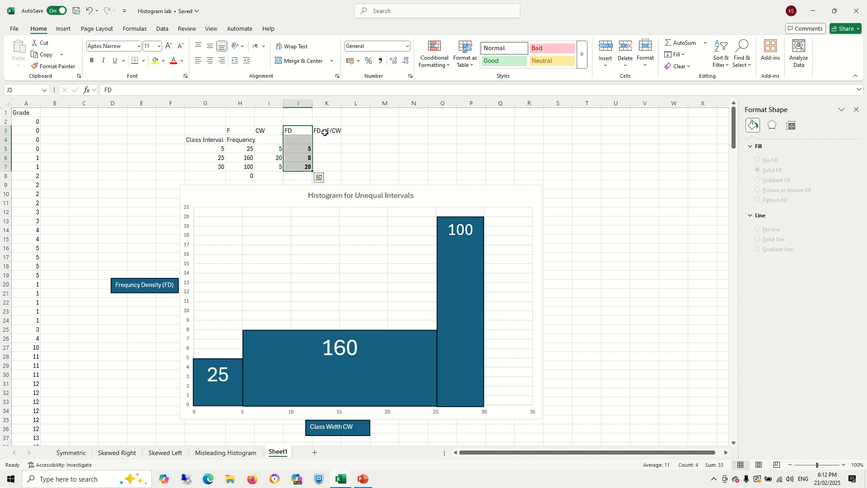
click(241, 132)
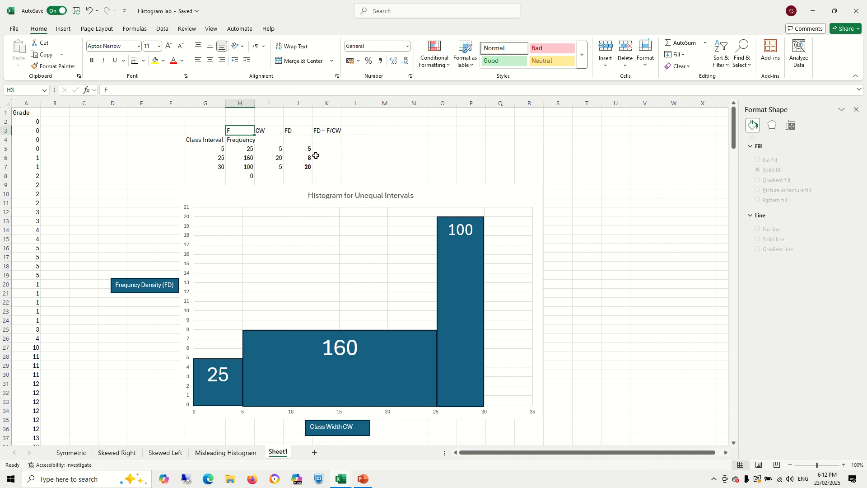
click(271, 149)
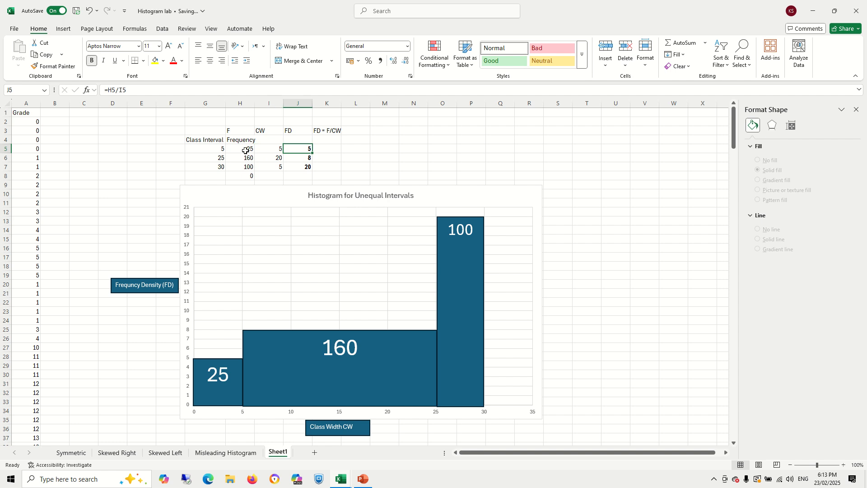
click(245, 150)
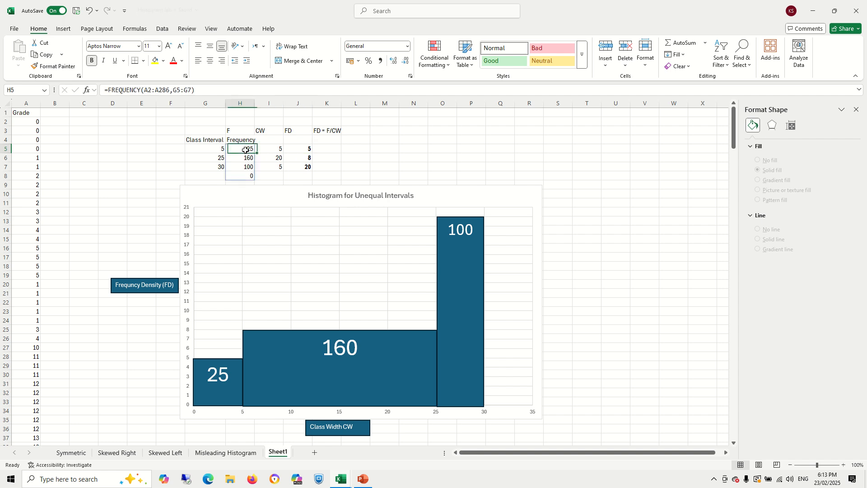
click(275, 160)
click(301, 159)
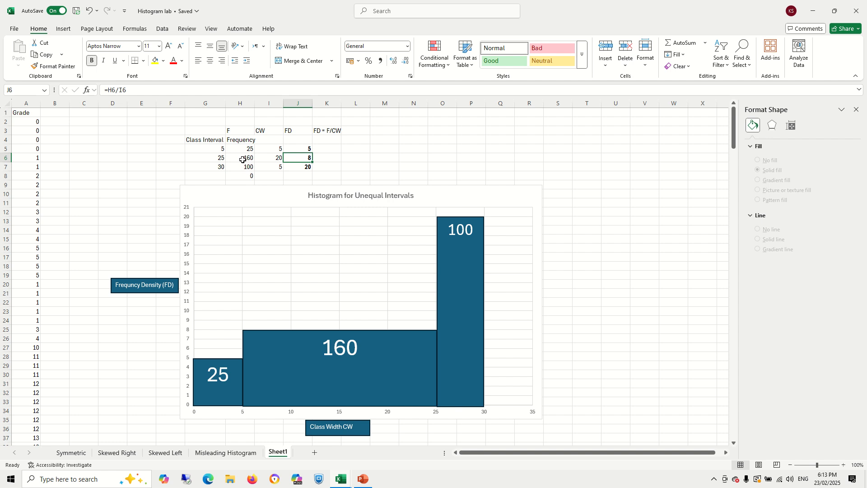
click(244, 160)
click(275, 168)
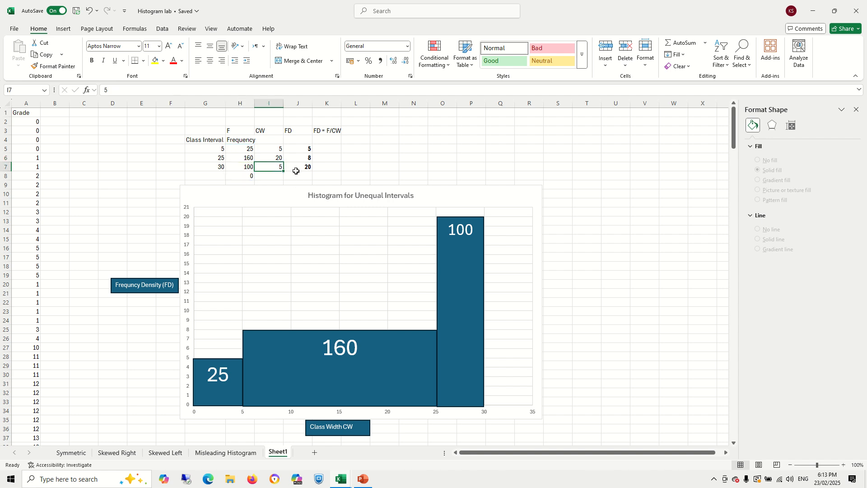
click(300, 168)
click(248, 171)
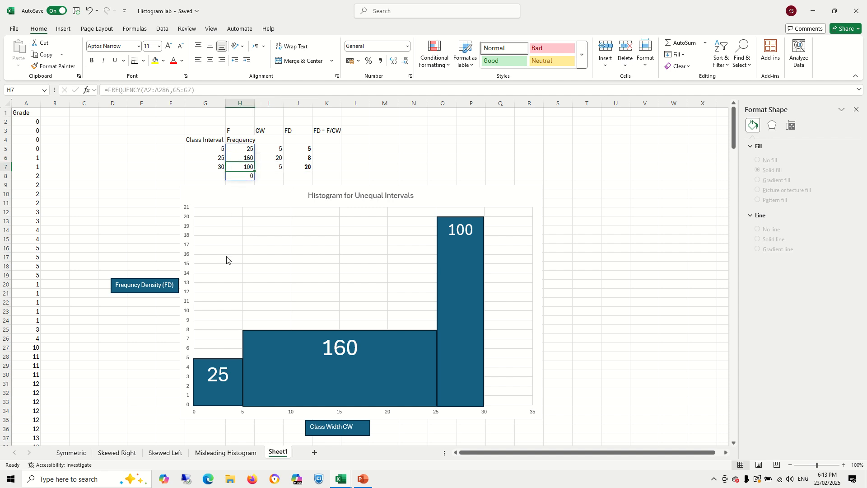
click(141, 328)
click(583, 411)
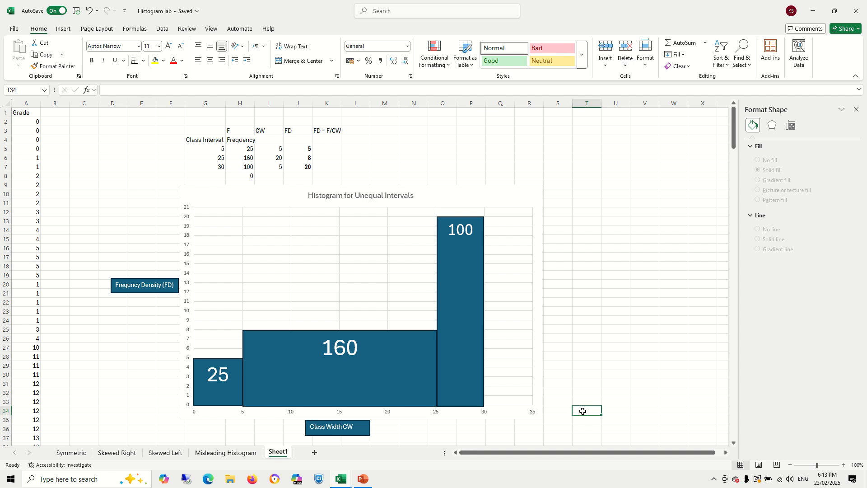